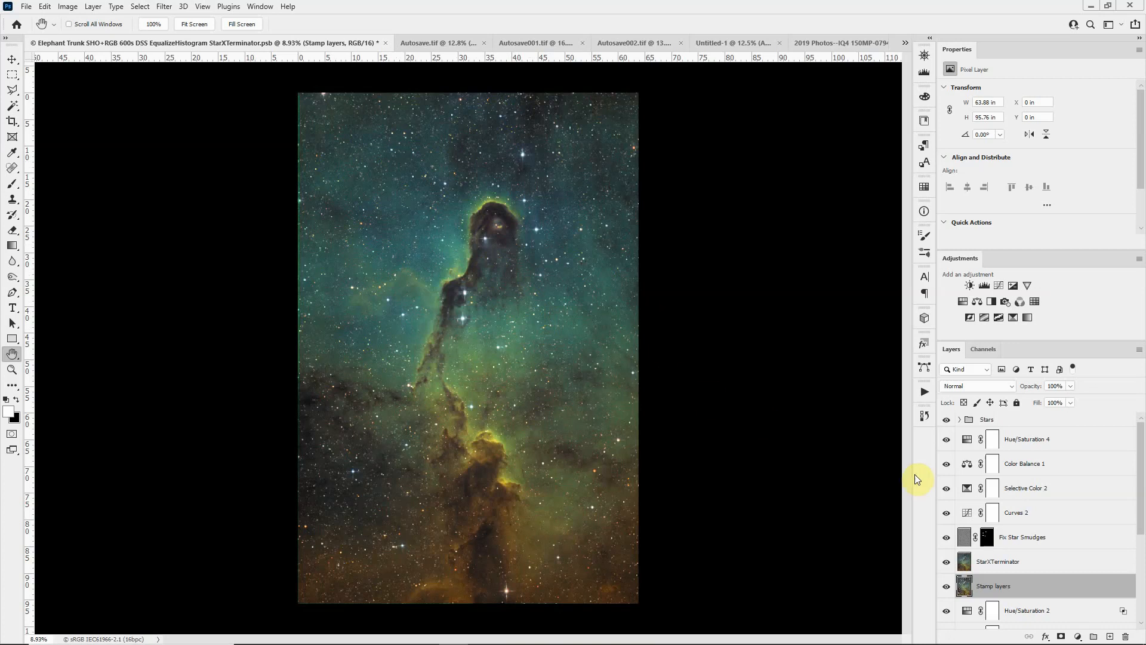
# Step: Review the finished nebula image's layer stack and compare the picture with the Stars group hidden and shown
pyautogui.scroll(-5, 1083, 530)
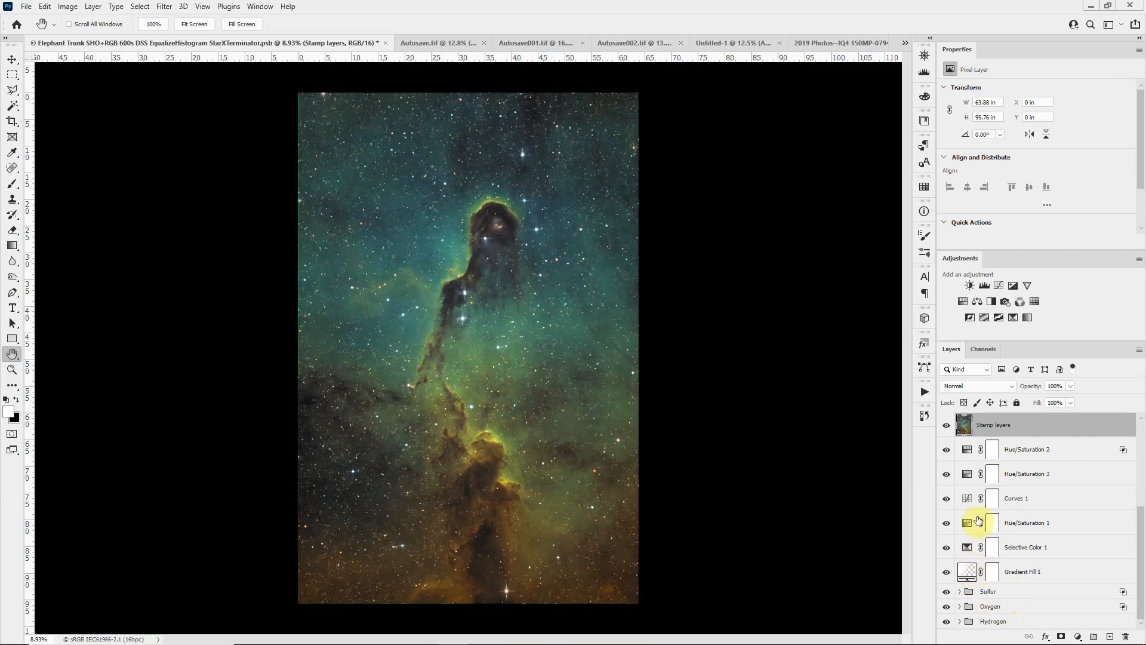
pyautogui.scroll(2, 977, 485)
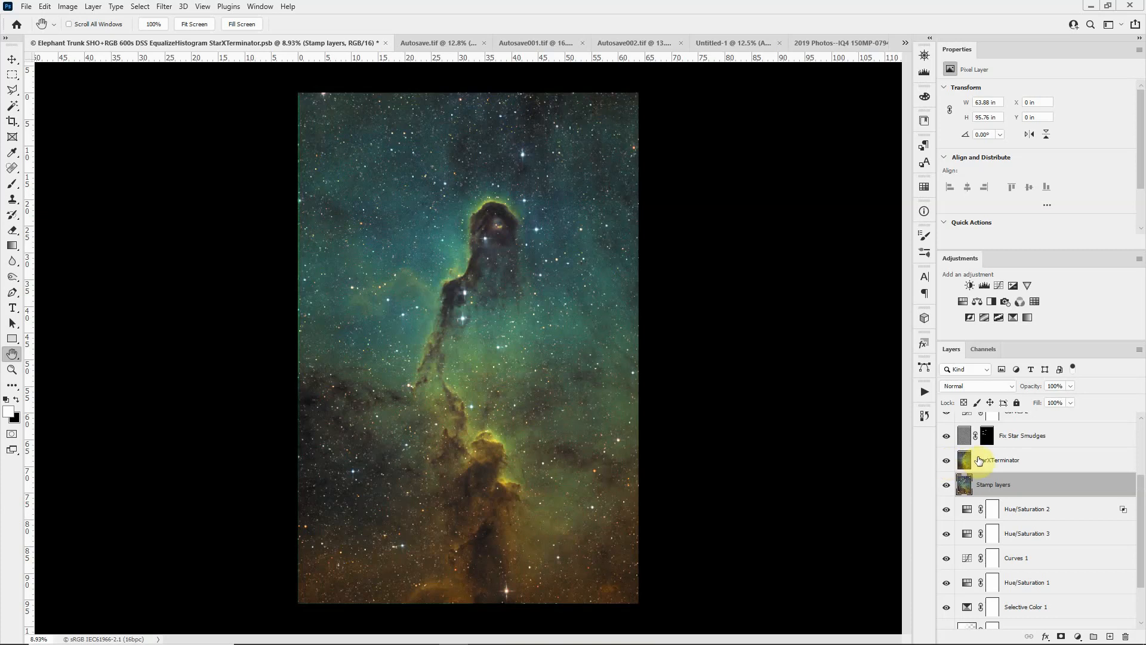
pyautogui.scroll(2, 967, 459)
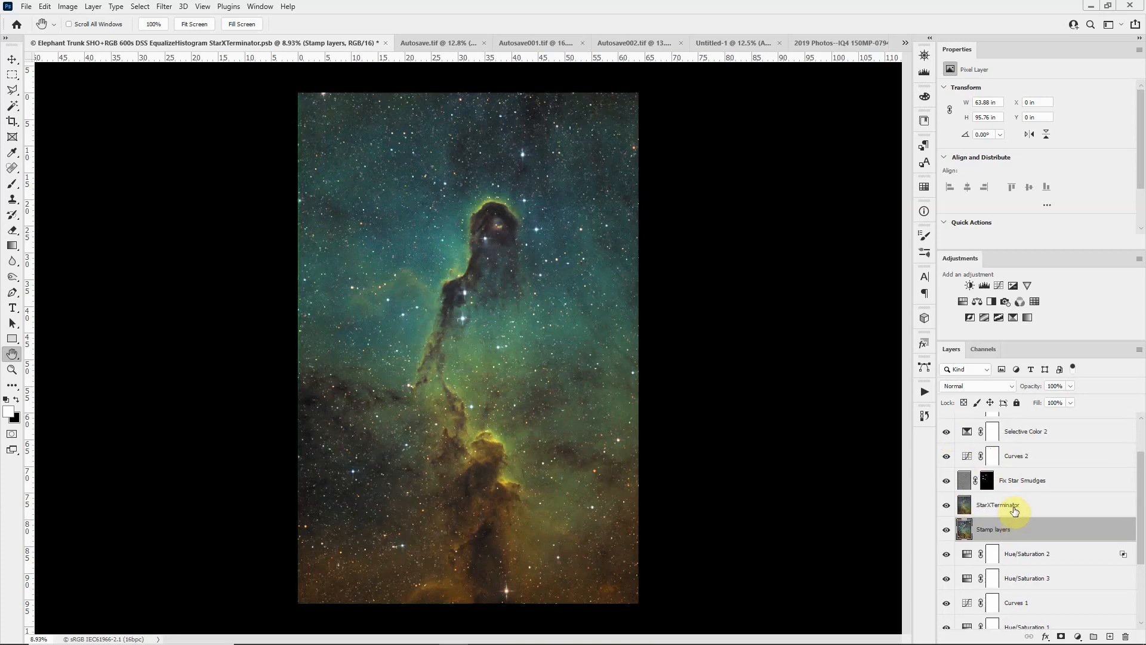
pyautogui.scroll(2, 1018, 511)
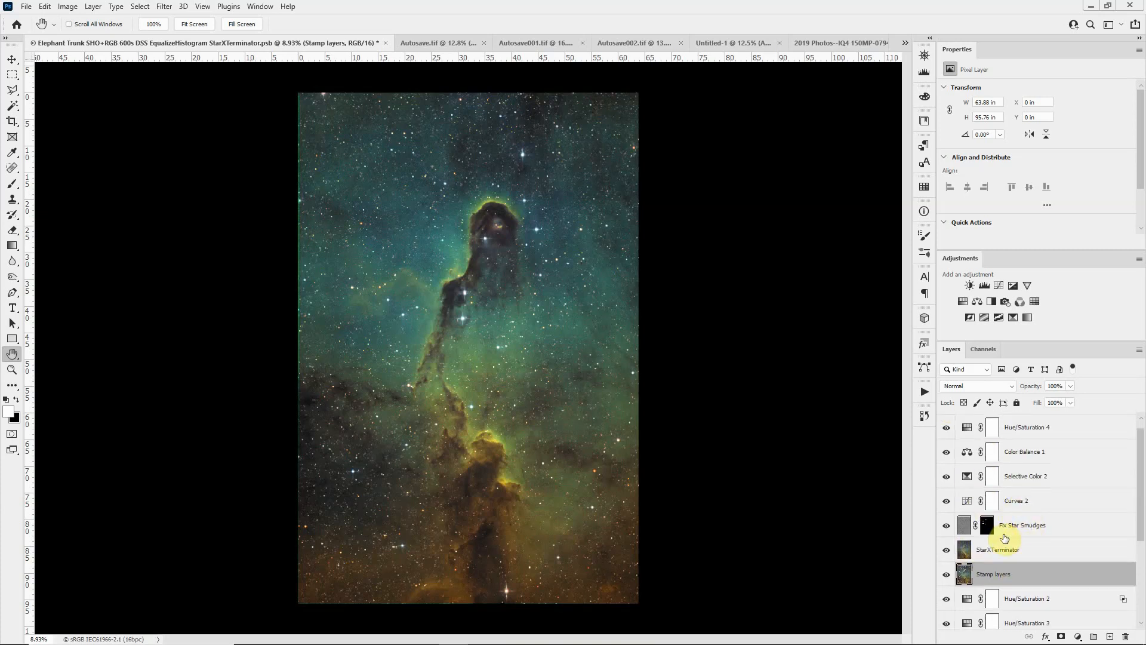
pyautogui.scroll(1, 1005, 538)
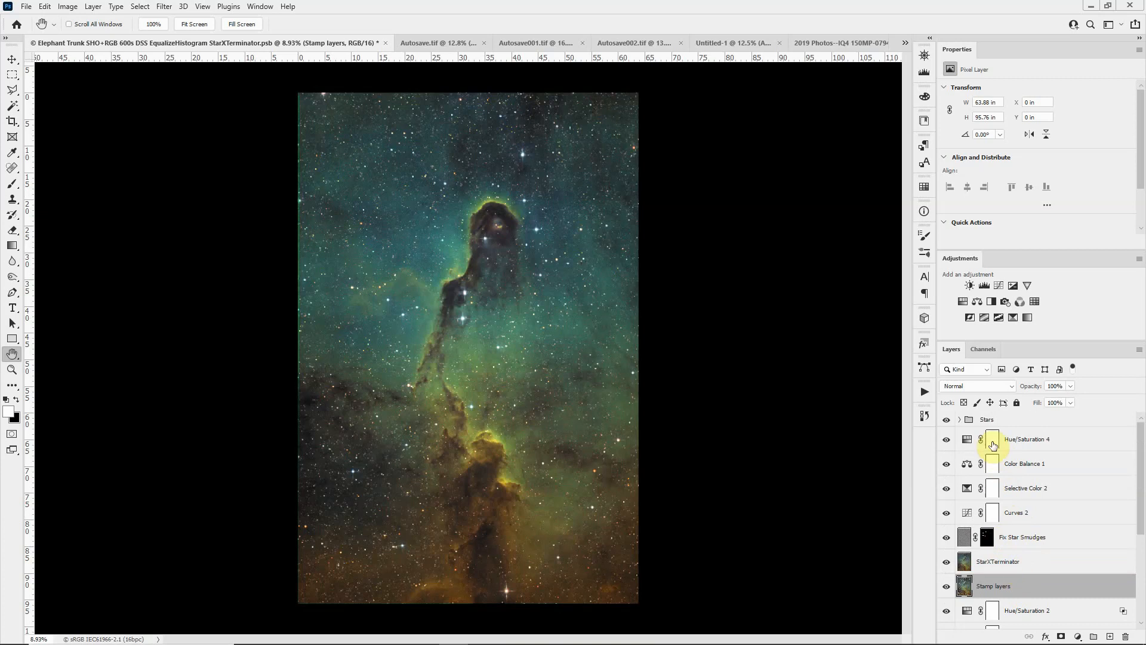
pyautogui.click(947, 422)
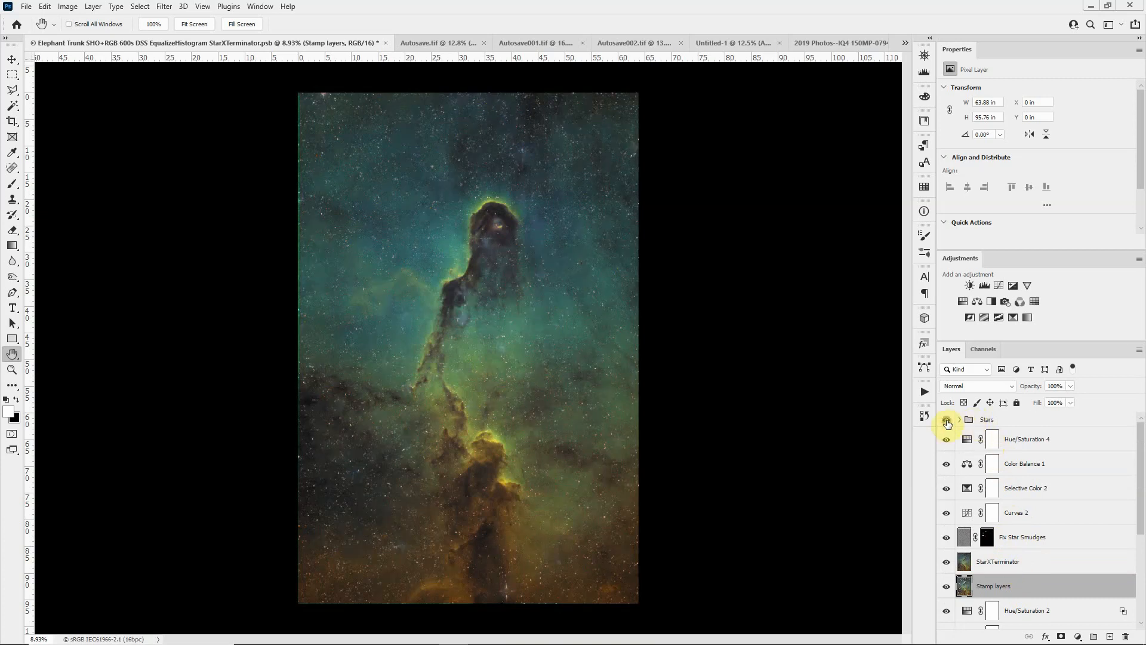
pyautogui.click(947, 422)
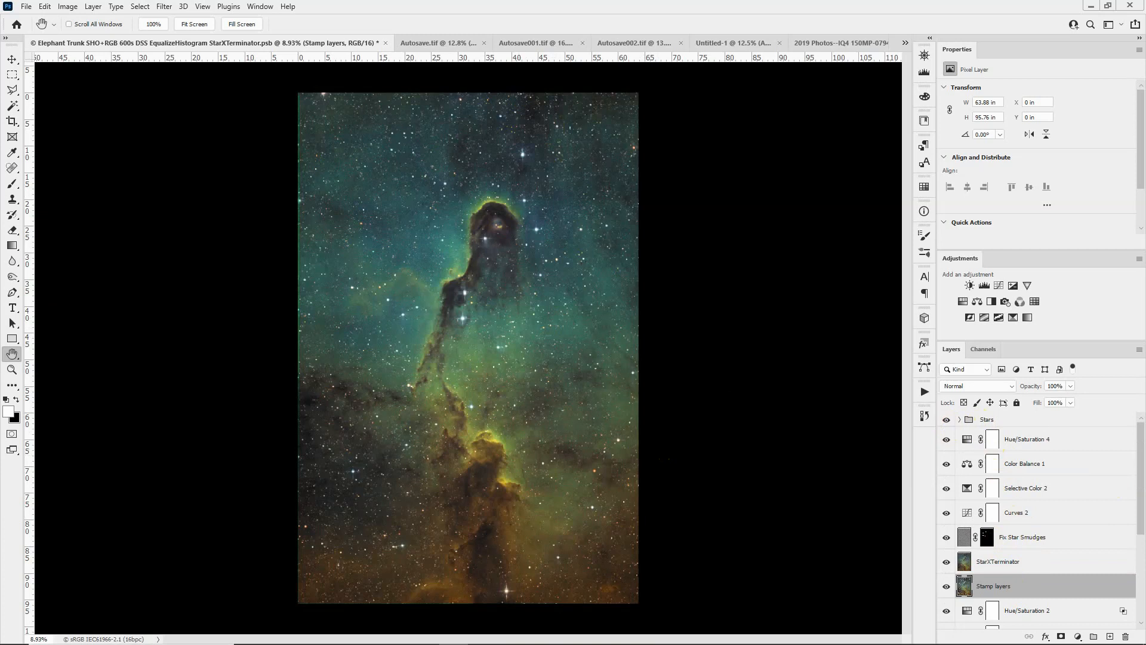
# Step: Show the Elephant Trunk 2021-12-05 folder with the Autosave and FITS files in File Explorer, and return to the image
pyautogui.moveTo(0, 268); pyautogui.dragTo(701, 113)
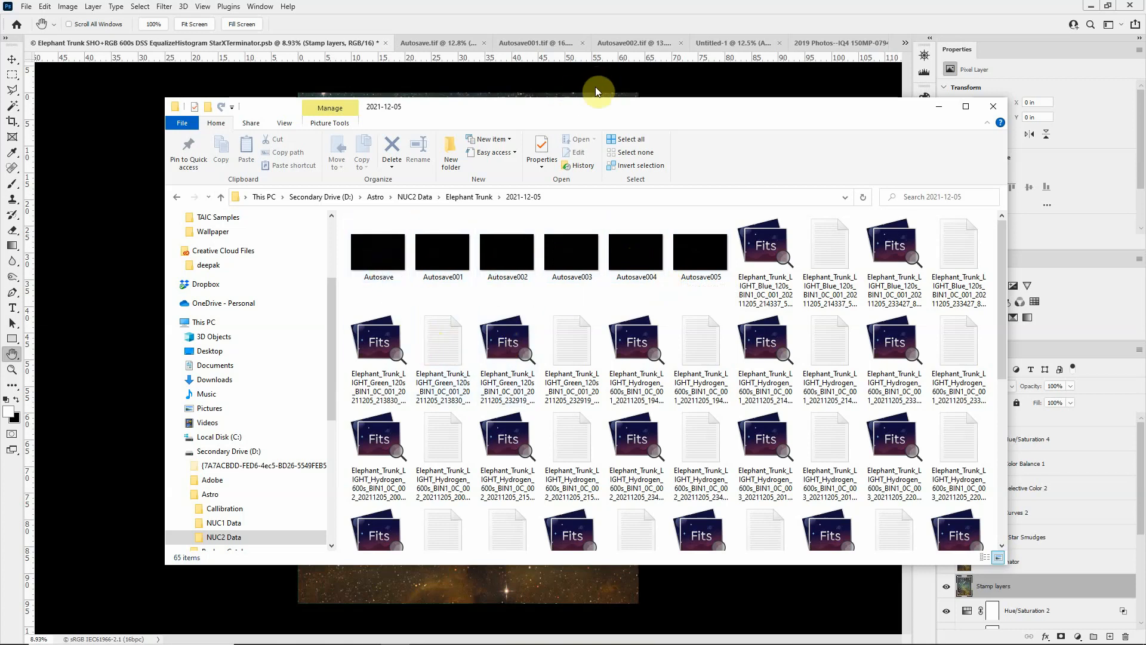
pyautogui.moveTo(598, 112); pyautogui.dragTo(0, 109)
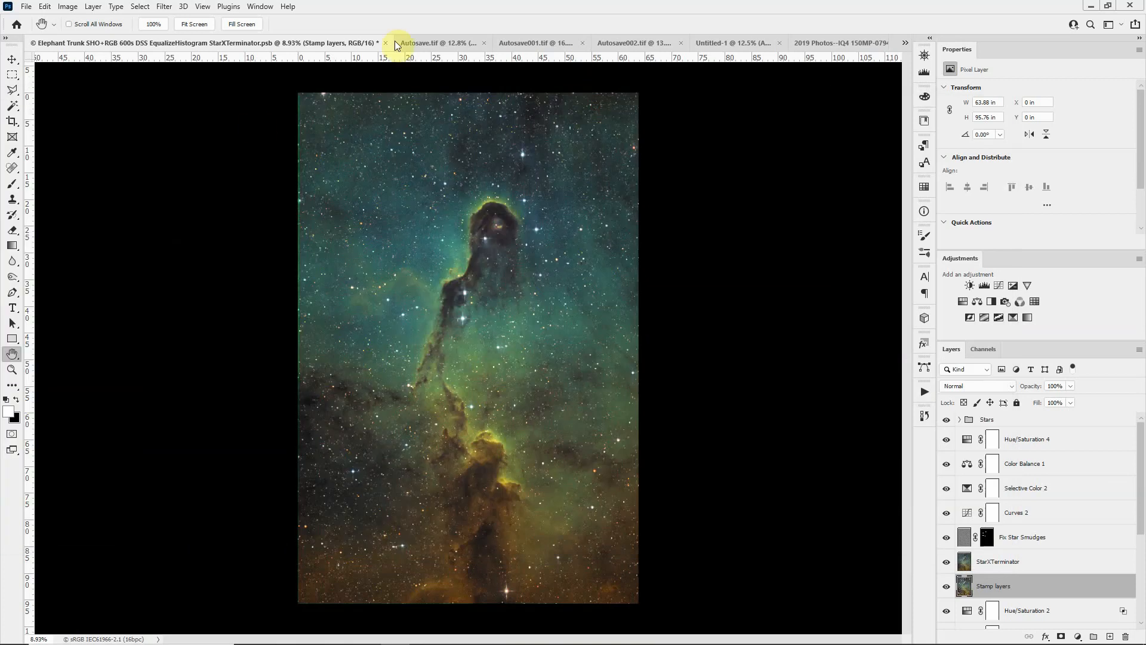
# Step: Convert Autosave.tif to 16 bits per channel using HDR Toning with the Equalize Histogram method
pyautogui.click(422, 41)
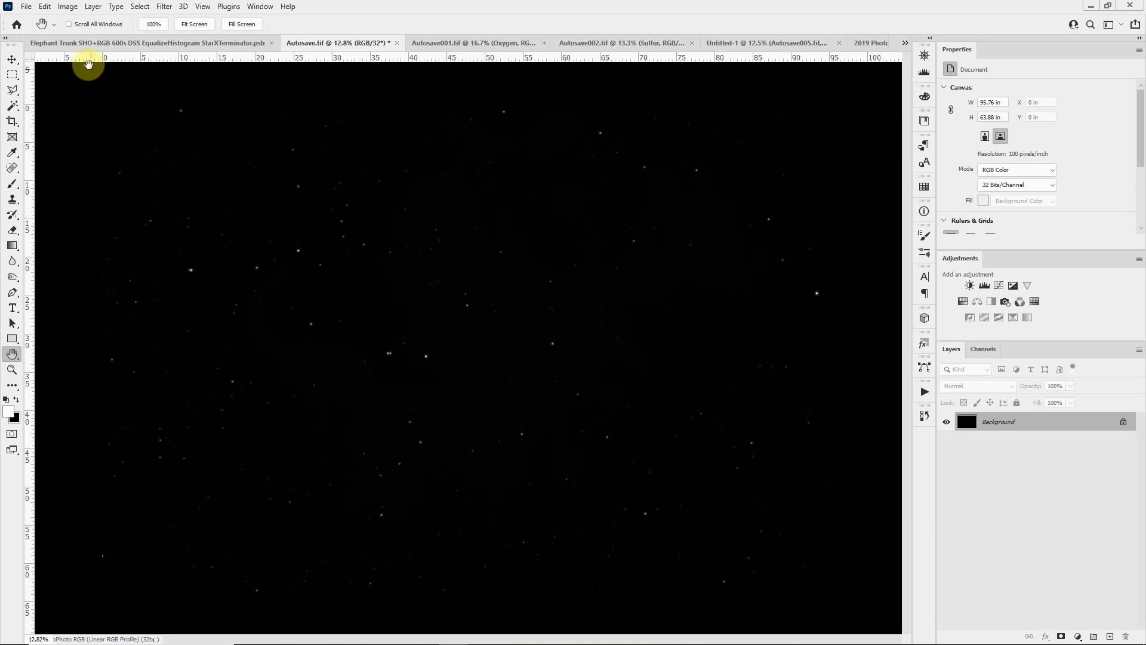
pyautogui.click(69, 6)
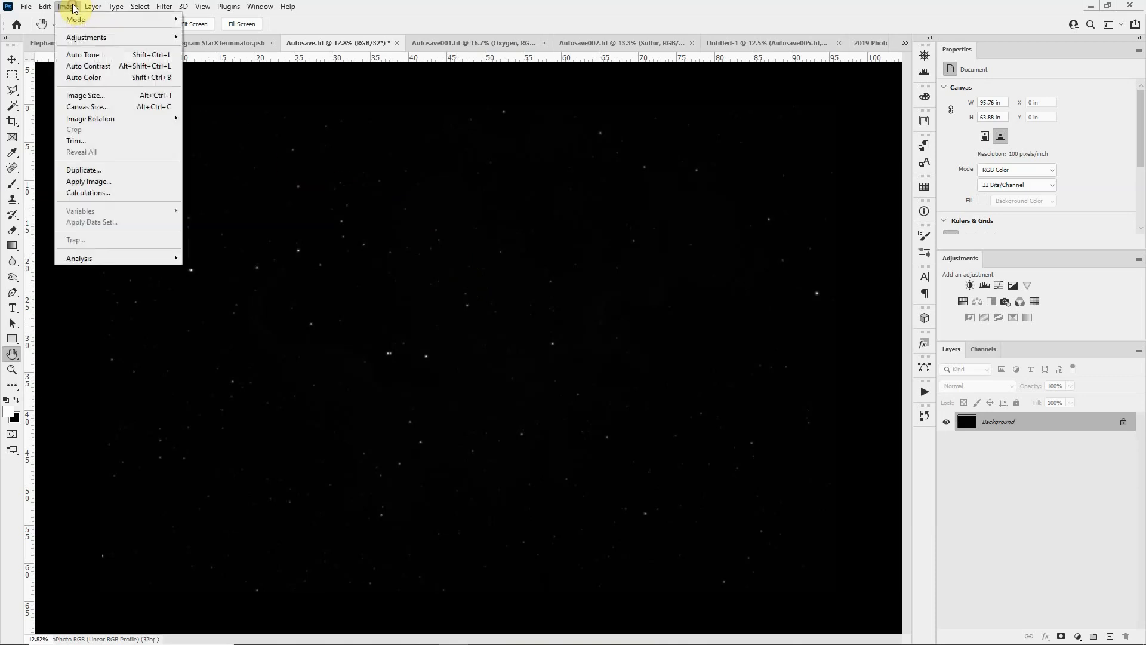
pyautogui.click(75, 20)
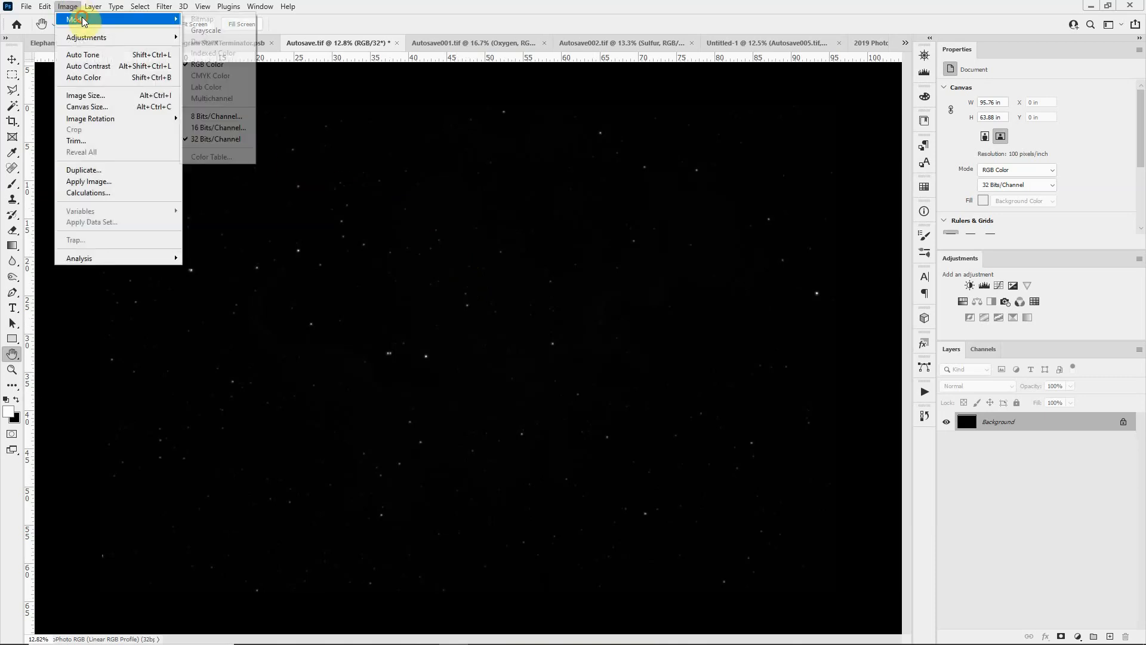
pyautogui.click(213, 128)
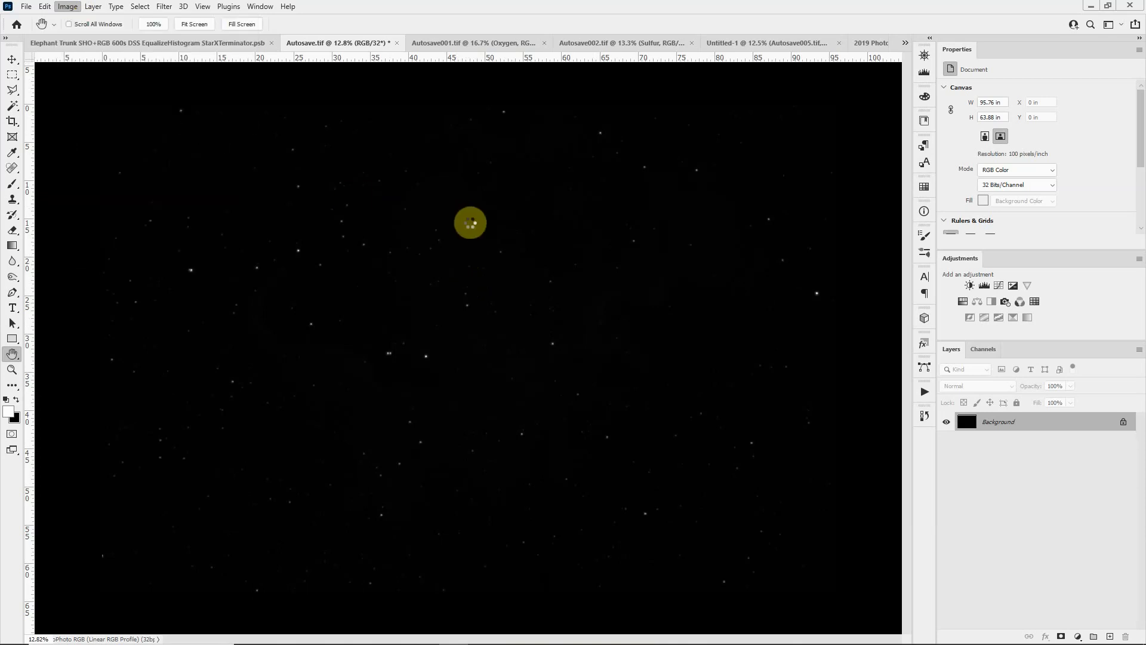
pyautogui.press('i')
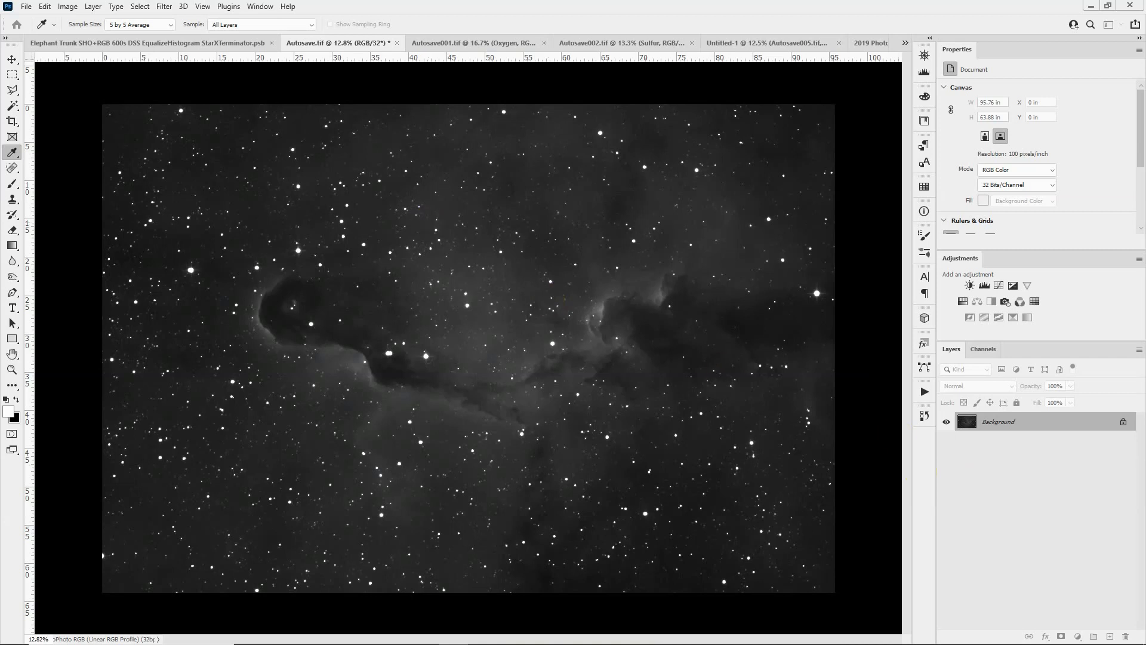
pyautogui.moveTo(0, 123); pyautogui.dragTo(496, 114)
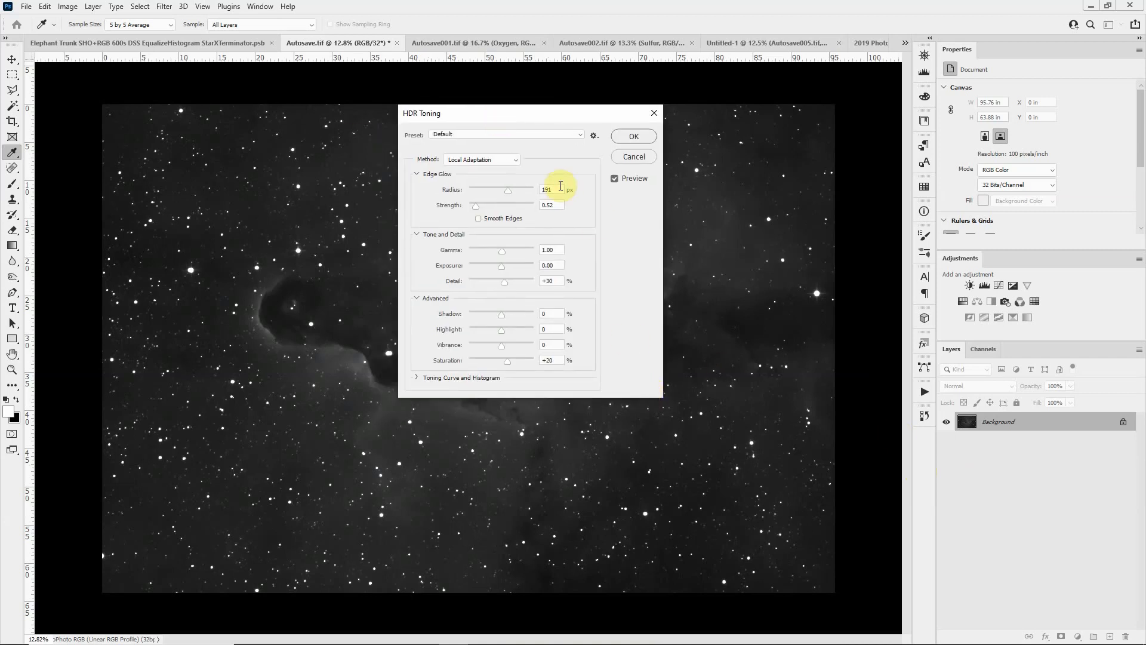
pyautogui.click(517, 160)
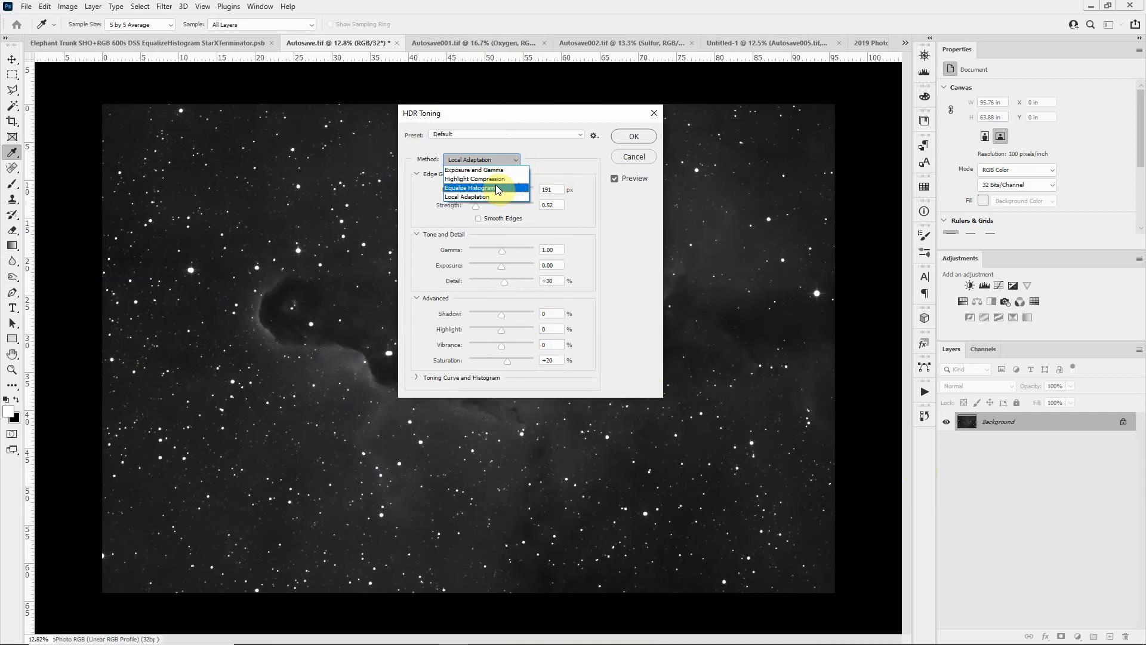
pyautogui.click(498, 189)
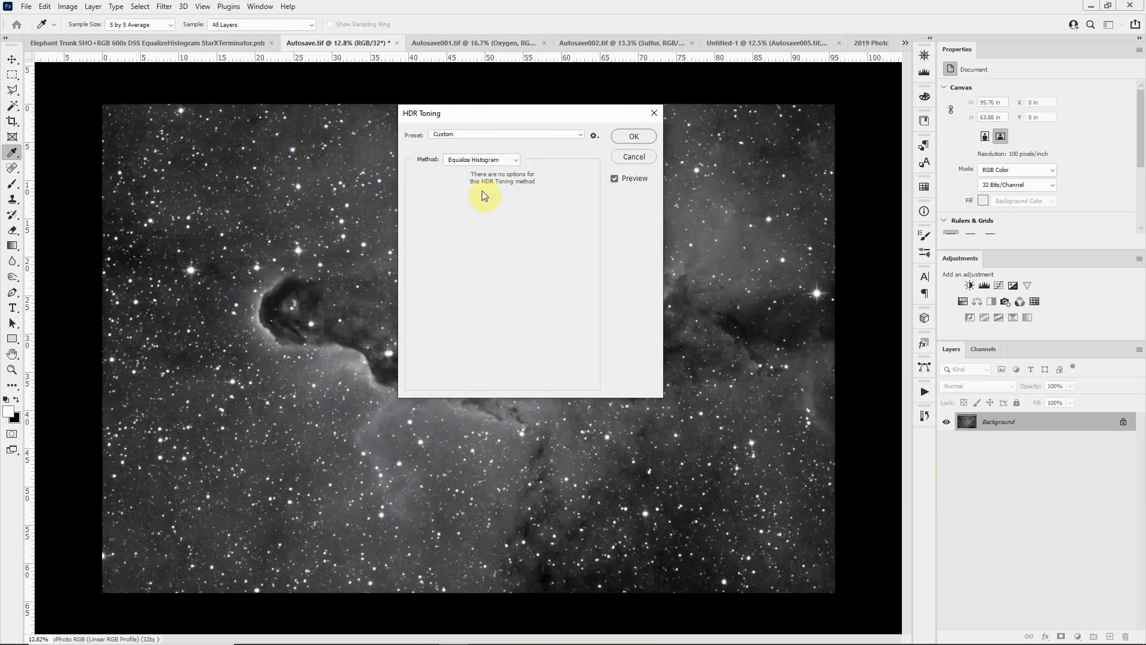
pyautogui.moveTo(524, 111); pyautogui.dragTo(735, 140)
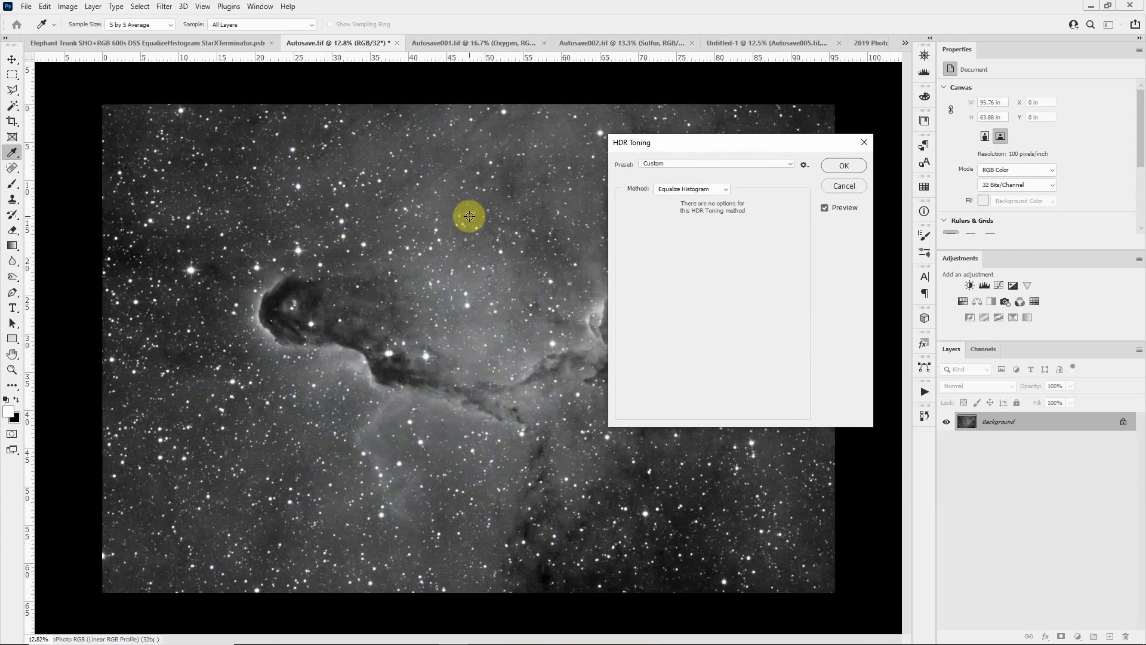
pyautogui.click(844, 166)
pyautogui.press('h')
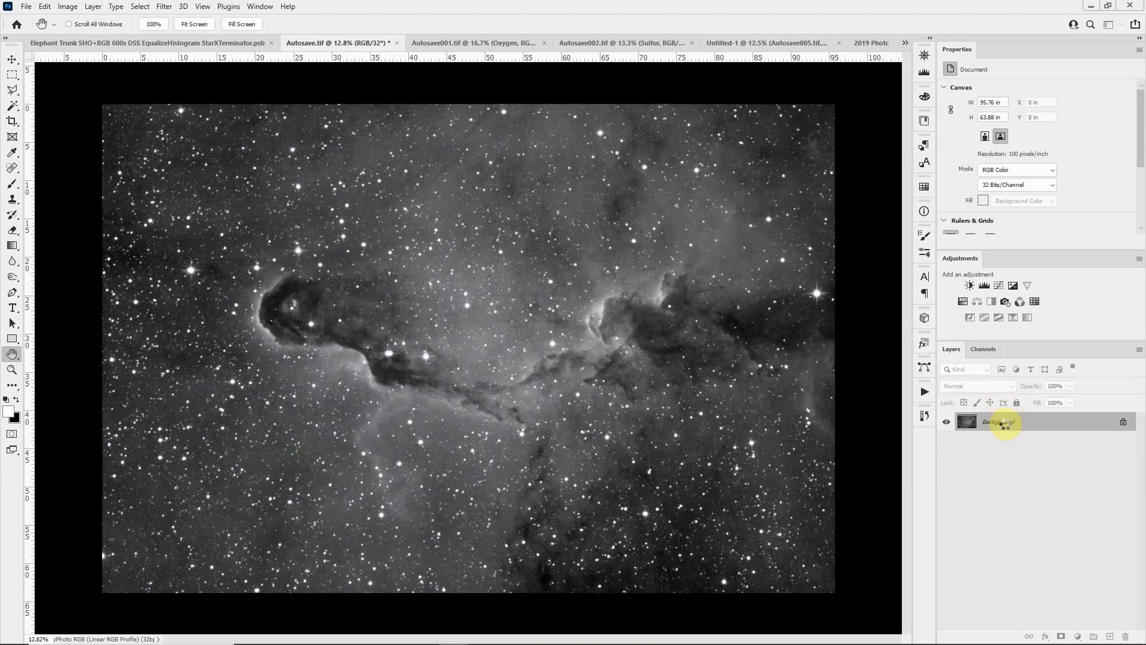
# Step: Turn the Background of Autosave.tif into a regular layer named Hydrogen
pyautogui.doubleClick(1005, 425)
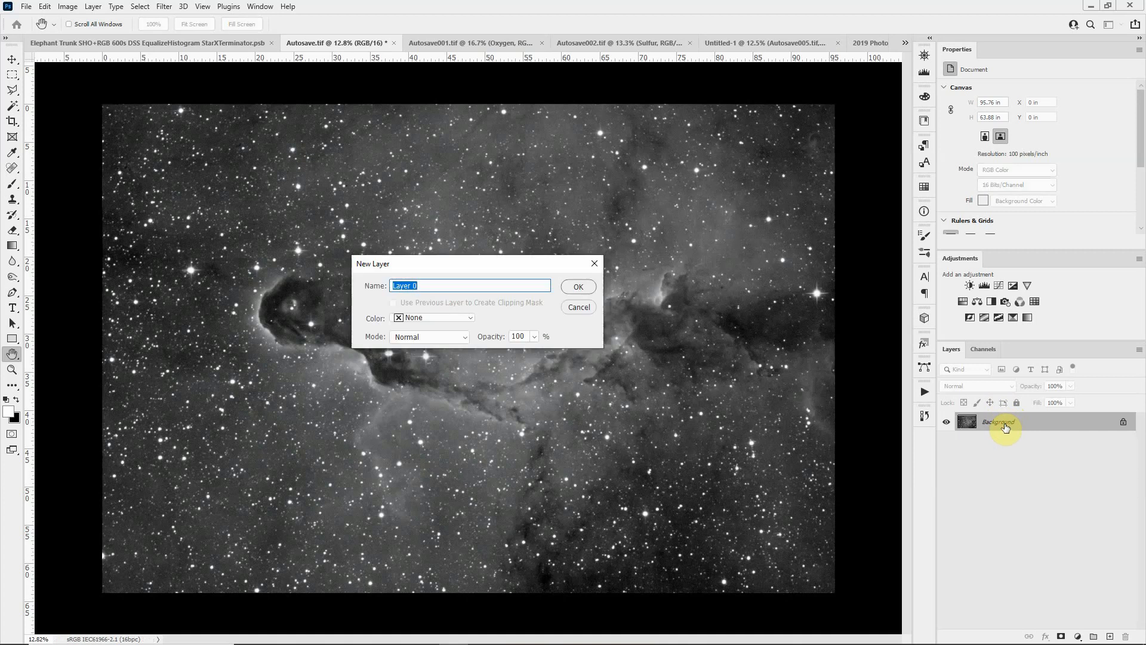
pyautogui.write('Hydrogen')
pyautogui.press('Return')
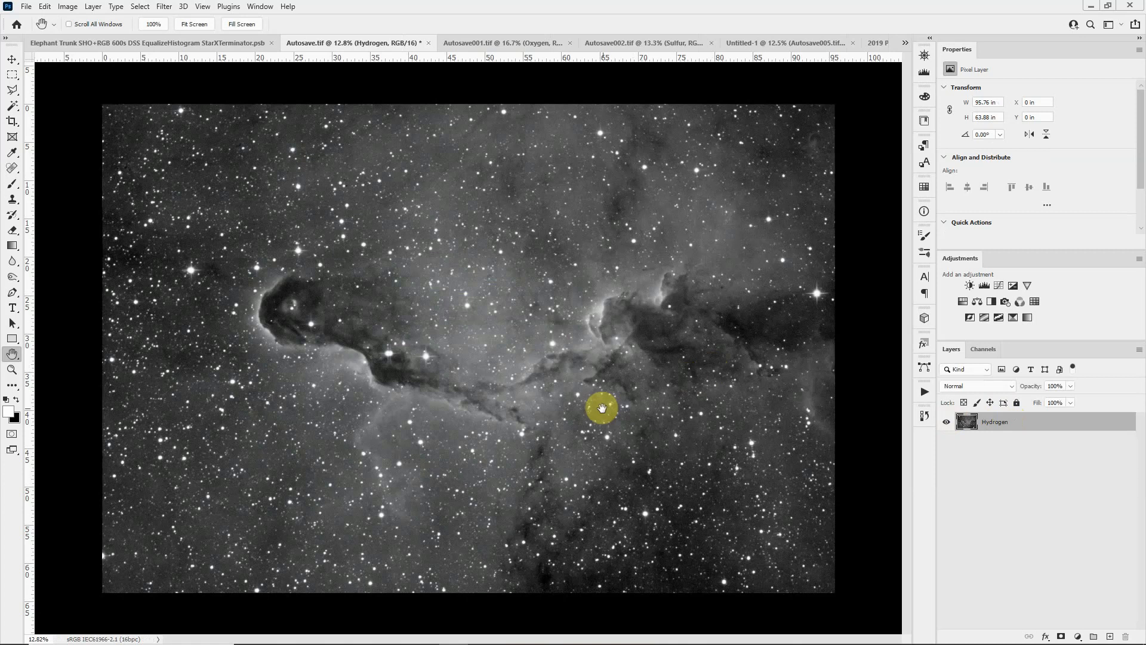
# Step: Check the Oxygen and Sulfur documents, and copy the Oxygen layer from Autosave001.tif into Autosave.tif, above the Hydrogen layer
pyautogui.click(501, 41)
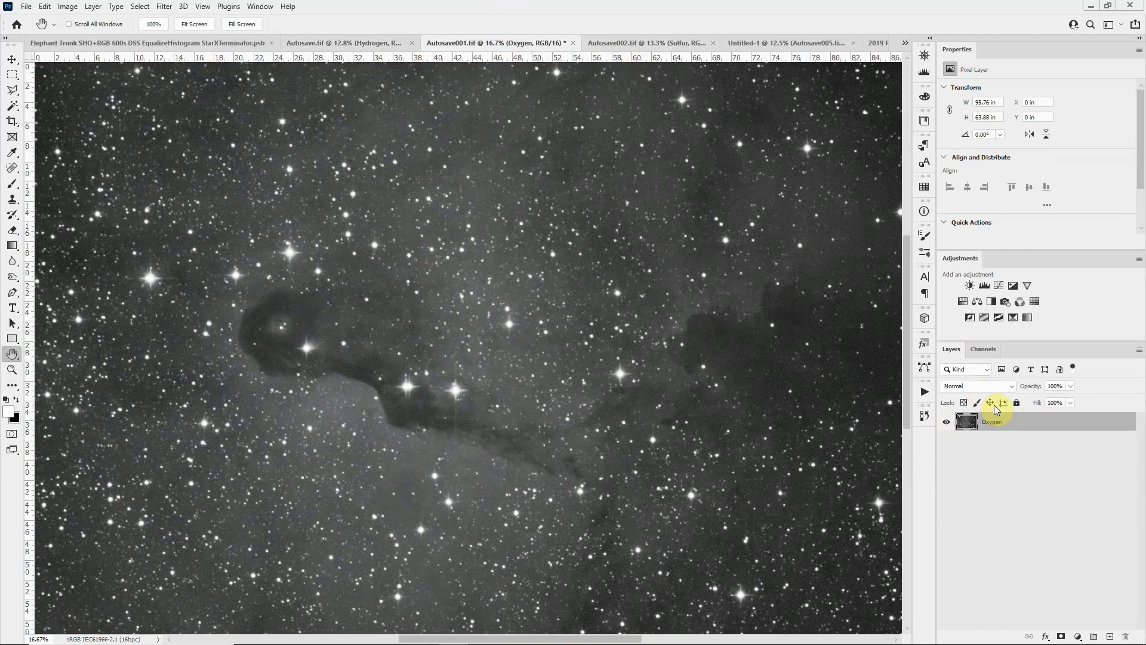
pyautogui.click(656, 43)
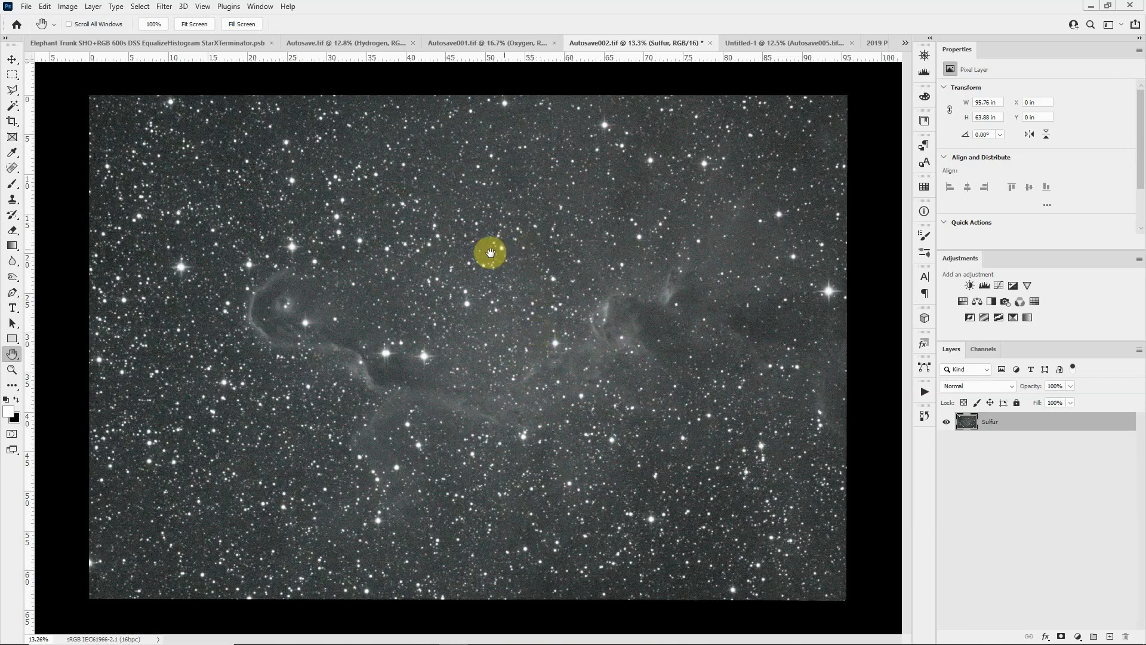
pyautogui.click(458, 45)
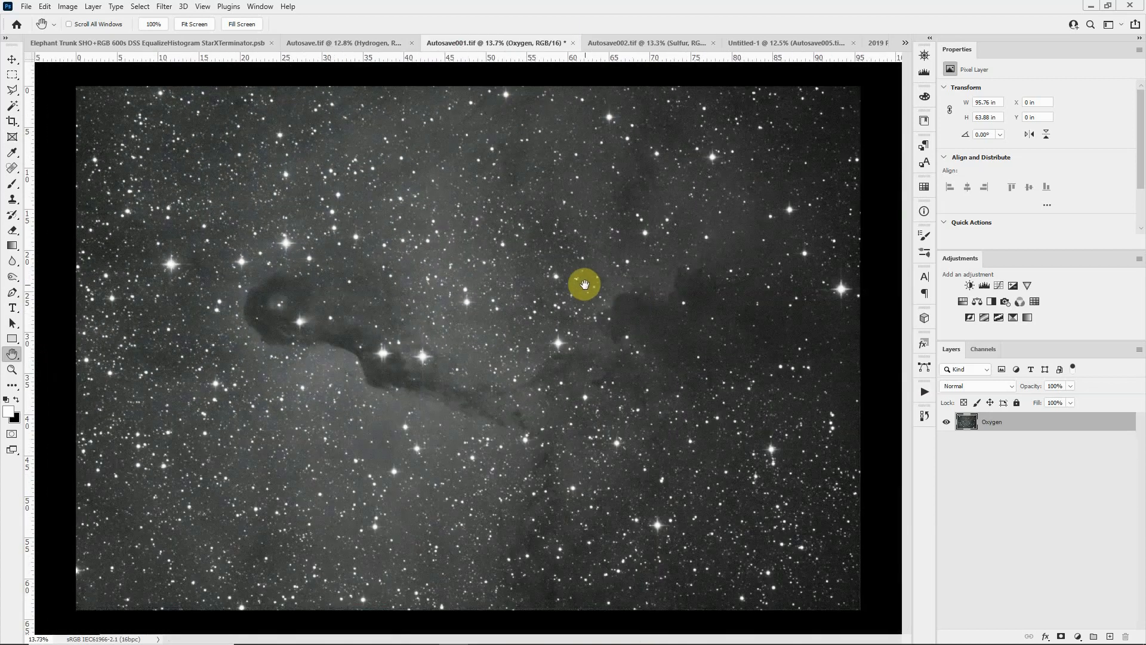
pyautogui.press('v')
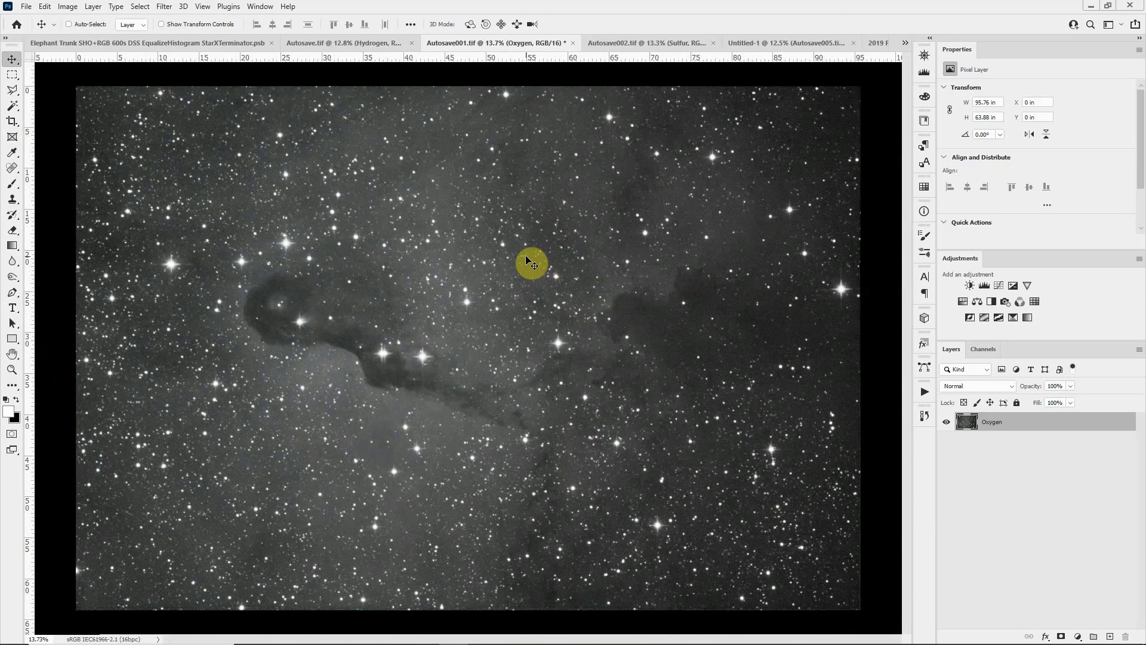
pyautogui.moveTo(532, 248); pyautogui.dragTo(363, 46)
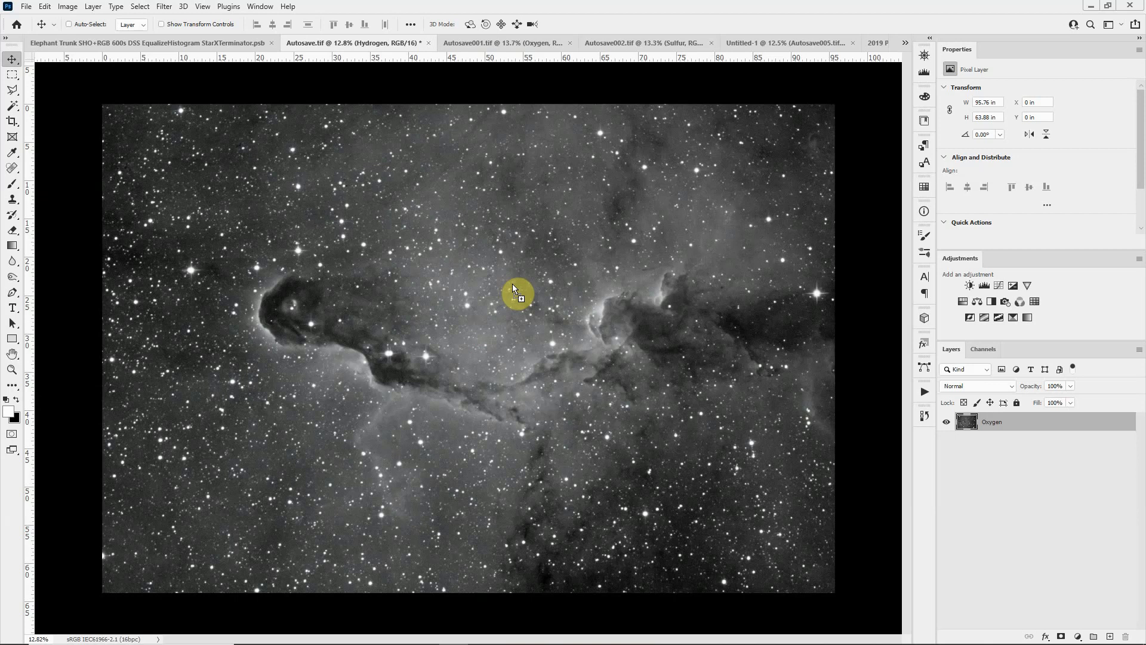
pyautogui.moveTo(512, 285); pyautogui.dragTo(512, 285)
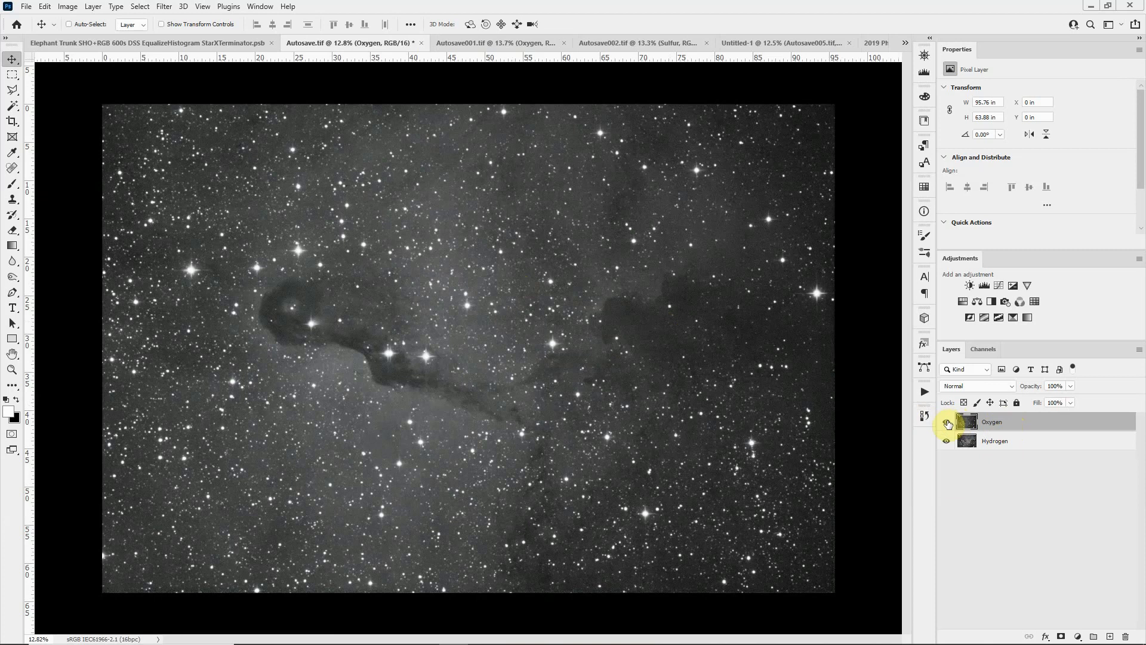
# Step: Compare the Oxygen and Hydrogen layers by hiding and showing the Oxygen layer, leaving it visible
pyautogui.click(948, 423)
pyautogui.click(948, 423)
pyautogui.click(948, 423)
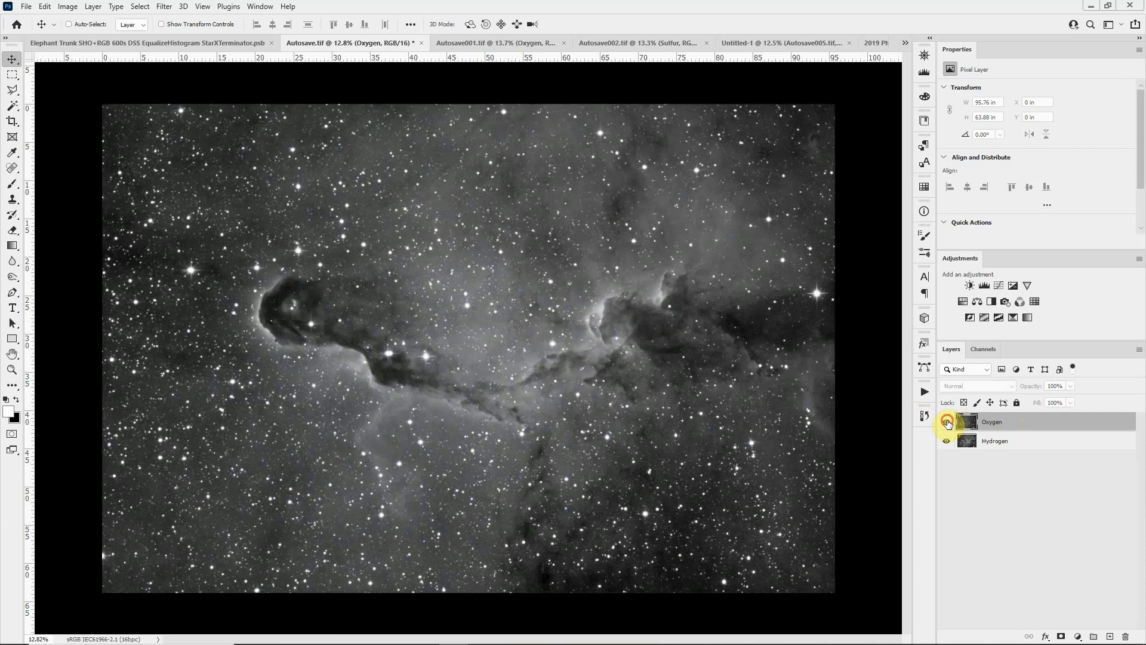
pyautogui.click(948, 423)
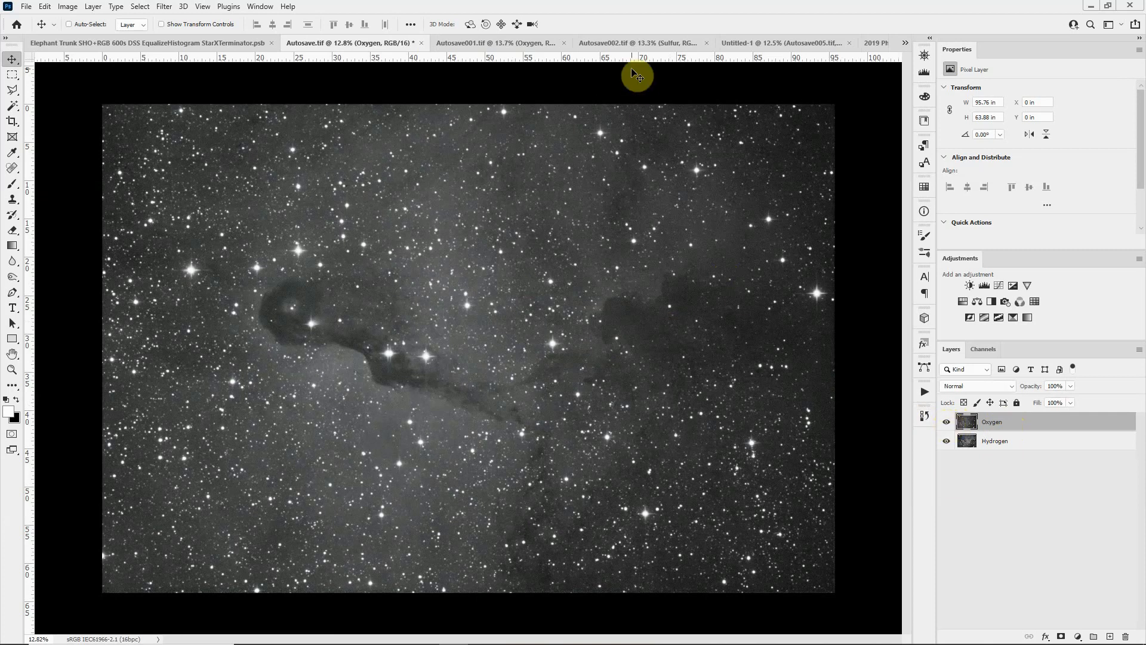
# Step: Copy the Sulfur layer from Autosave002.tif into Autosave.tif, above the Oxygen layer
pyautogui.click(634, 43)
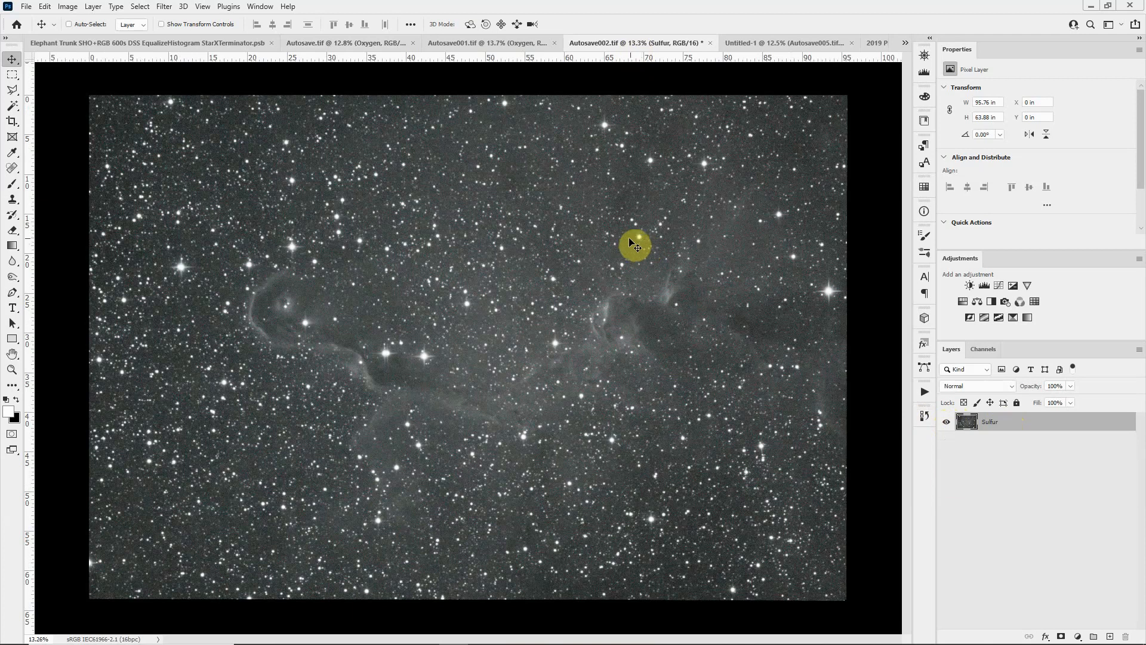
pyautogui.moveTo(634, 251); pyautogui.dragTo(420, 116)
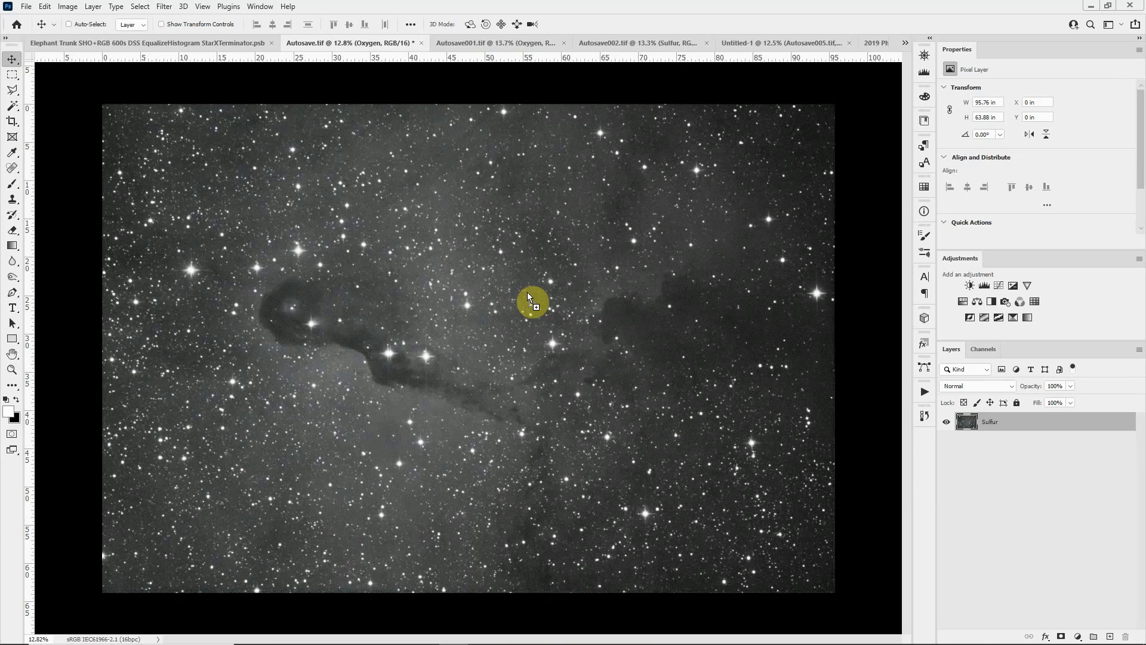
pyautogui.moveTo(527, 292); pyautogui.dragTo(526, 291)
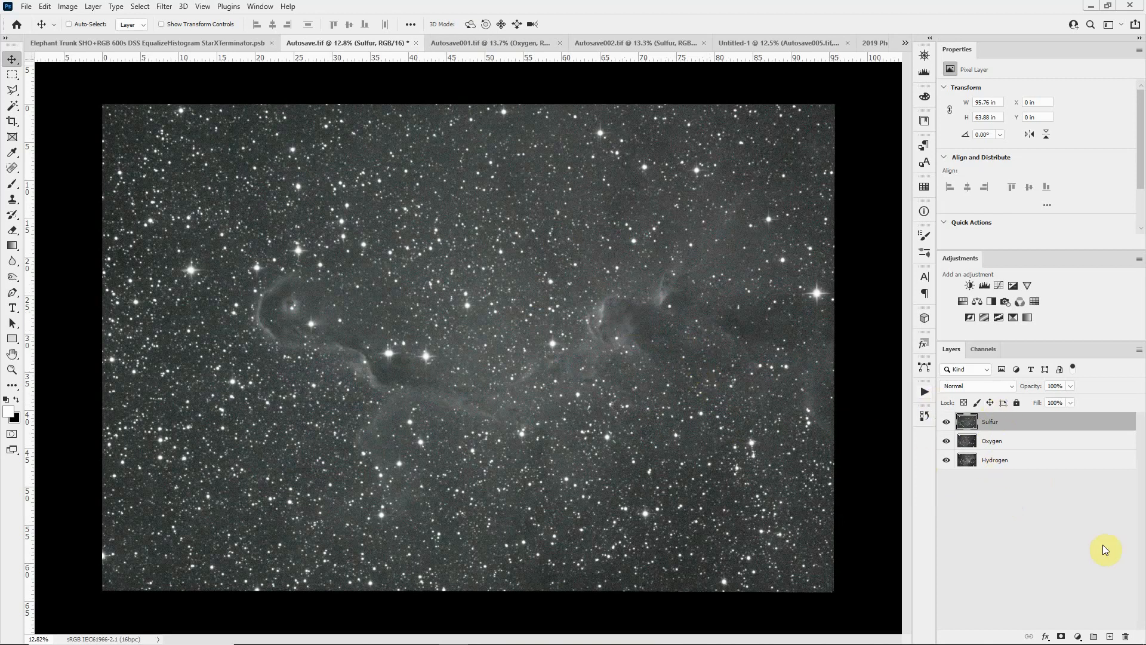
# Step: Place the Hydrogen, Oxygen and Sulfur layers each into a separate group of its own
pyautogui.click(1051, 461)
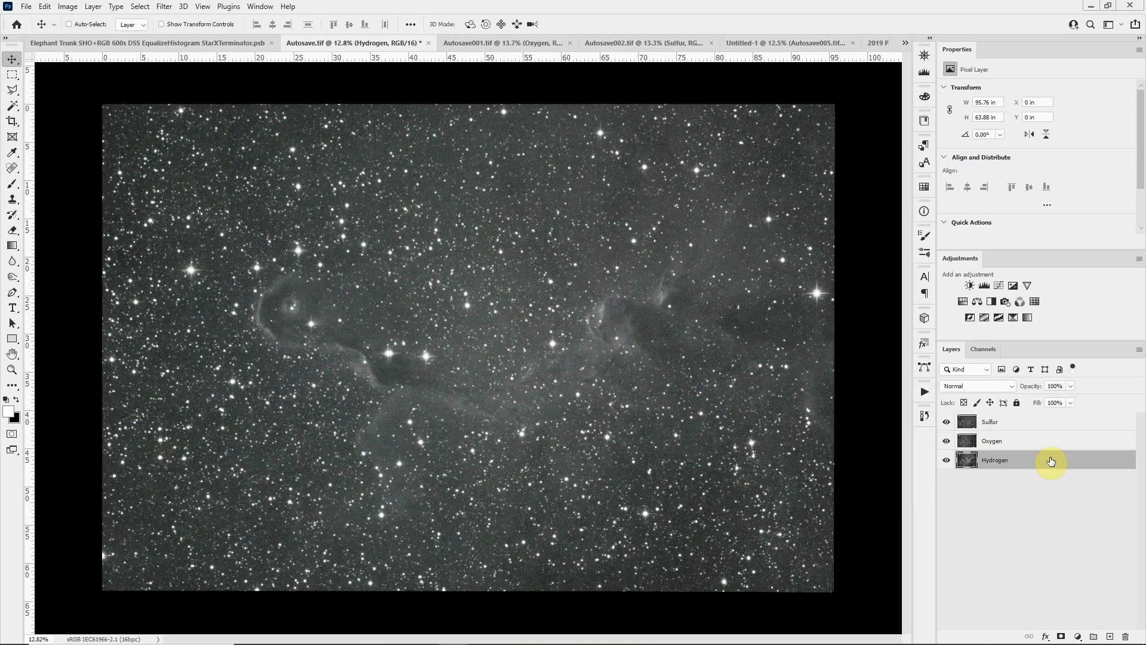
pyautogui.hotkey('ctrl', 'g')
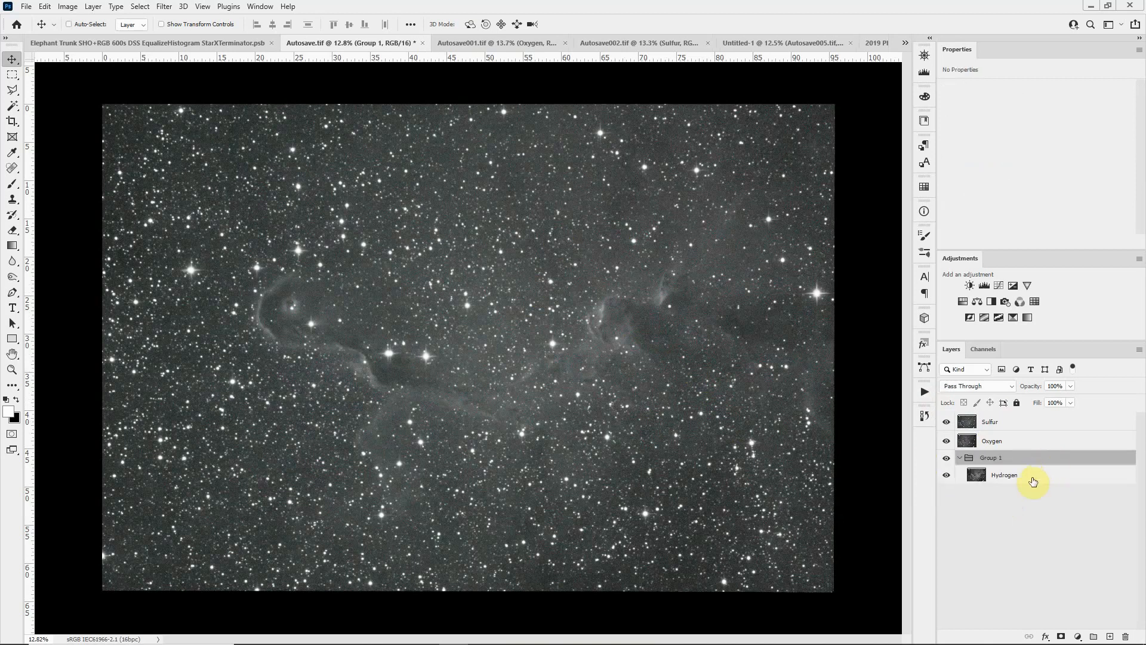
pyautogui.click(1024, 445)
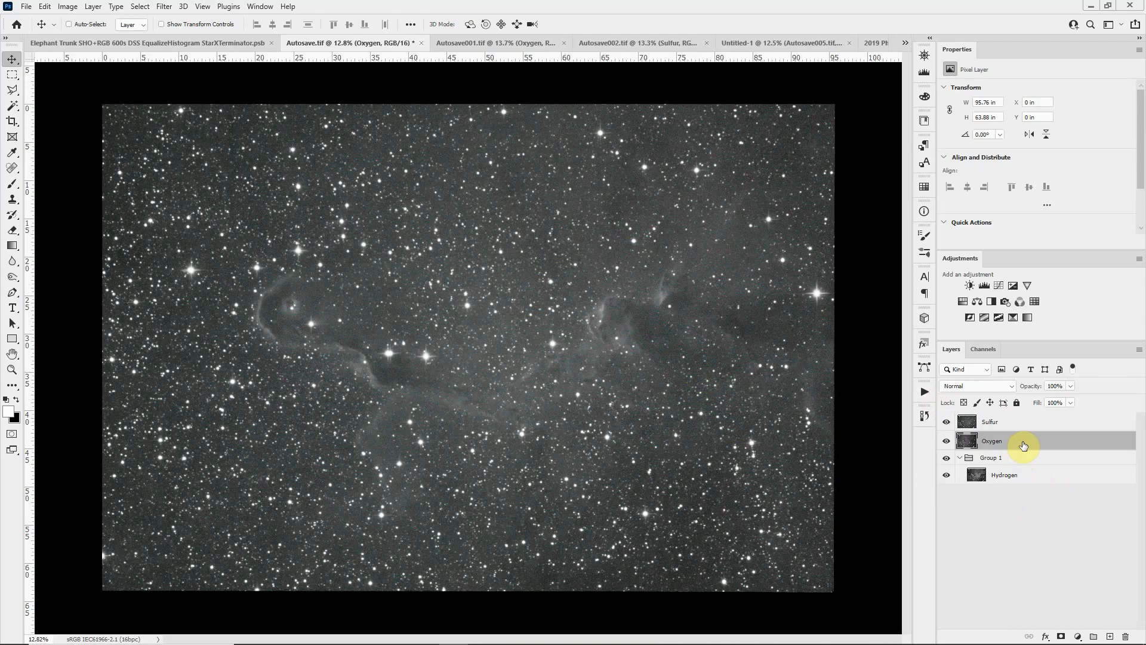
pyautogui.hotkey('ctrl', 'g')
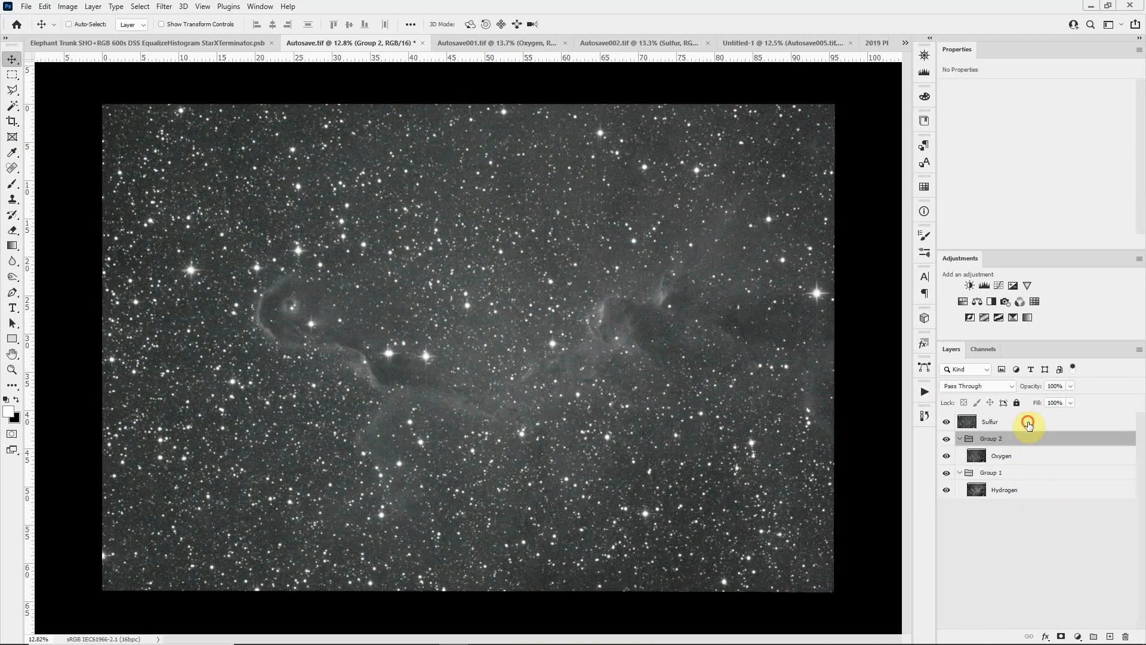
pyautogui.click(1029, 425)
pyautogui.hotkey('ctrl', 'g')
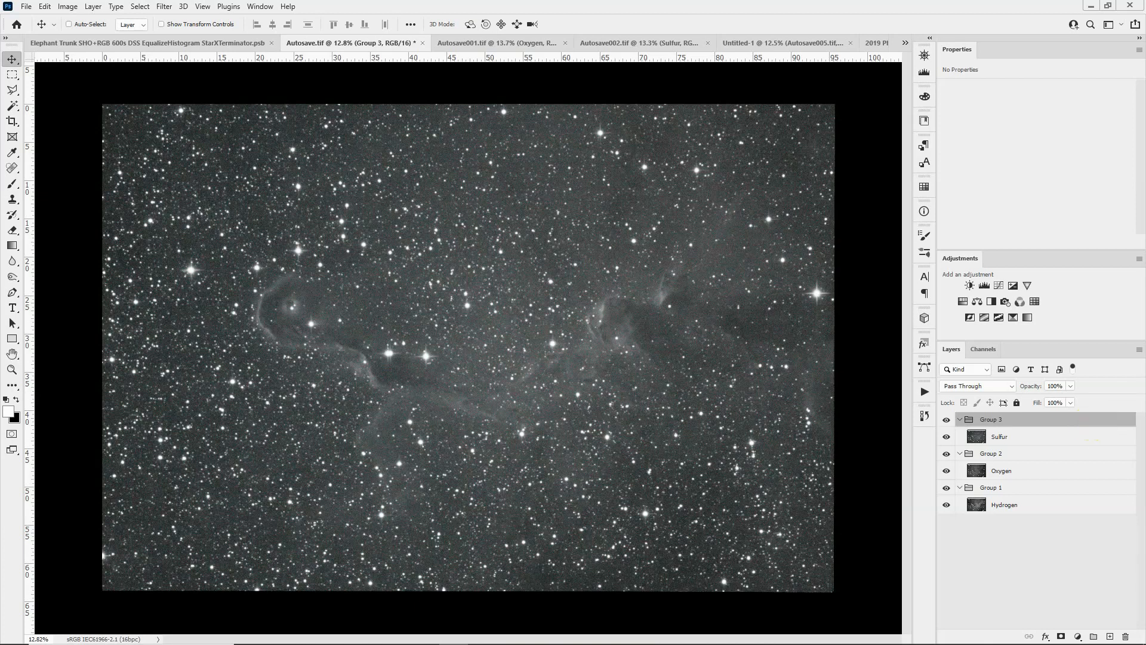
# Step: Restrict the group holding Sulfur to the red channel by excluding green and blue in its blending options
pyautogui.press('h')
pyautogui.moveTo(0, 255); pyautogui.dragTo(598, 186)
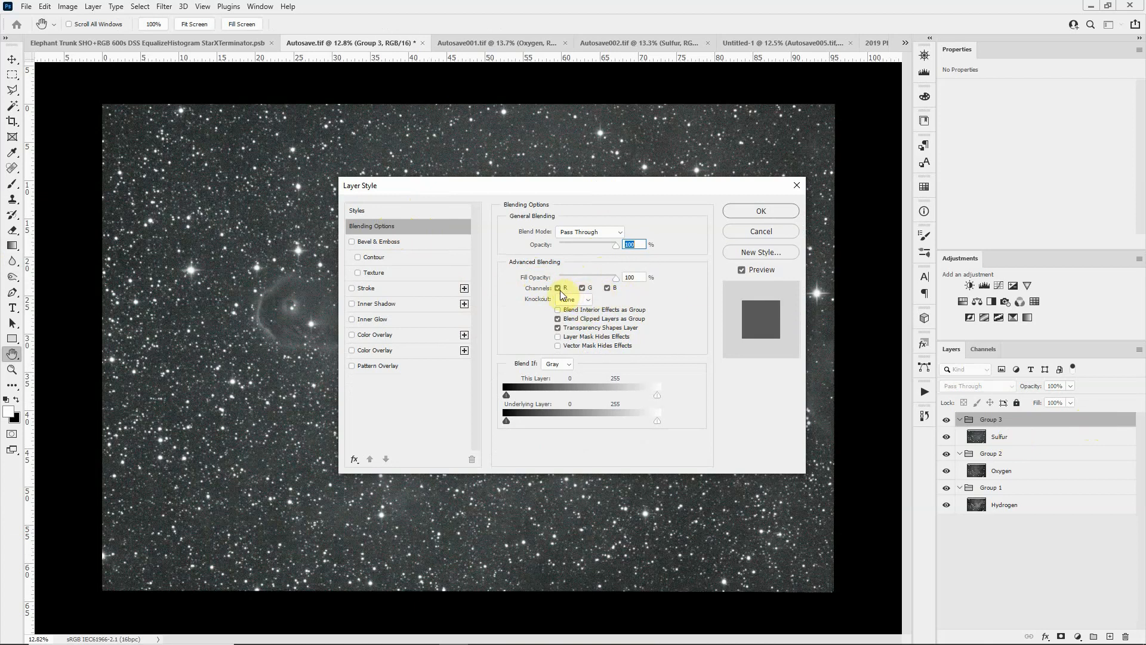
pyautogui.click(582, 288)
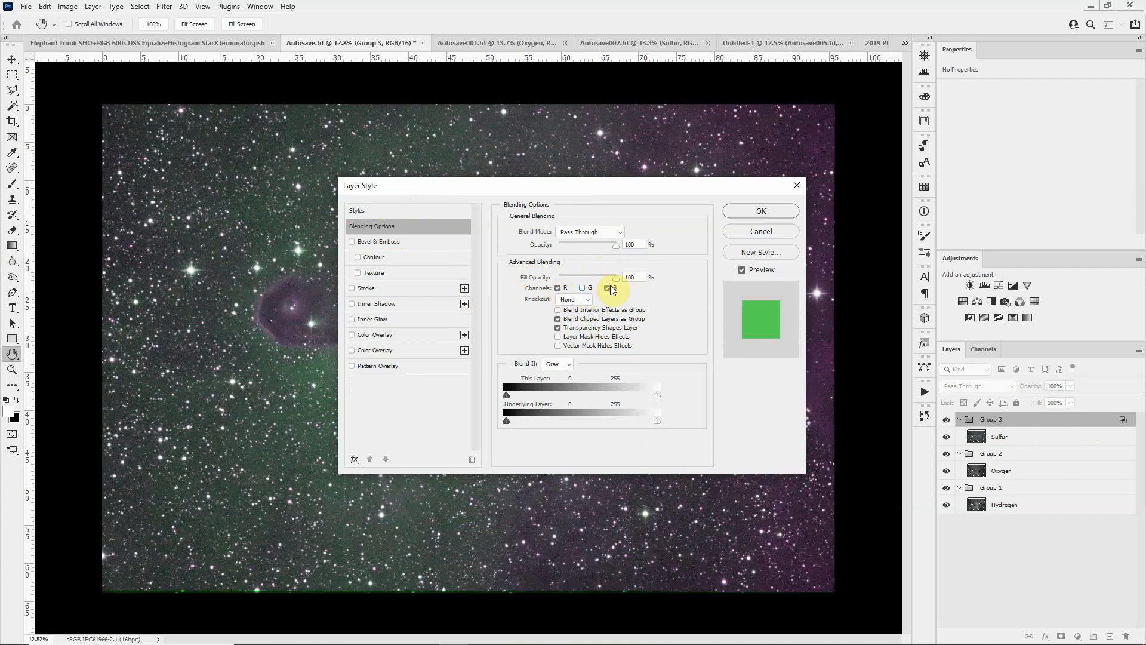
pyautogui.click(609, 288)
pyautogui.click(745, 210)
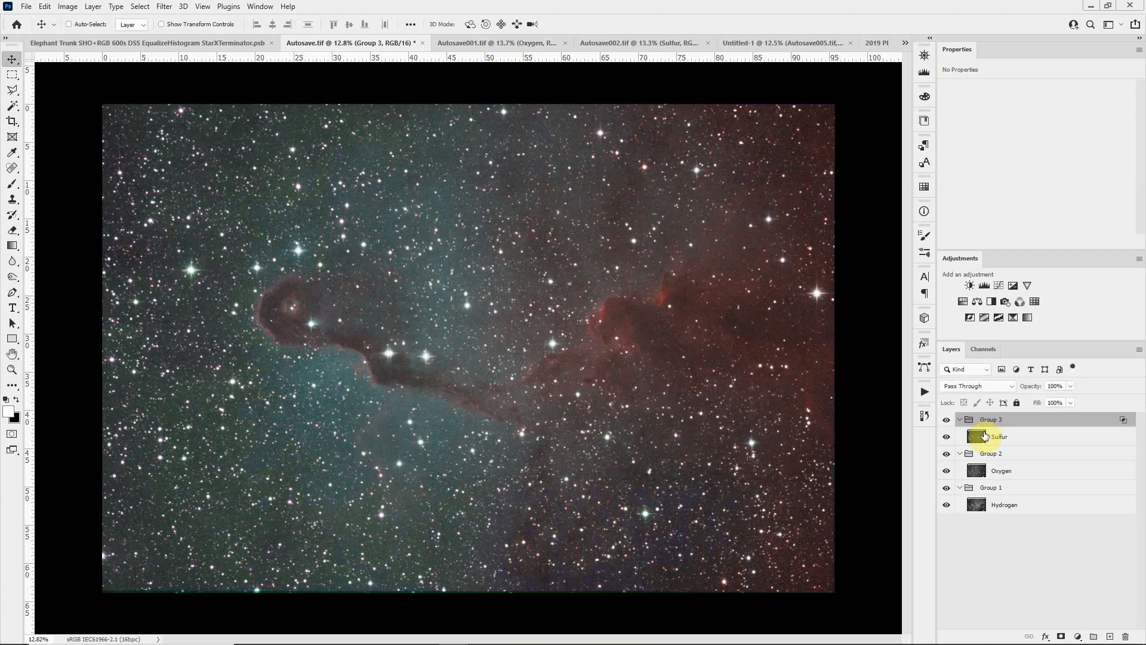
# Step: Restrict the group holding Oxygen to the blue channel by excluding red and green in its blending options
pyautogui.click(1037, 457)
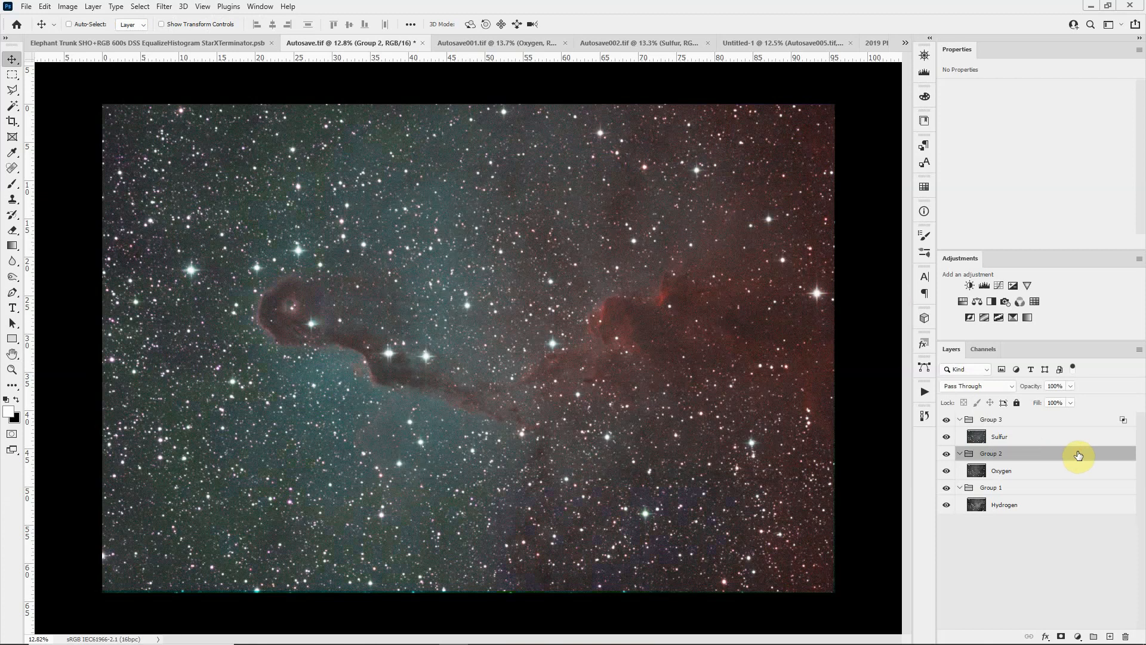
pyautogui.doubleClick(1078, 456)
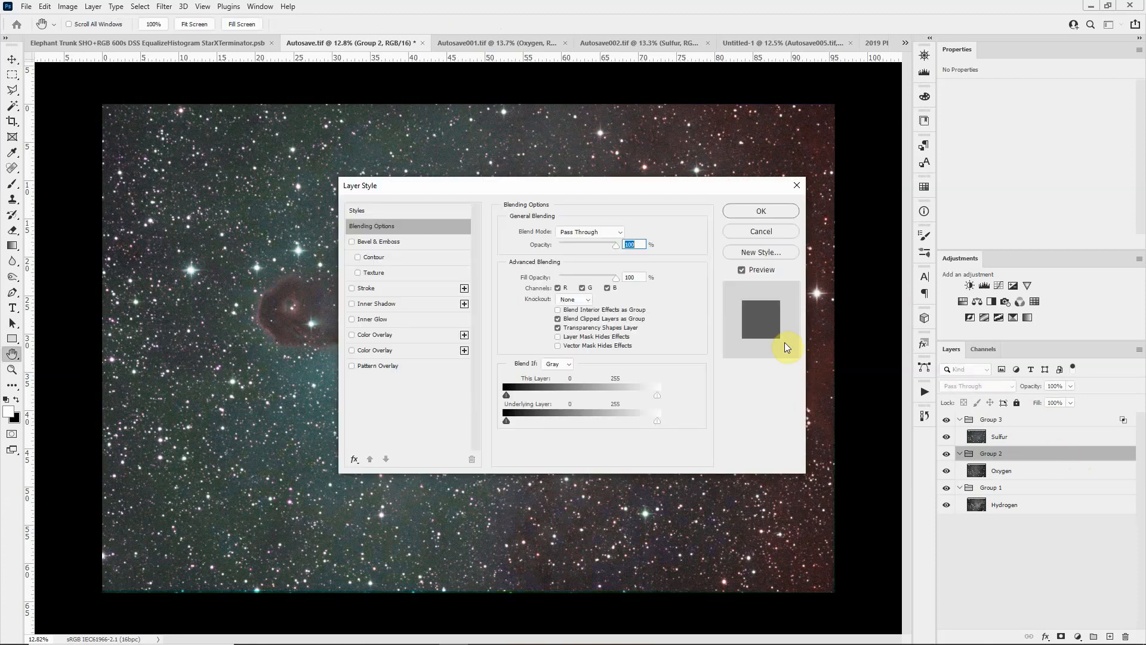
pyautogui.click(558, 289)
pyautogui.click(582, 288)
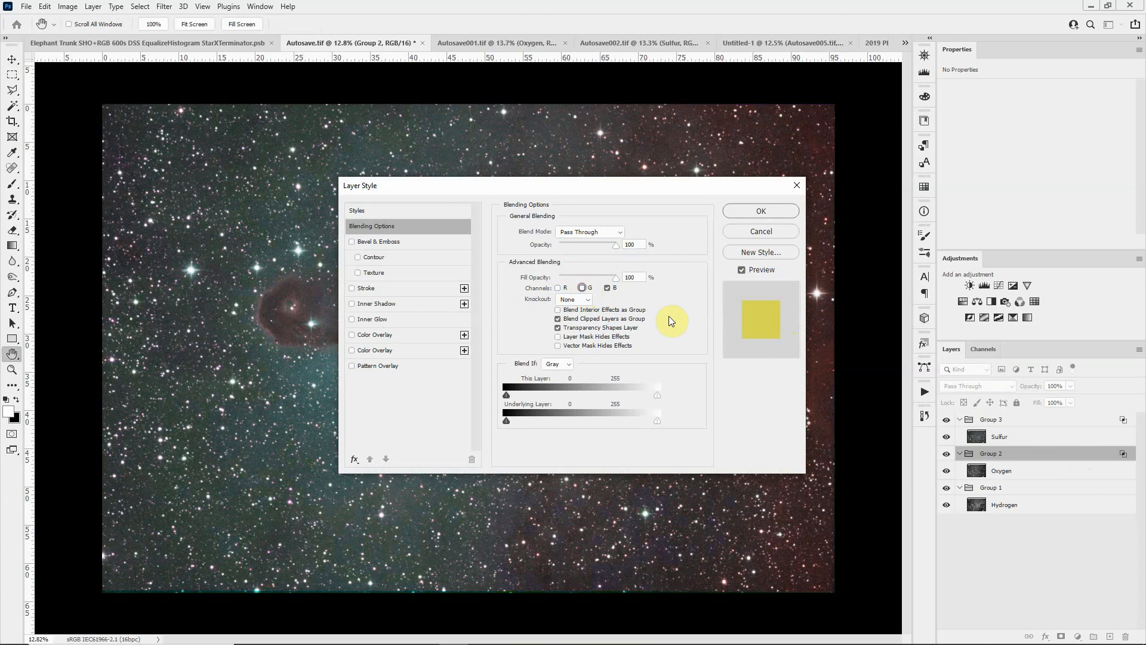
pyautogui.click(755, 210)
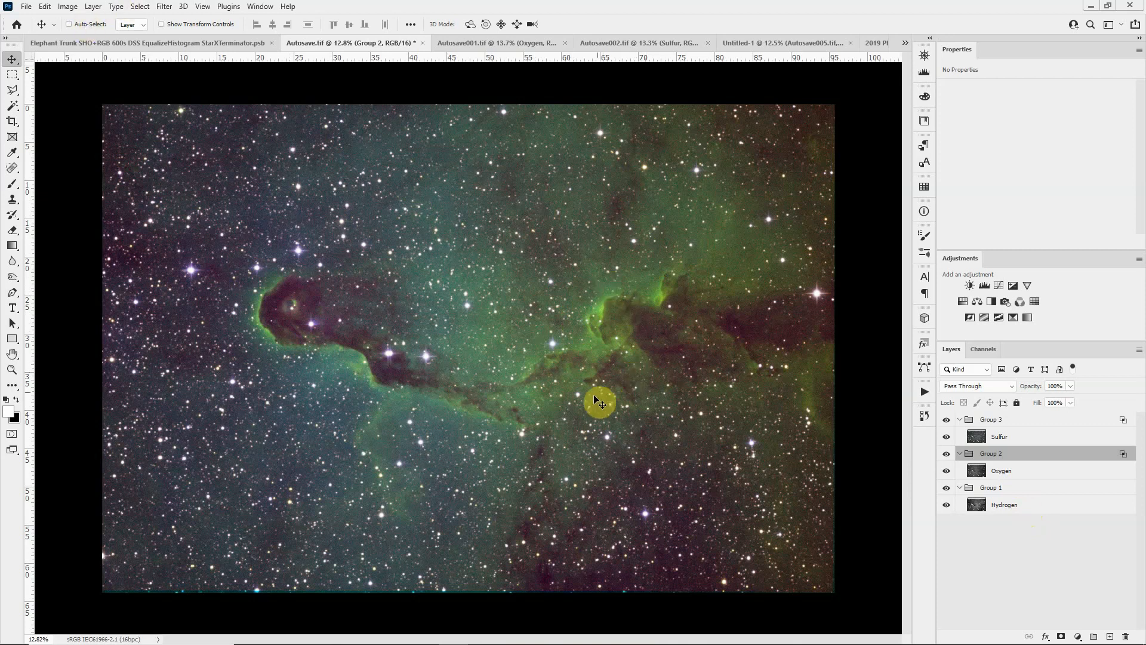
# Step: Add a Levels adjustment above the Oxygen layer inside its group, with brighter midtones, black input 23 and white input 243
pyautogui.click(974, 465)
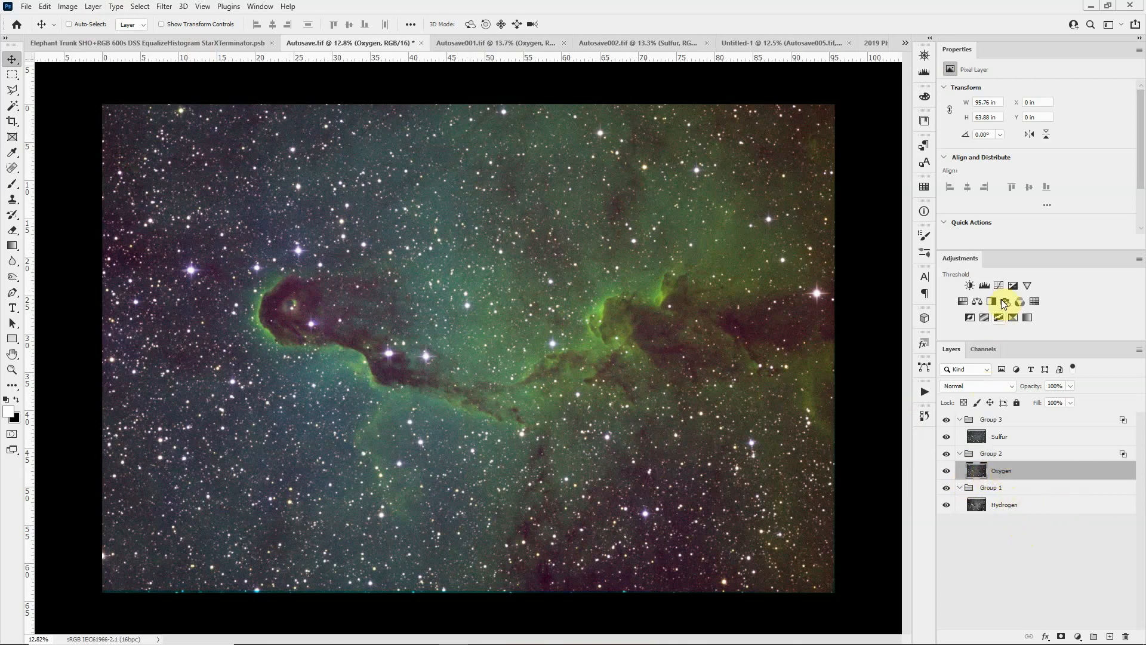
pyautogui.click(985, 286)
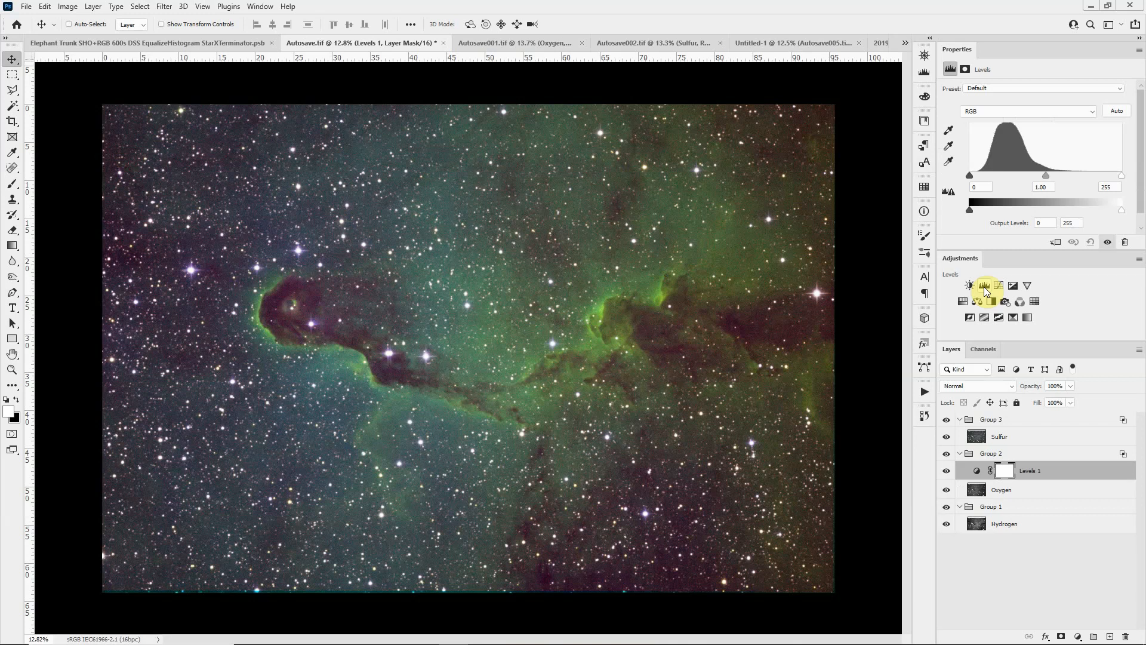
pyautogui.moveTo(970, 174); pyautogui.dragTo(978, 174)
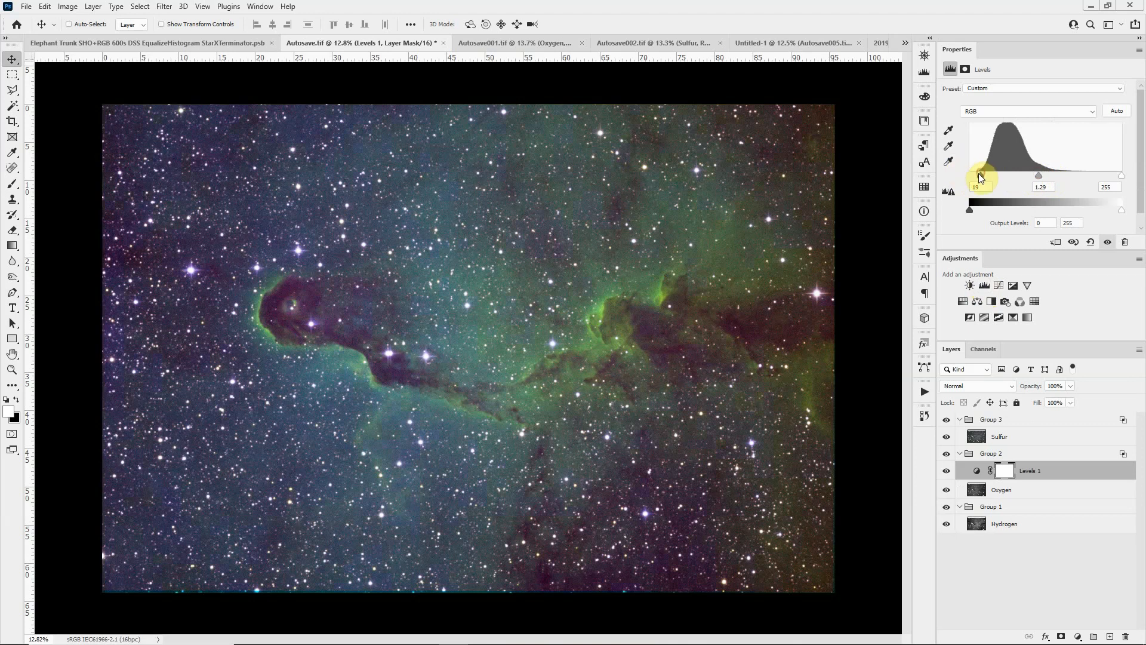
pyautogui.moveTo(979, 173); pyautogui.dragTo(983, 174)
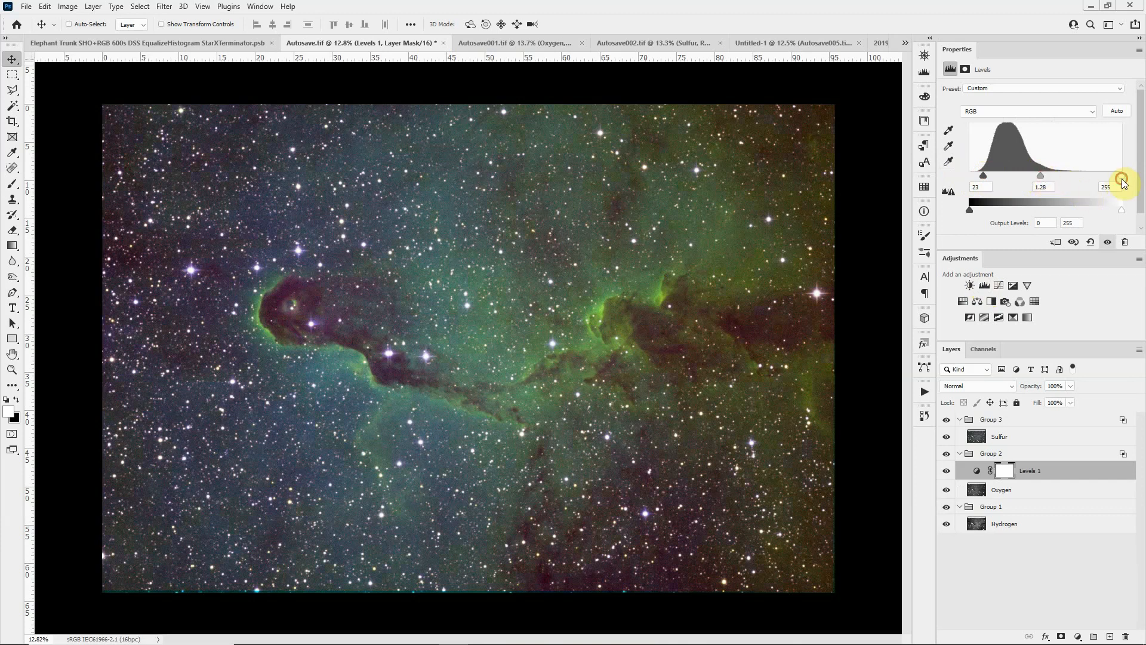
pyautogui.moveTo(1121, 176)
pyautogui.mouseDown()
pyautogui.moveTo(1108, 183)
pyautogui.moveTo(1118, 184)
pyautogui.mouseUp()
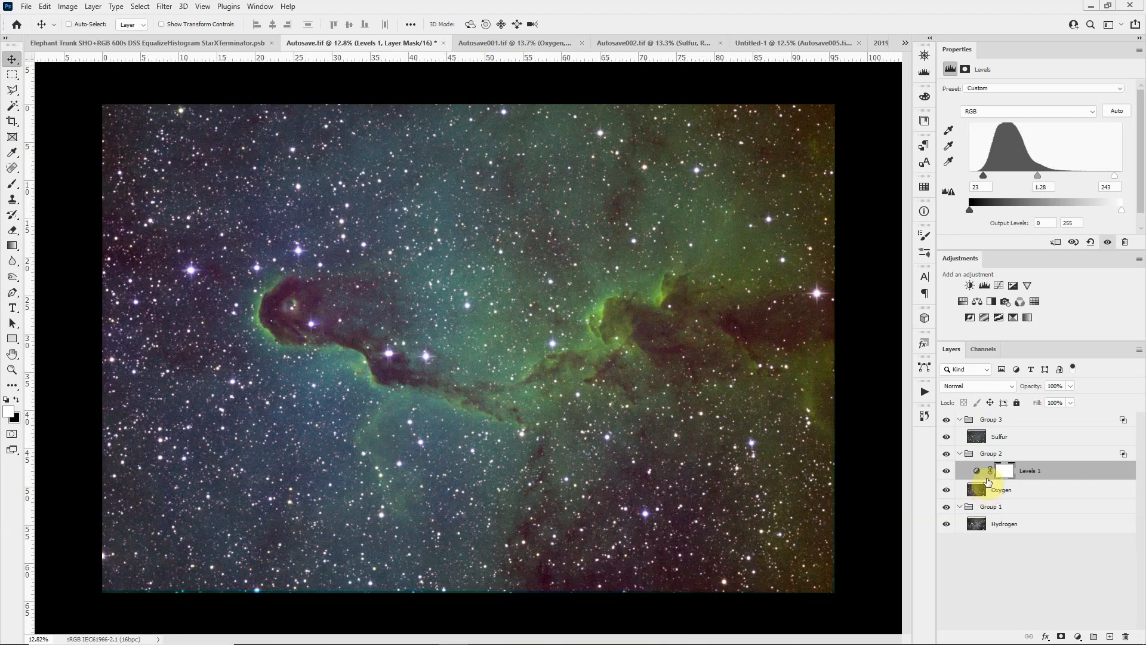
# Step: Add a Levels adjustment above the Sulfur layer inside its group, with black input 10, midtones 1.21 and white input 235
pyautogui.click(998, 438)
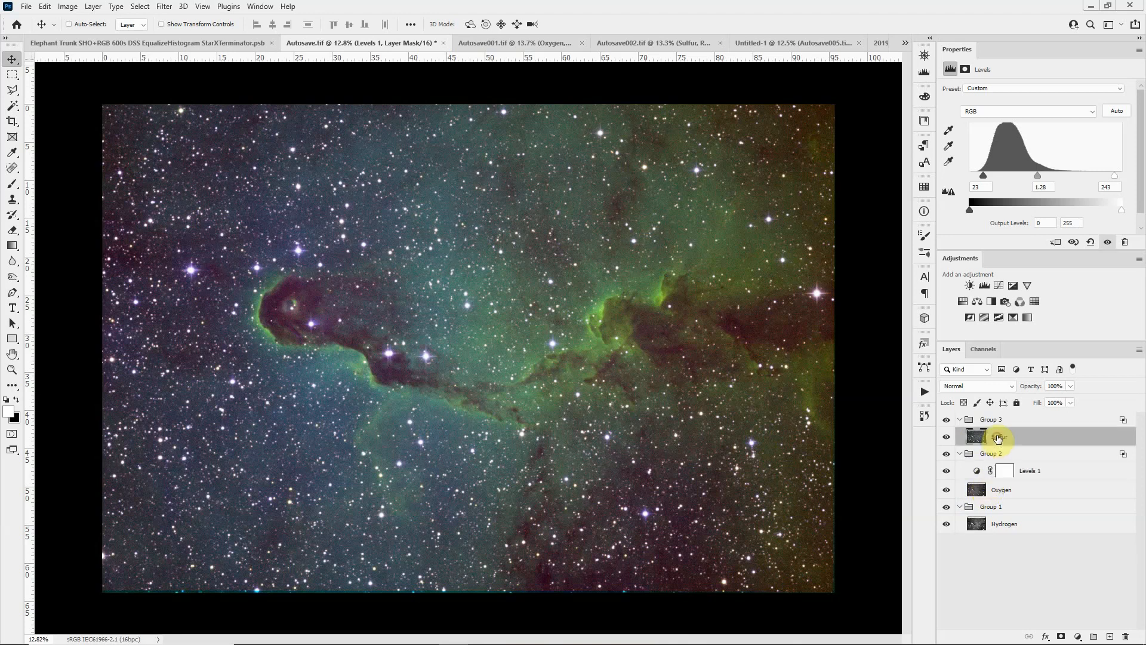
pyautogui.click(985, 285)
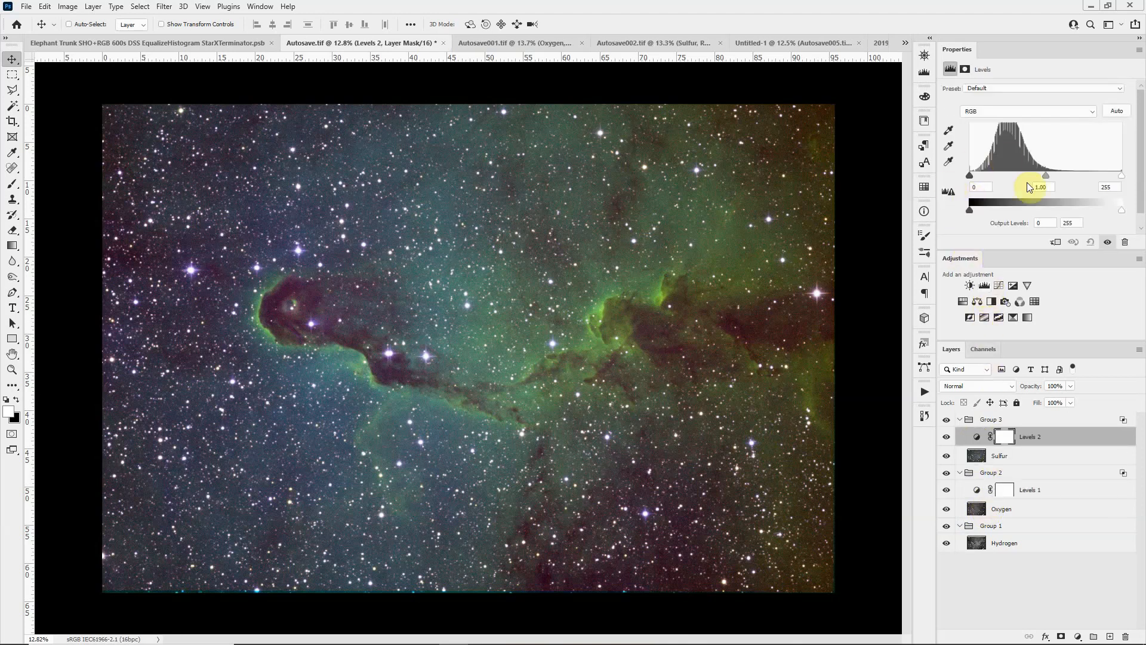
pyautogui.moveTo(1045, 174); pyautogui.dragTo(1033, 175)
pyautogui.moveTo(1122, 175); pyautogui.dragTo(1110, 178)
pyautogui.click(973, 177)
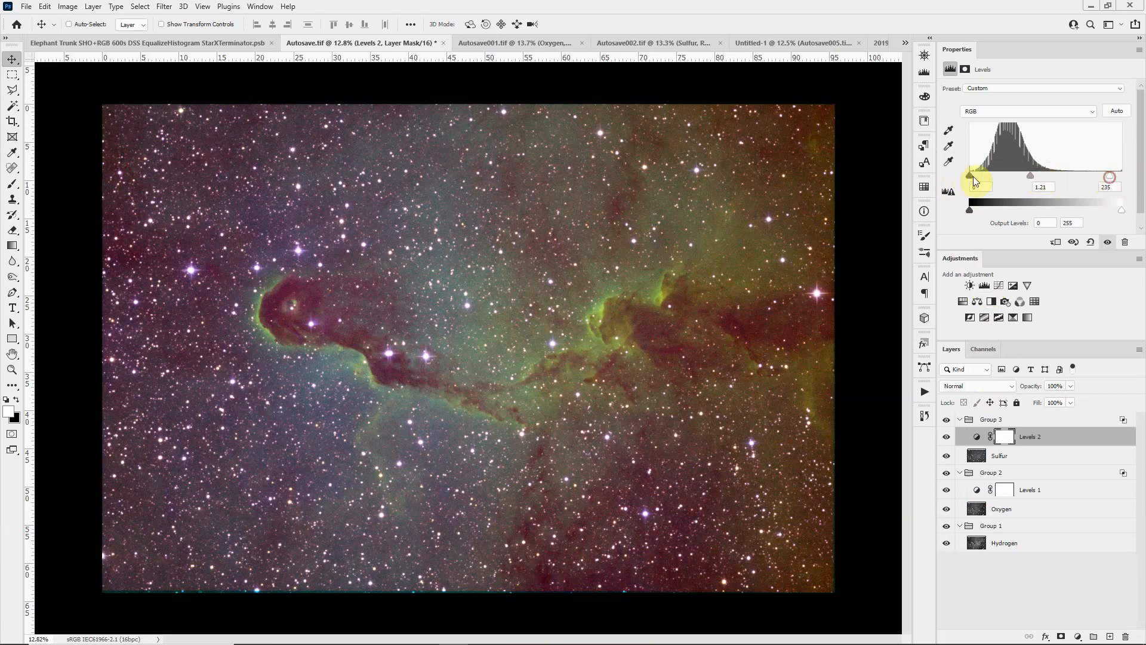
pyautogui.moveTo(973, 177); pyautogui.dragTo(976, 176)
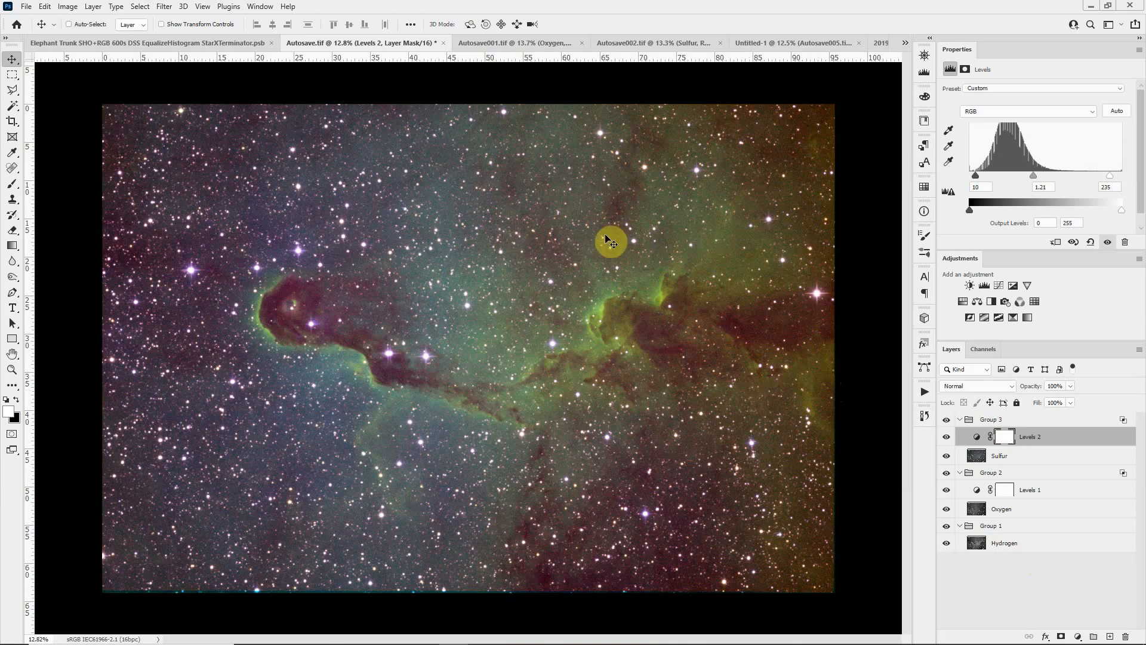
# Step: In the Elephant Trunk SHO+RGB document, hide every layer above the Sulfur group, from Stars down to Gradient Fill 1
pyautogui.click(160, 43)
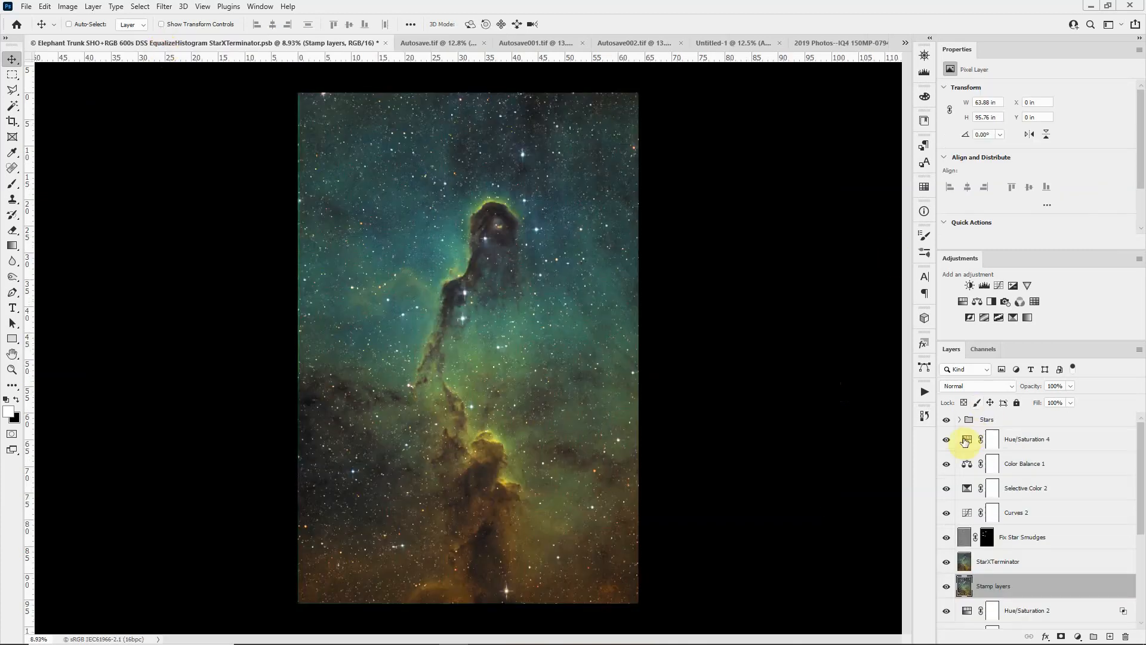
pyautogui.moveTo(947, 420); pyautogui.dragTo(997, 496)
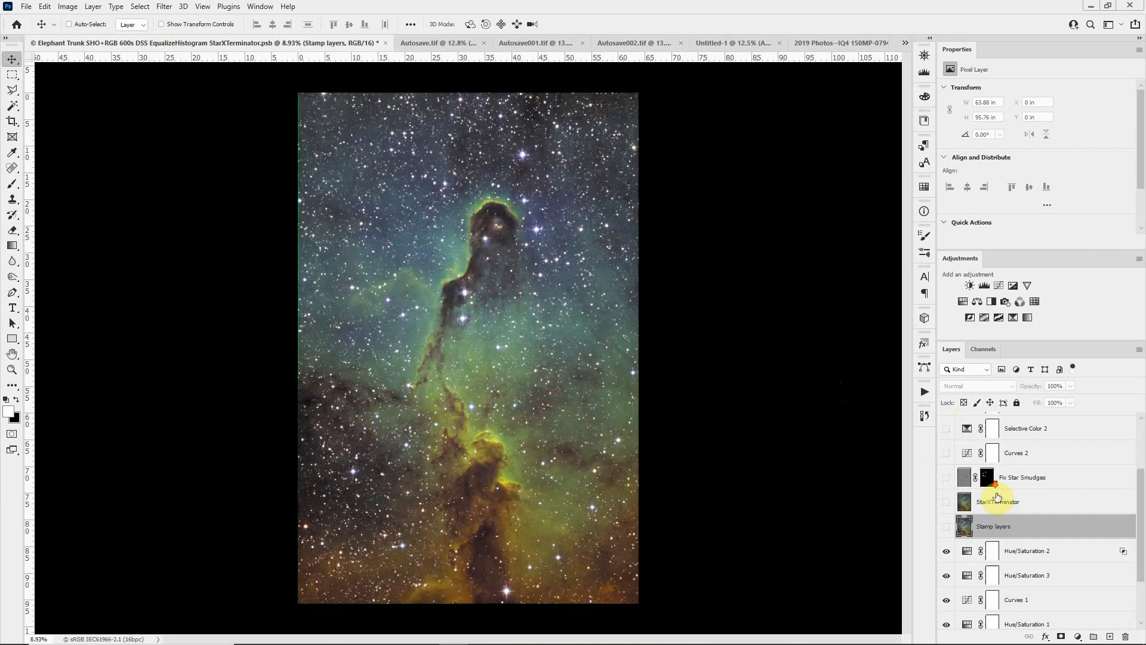
pyautogui.scroll(-3, 991, 525)
pyautogui.moveTo(947, 449); pyautogui.dragTo(943, 576)
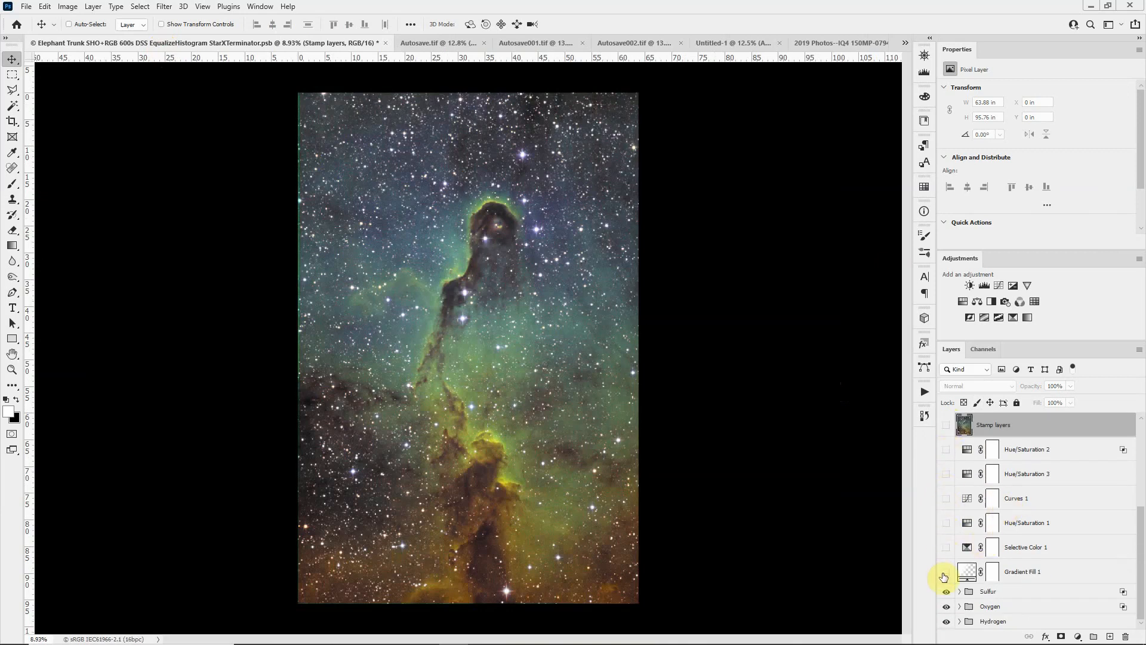
pyautogui.scroll(-1, 564, 376)
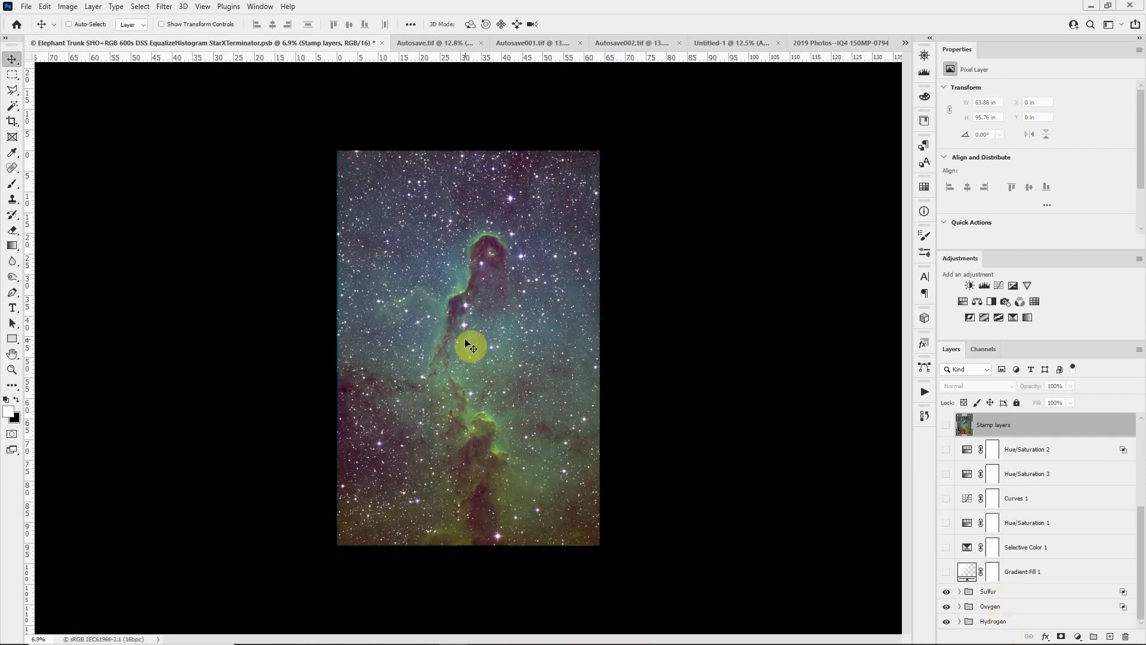
# Step: Expand the Sulfur group to examine its layers, and collapse it again
pyautogui.click(959, 591)
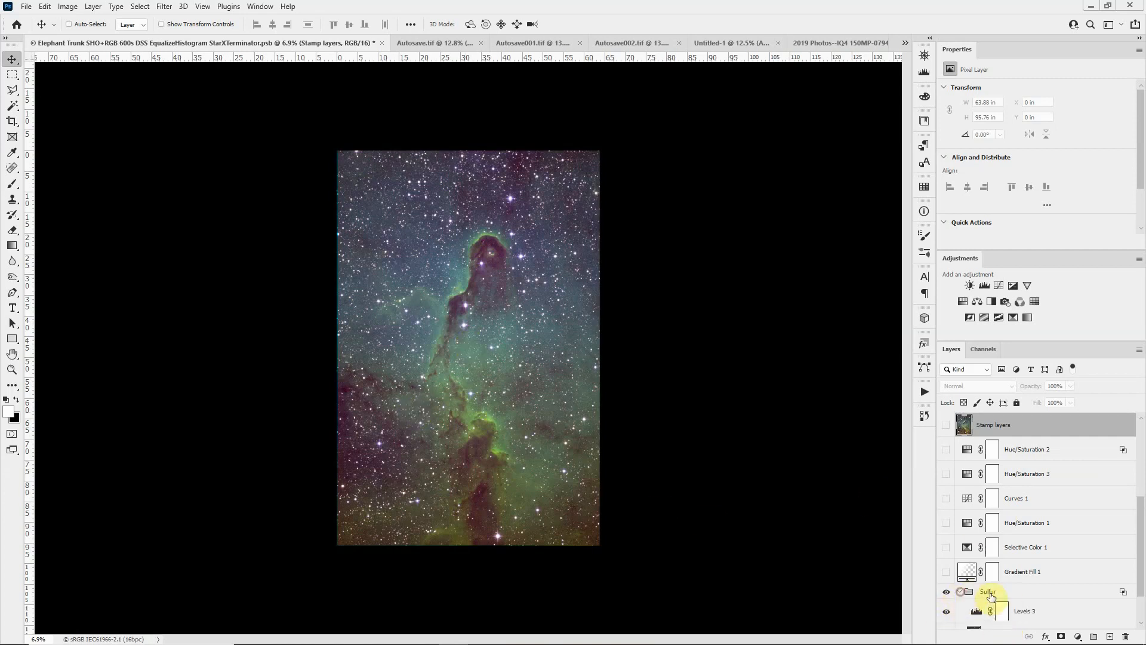
pyautogui.scroll(-2, 991, 596)
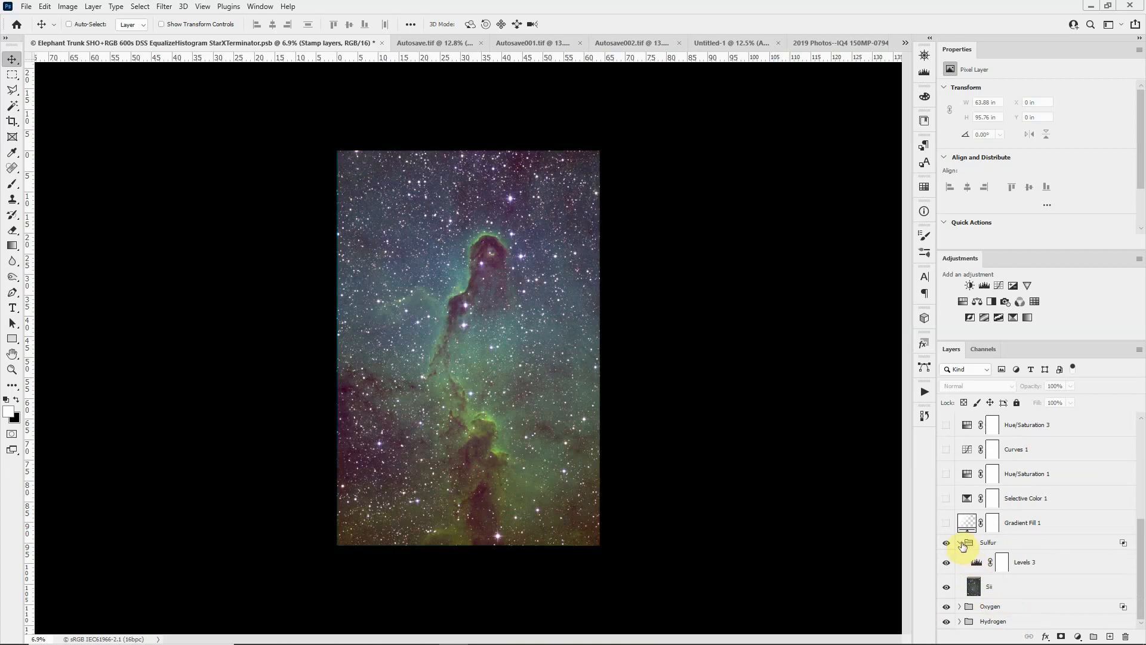
pyautogui.click(960, 542)
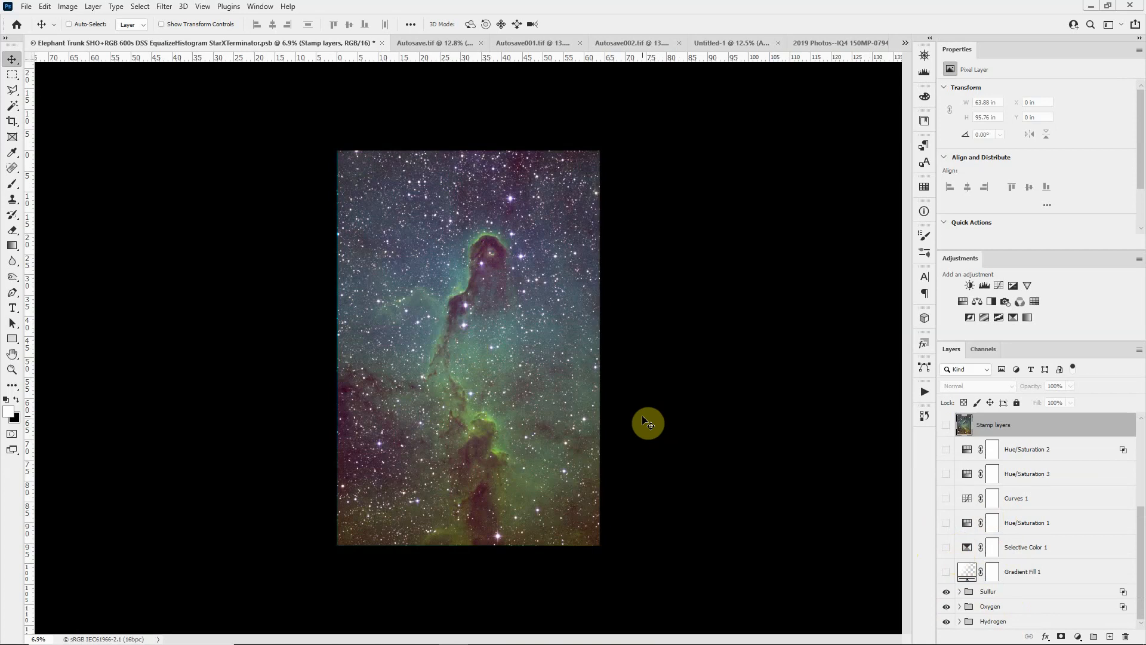
# Step: Show the Gradient Fill 1 layer, view it in isolation, and compare the image with and without it, leaving it visible
pyautogui.click(946, 572)
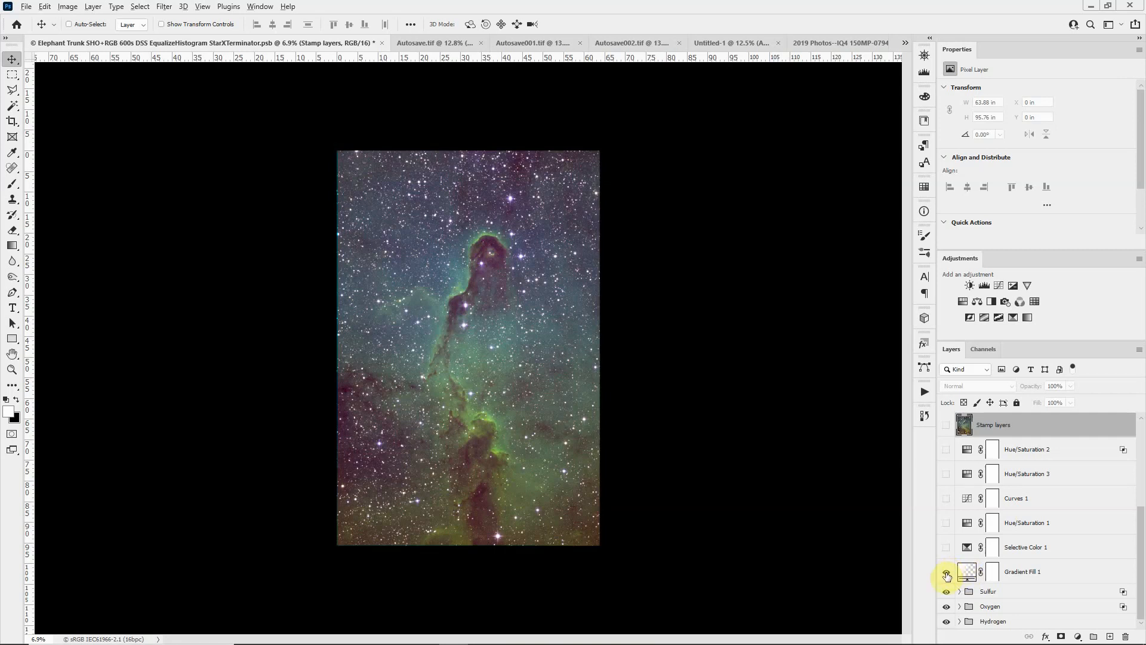
pyautogui.keyDown('alt'); pyautogui.click(947, 573); pyautogui.keyUp('alt')
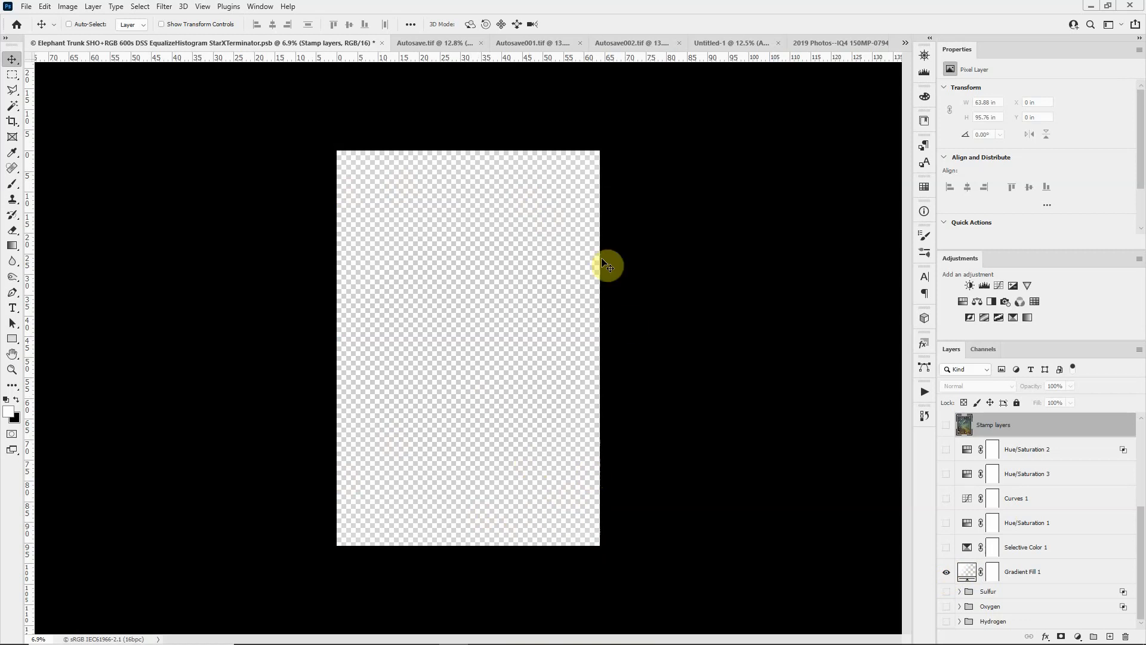
pyautogui.click(947, 573)
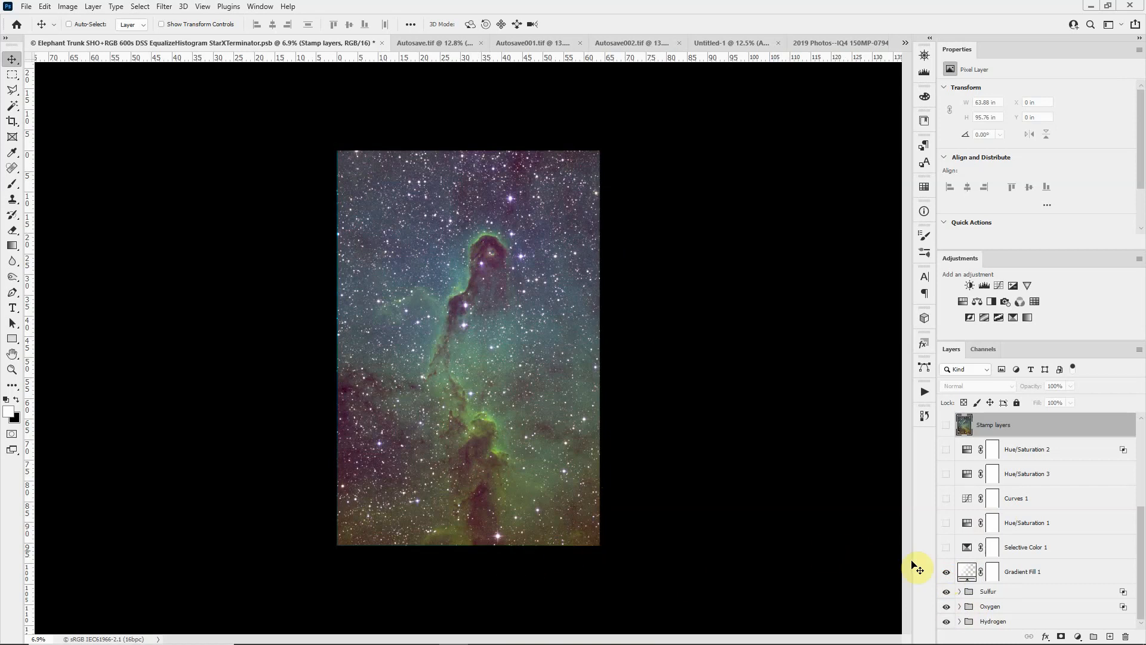
pyautogui.click(947, 574)
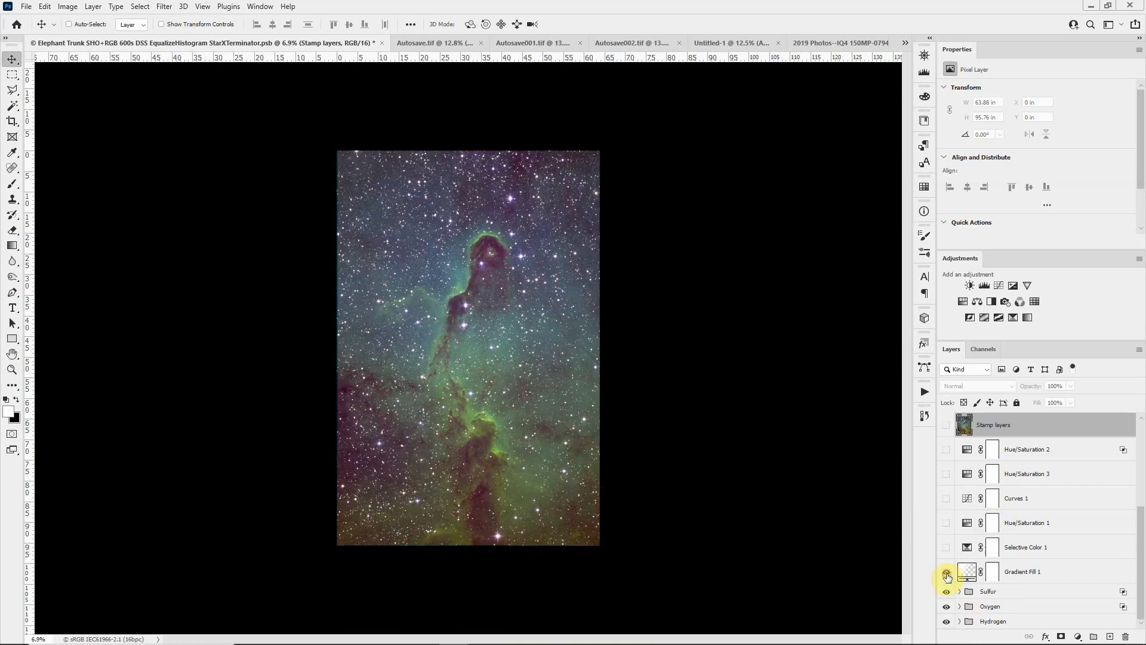
pyautogui.click(947, 574)
pyautogui.click(947, 574)
pyautogui.click(947, 574)
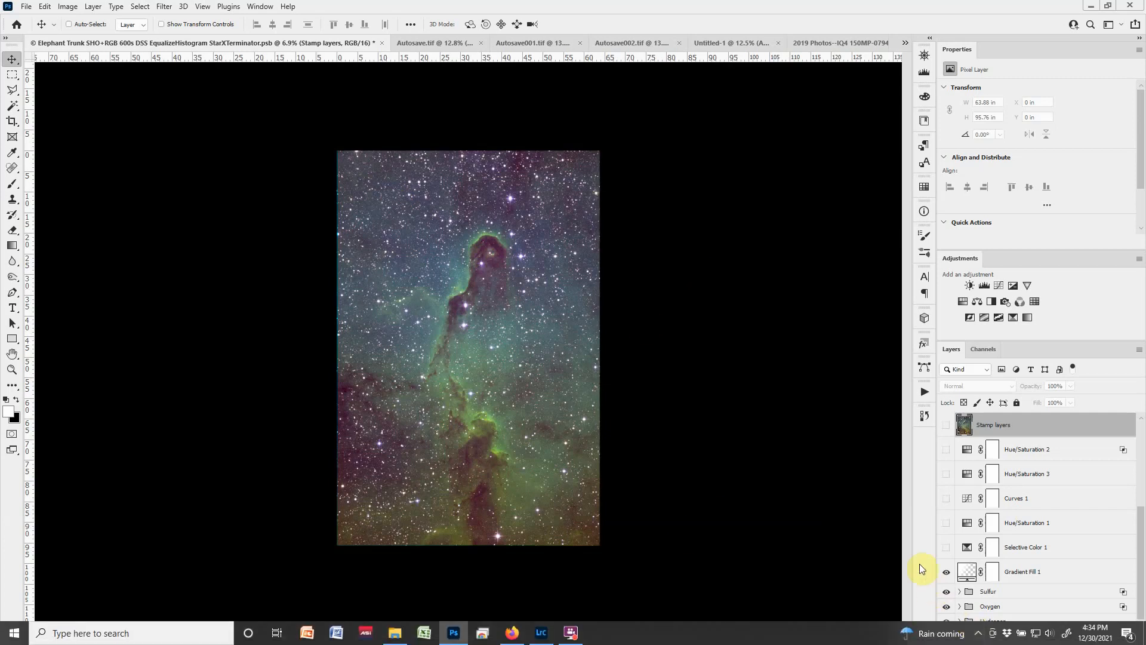
# Step: Show the Selective Color 1, Hue/Saturation 1, Curves 1, Hue/Saturation 3 and Hue/Saturation 2 adjustment layers one after another
pyautogui.click(948, 549)
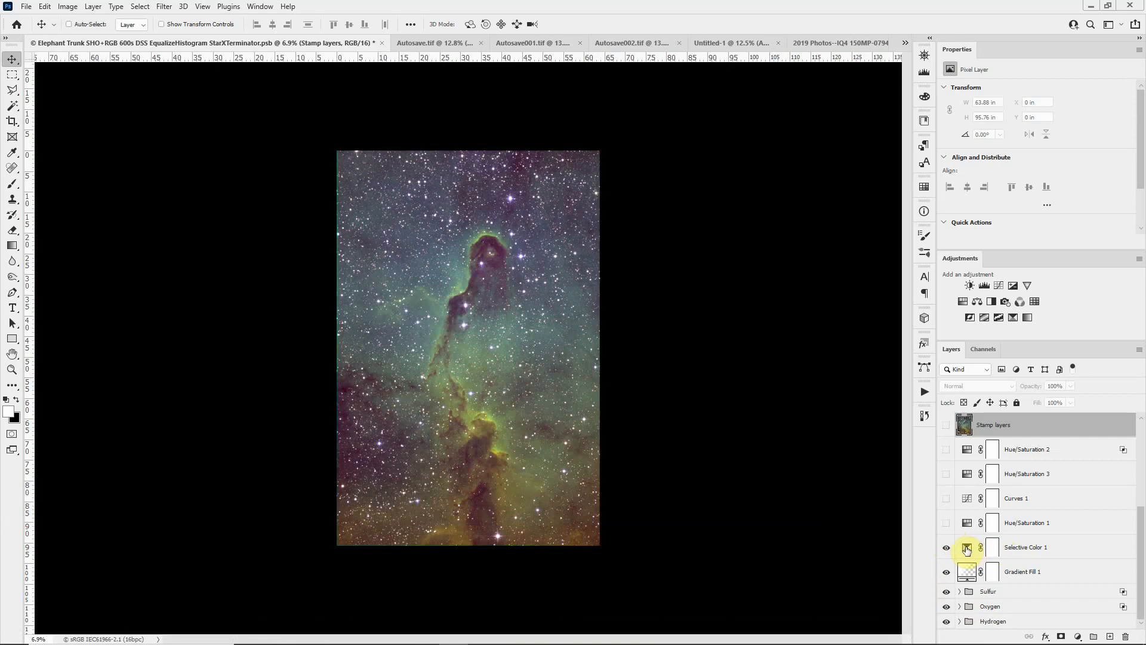
pyautogui.click(948, 528)
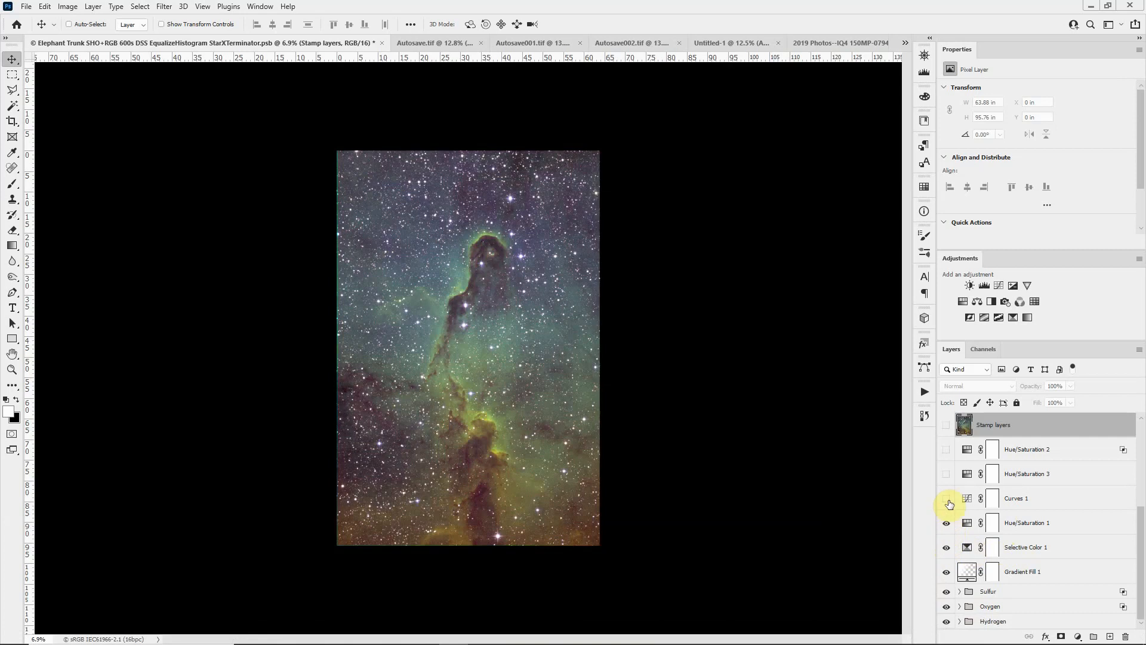
pyautogui.click(949, 502)
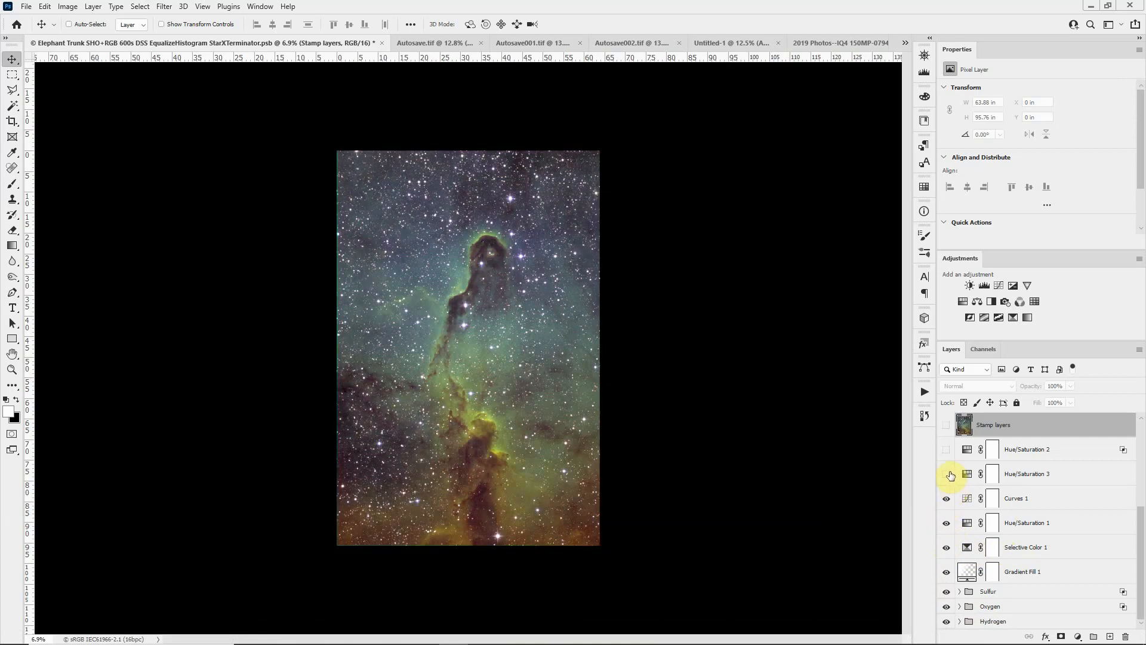
pyautogui.click(949, 475)
pyautogui.click(948, 450)
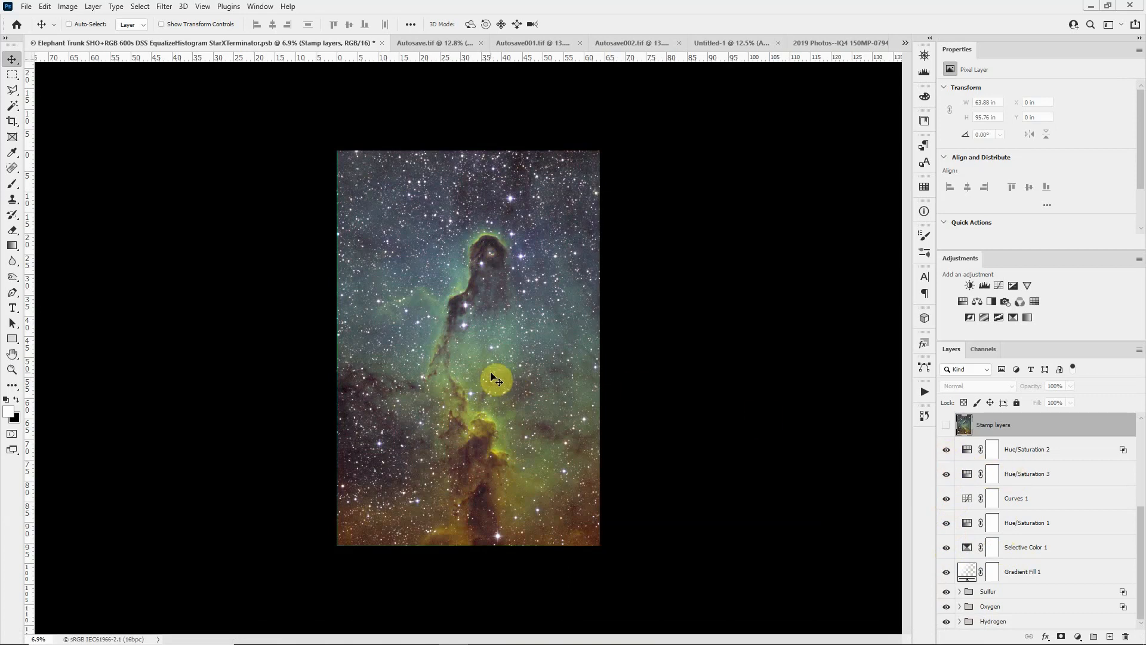
# Step: Show the Stamp layers layer above Hue/Saturation 2, select it, and show the StarXTerminator layer
pyautogui.scroll(2, 502, 407)
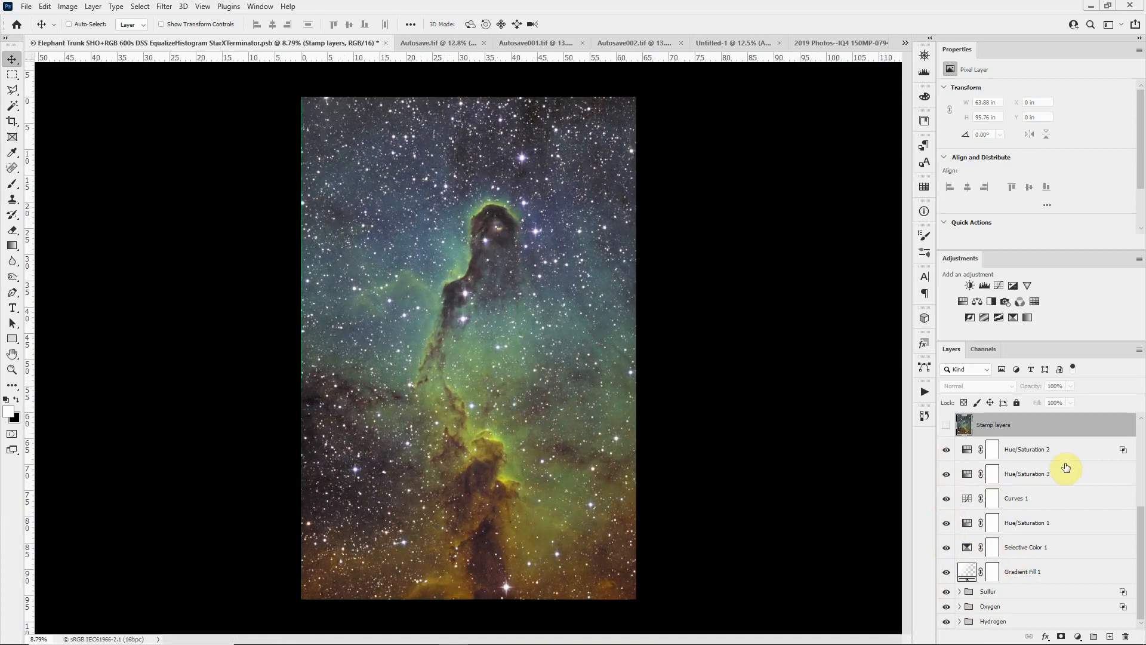
pyautogui.scroll(2, 1042, 490)
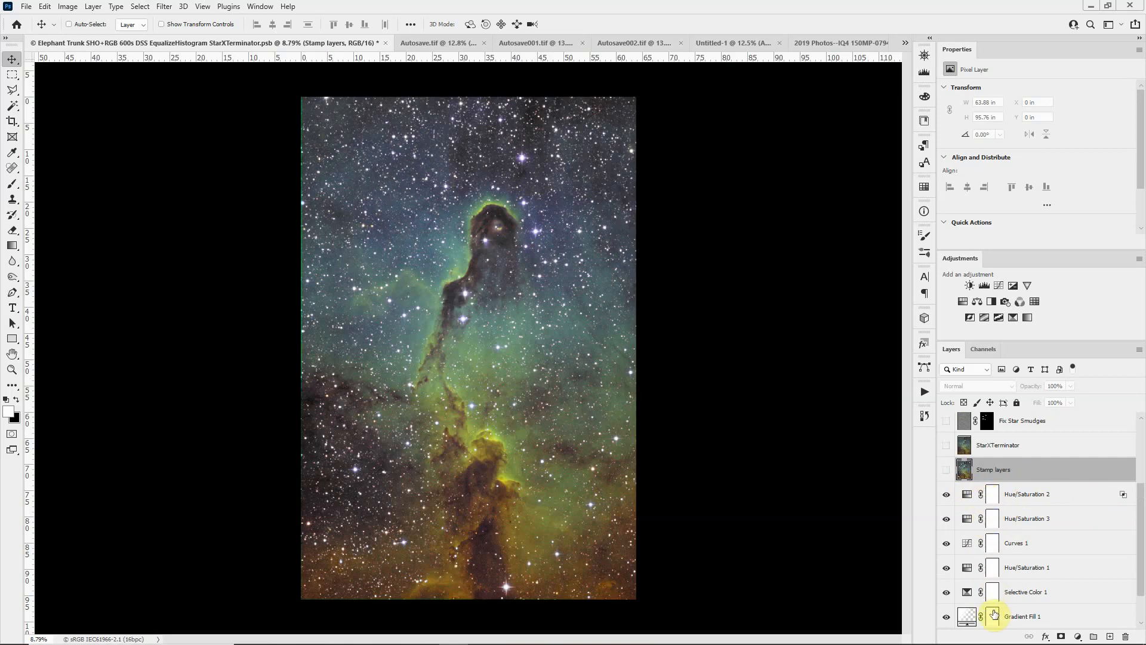
pyautogui.click(1043, 496)
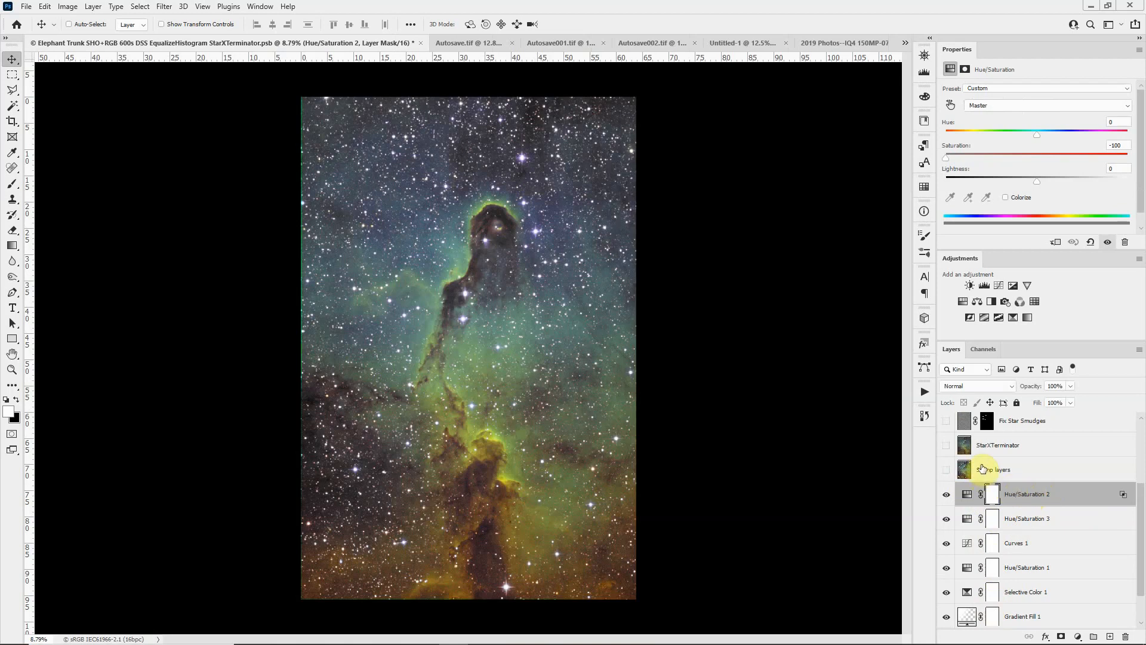
pyautogui.click(948, 471)
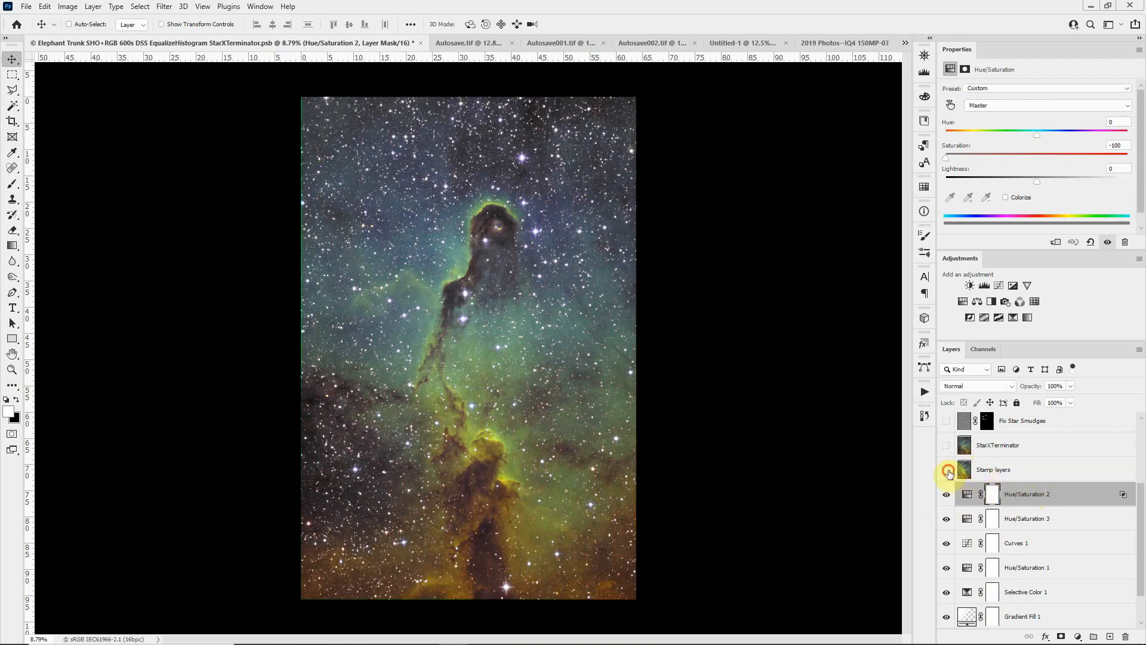
pyautogui.click(979, 469)
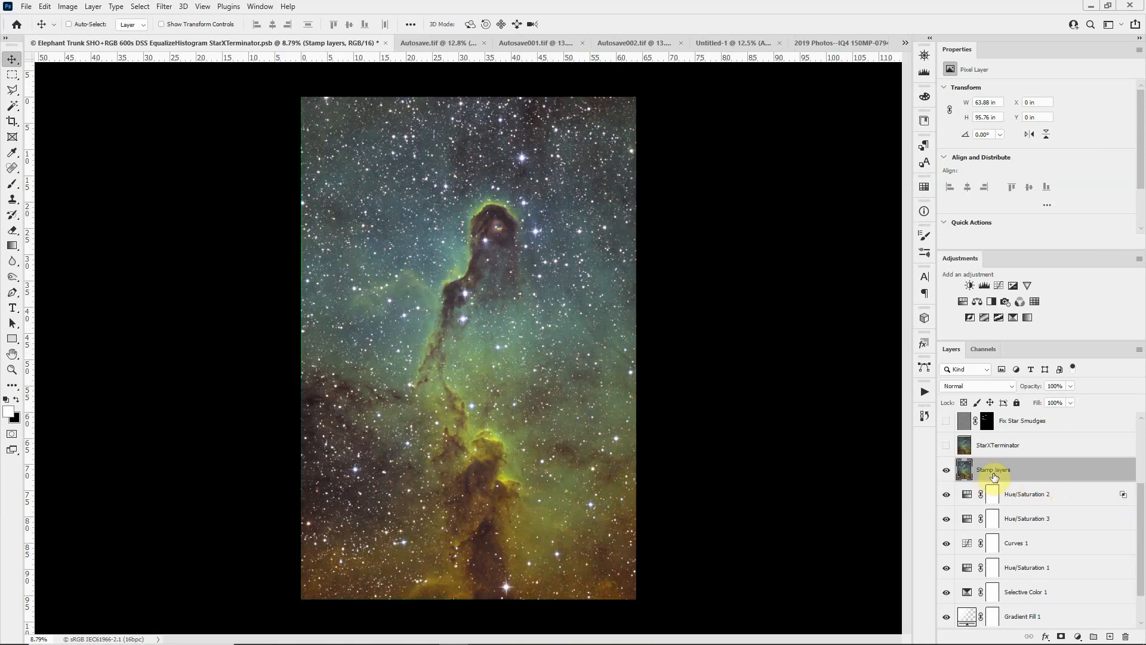
pyautogui.click(946, 445)
pyautogui.keyDown('alt'); pyautogui.scroll(1, 469, 352); pyautogui.keyUp('alt')
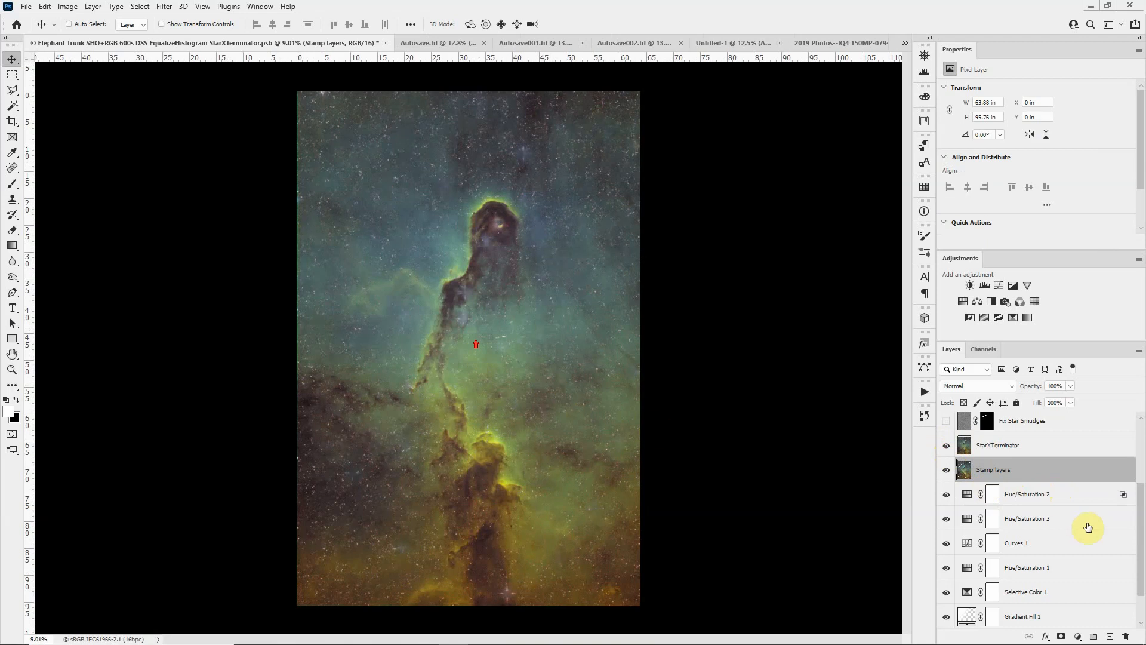
# Step: Show the Curves 2, Selective Color 2, Color Balance 1 and Hue/Saturation 4 adjustment layers, leaving Fix Star Smudges and Stars hidden
pyautogui.scroll(4, 1094, 524)
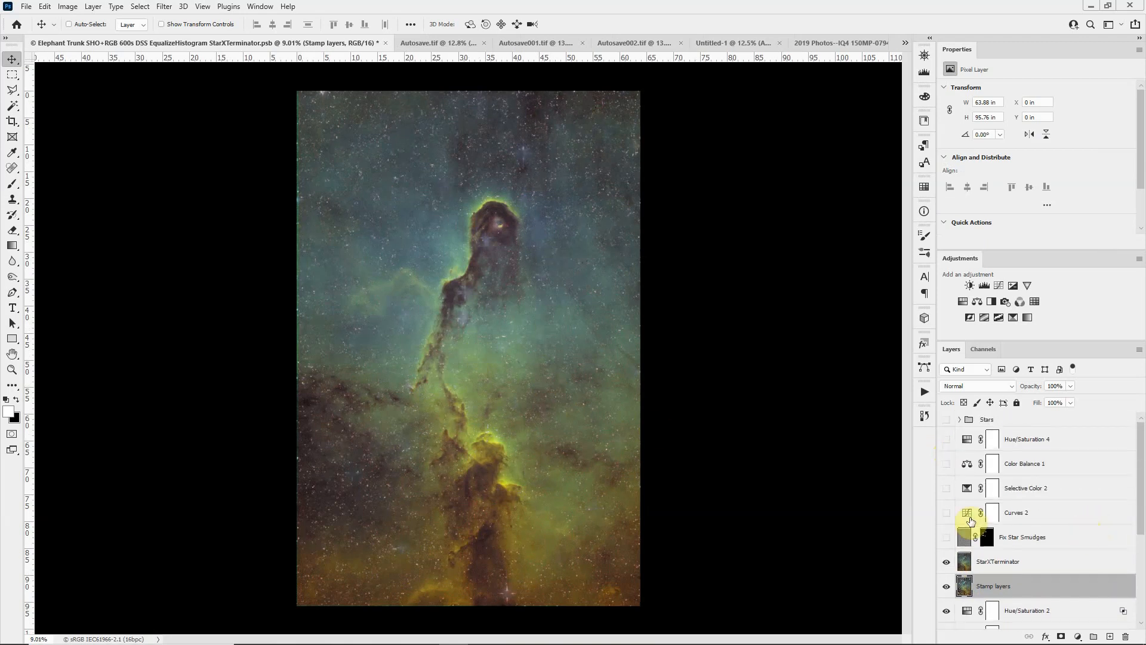
pyautogui.click(947, 513)
pyautogui.moveTo(951, 493); pyautogui.dragTo(946, 440)
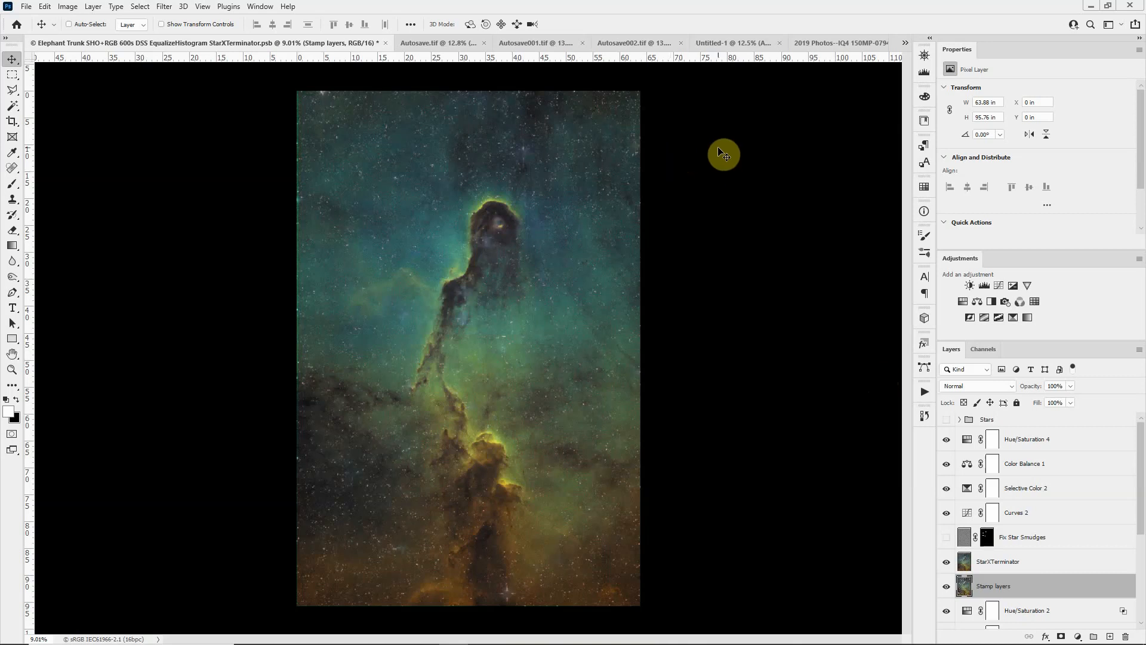
# Step: Look through the Autosave files in the Elephant Trunk 2021-12-05 folder in File Explorer, and return to Photoshop
pyautogui.moveTo(553, 2); pyautogui.dragTo(552, 97)
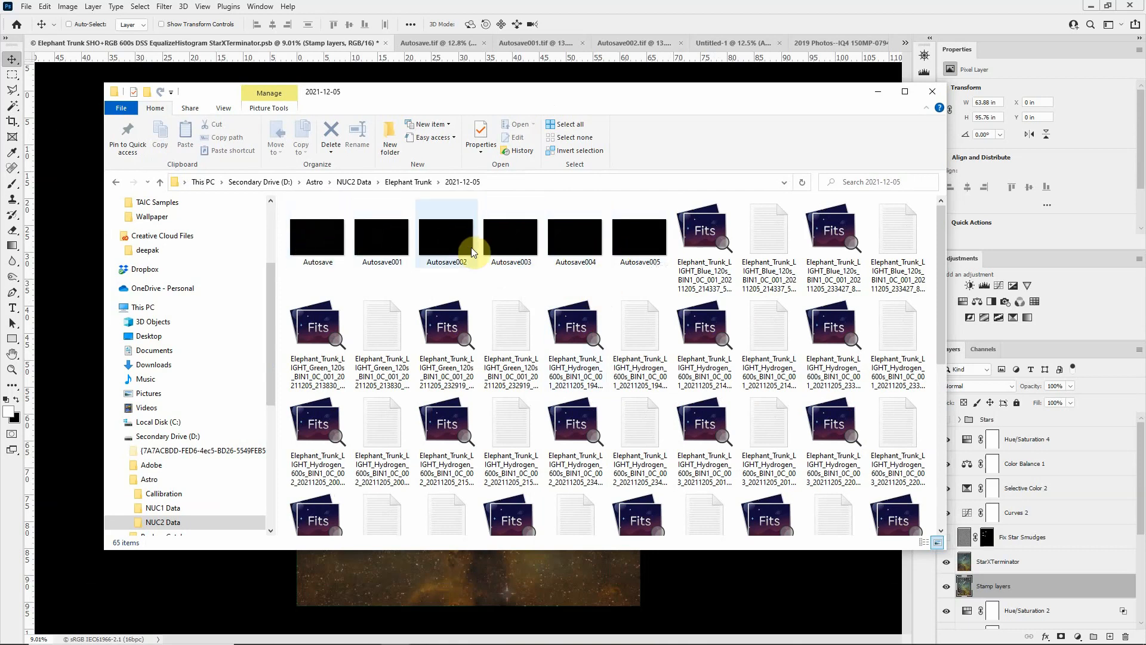
pyautogui.moveTo(468, 253)
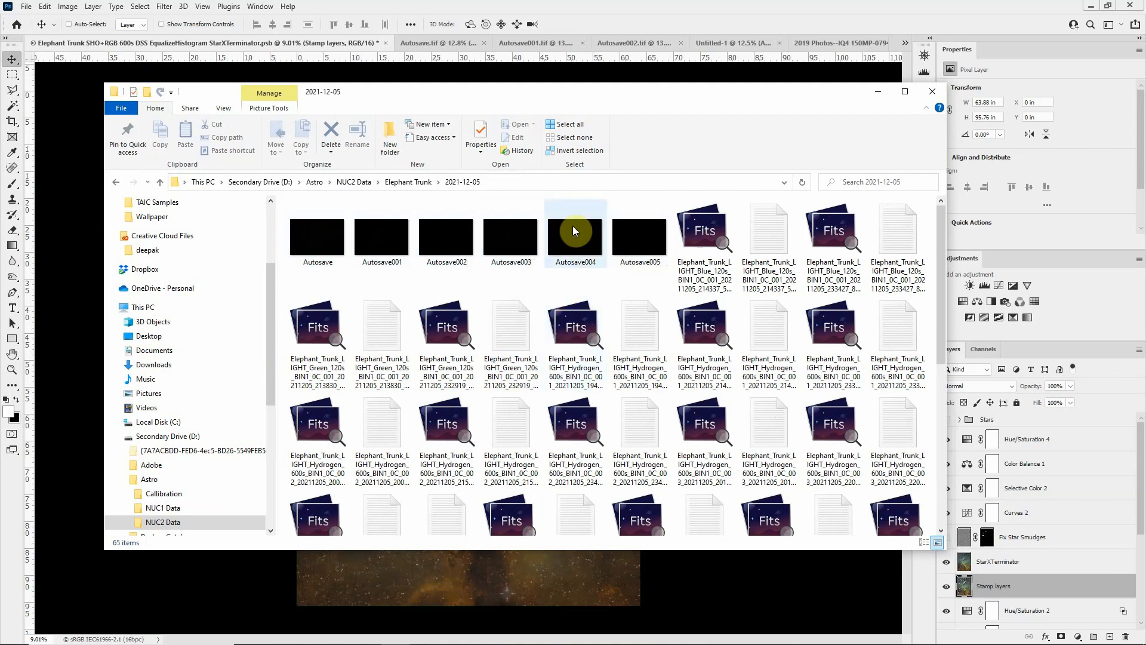
pyautogui.moveTo(596, 95); pyautogui.dragTo(0, 72)
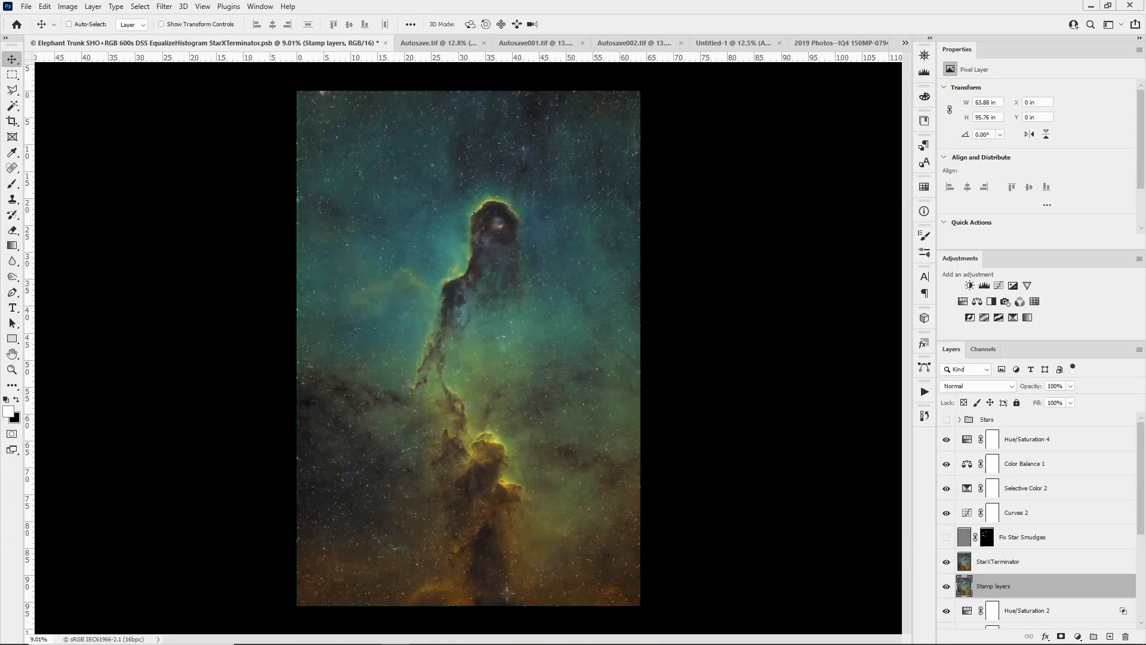
pyautogui.click(27, 7)
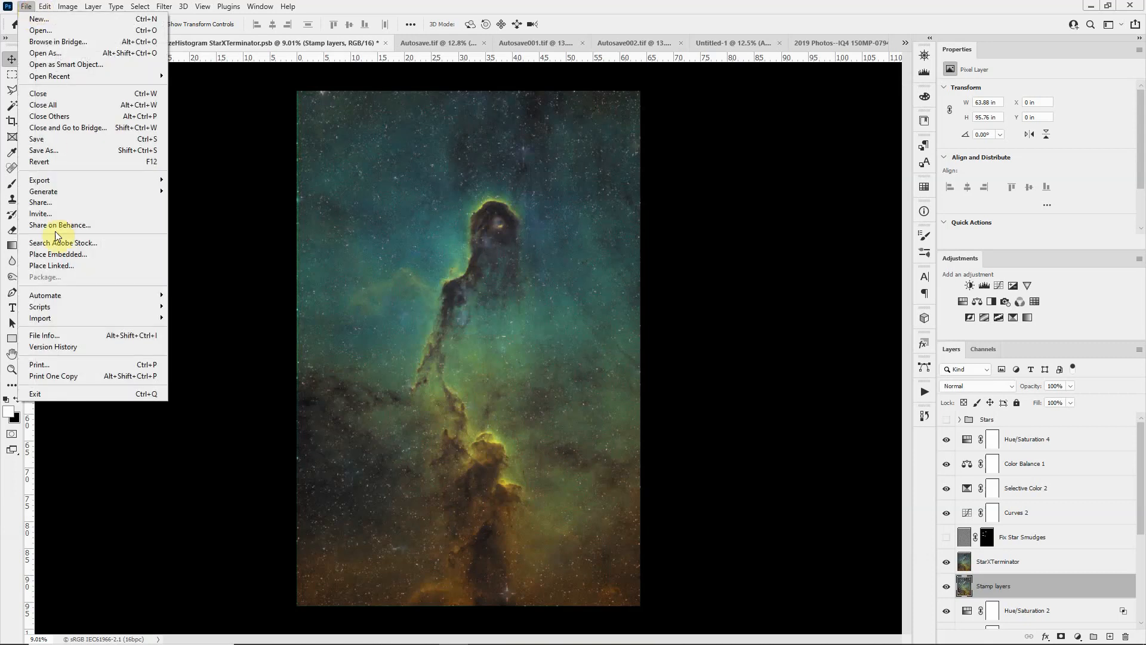
pyautogui.moveTo(59, 309)
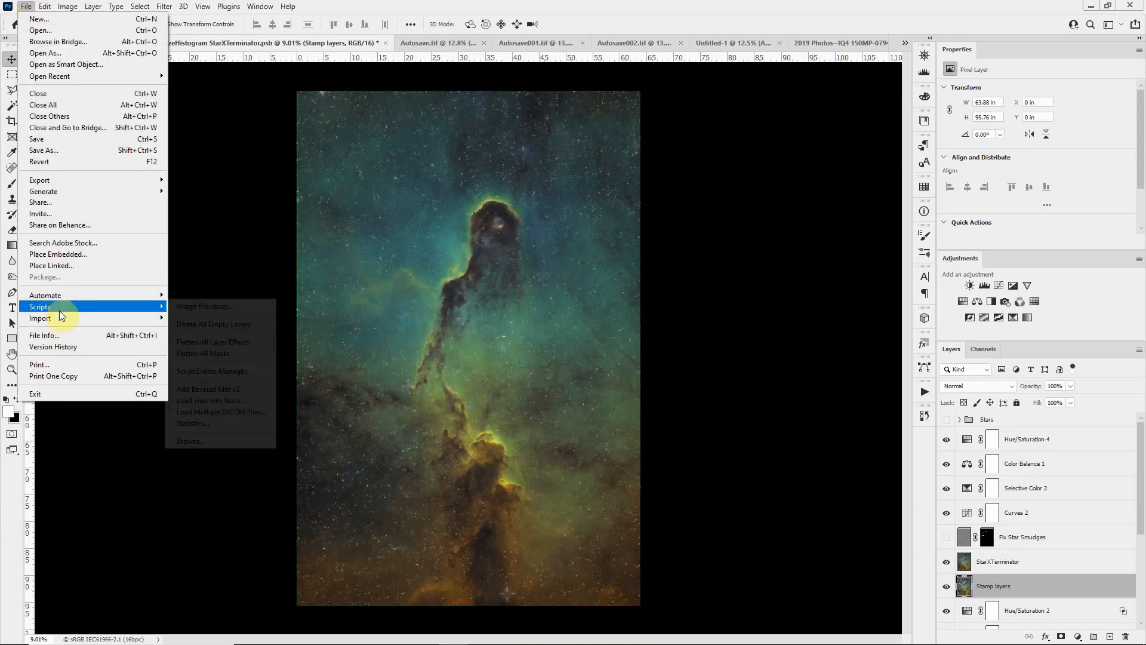
pyautogui.click(206, 401)
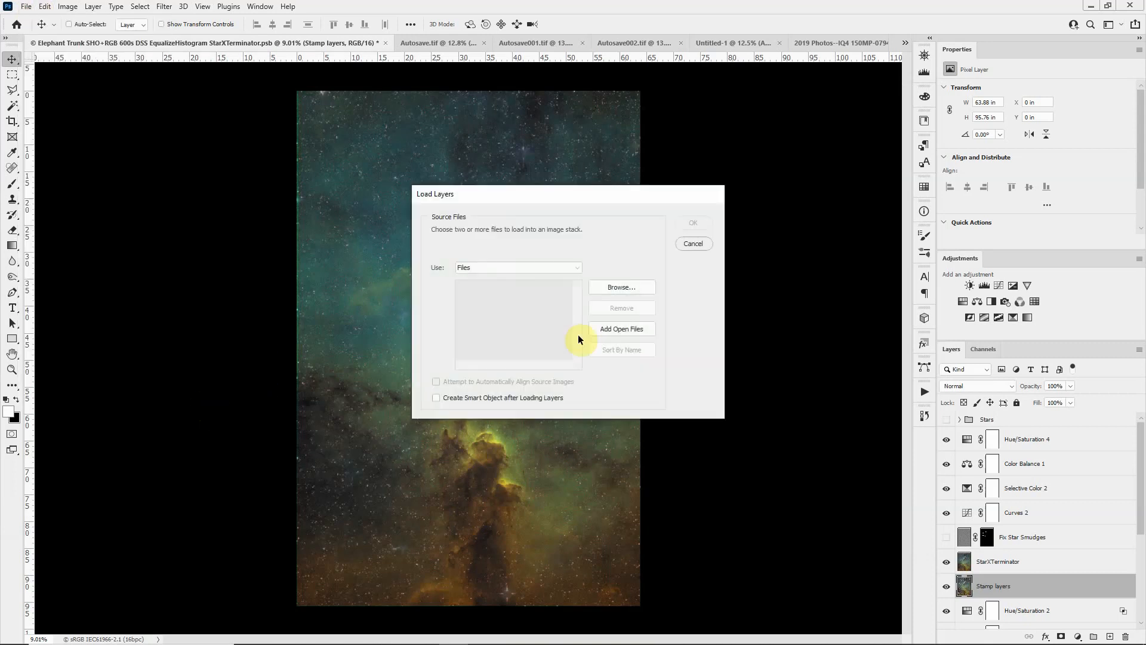
pyautogui.click(631, 288)
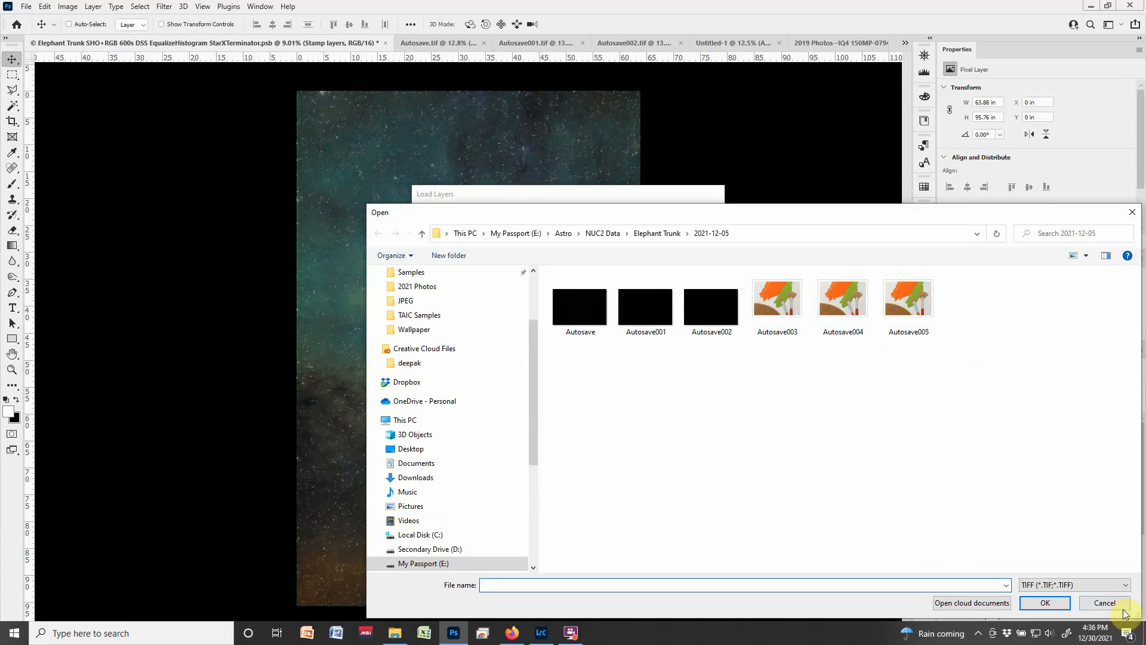
pyautogui.click(1104, 603)
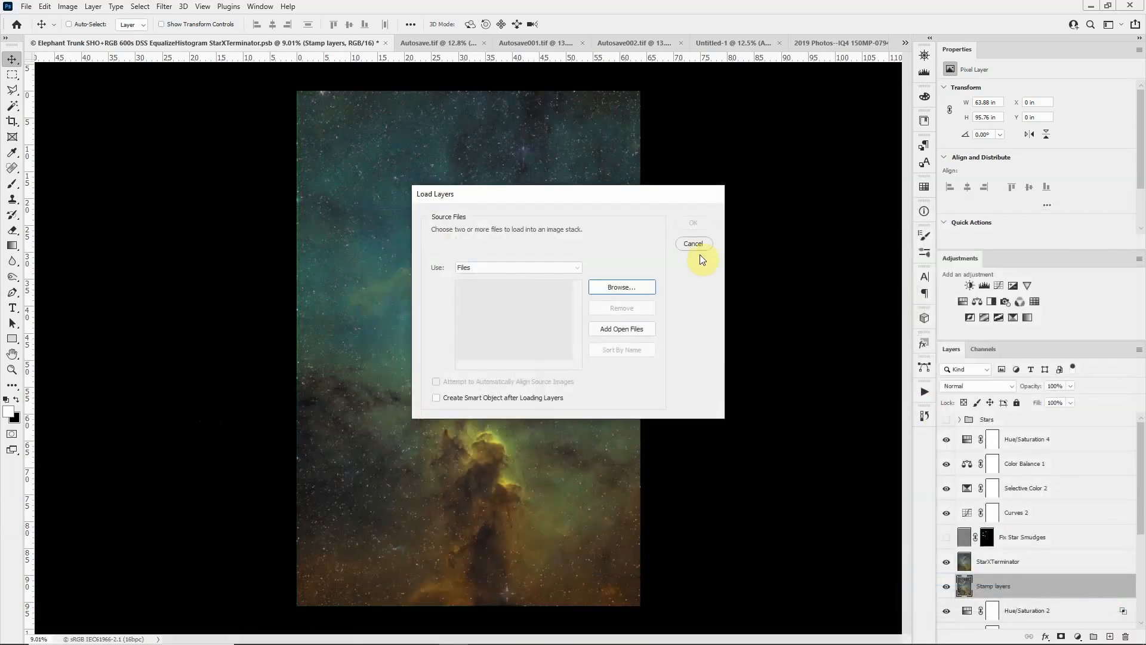
pyautogui.click(699, 246)
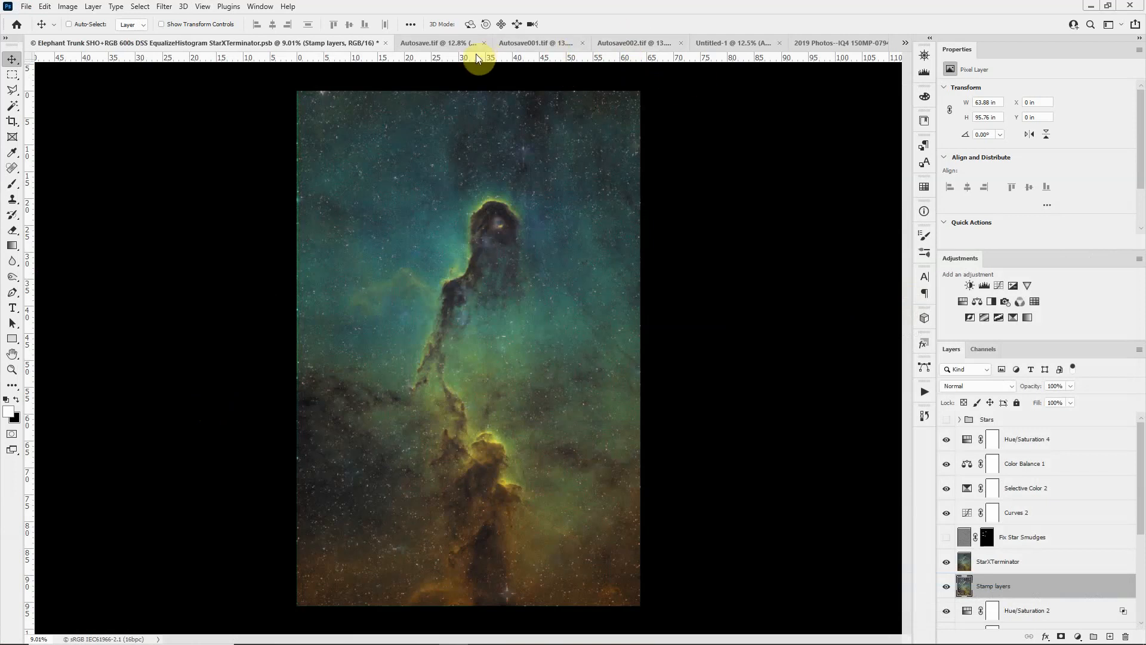
# Step: Switch to the Untitled-1 document and go through its three Autosave layers, leaving Autosave005.tif selected
pyautogui.click(639, 41)
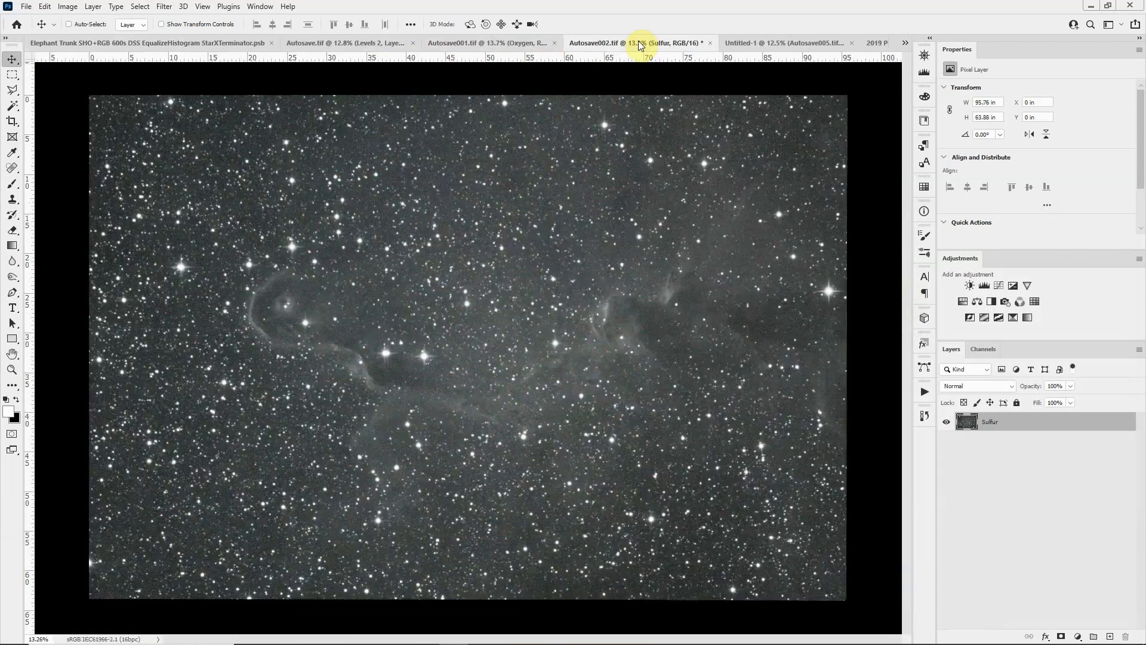
pyautogui.click(743, 42)
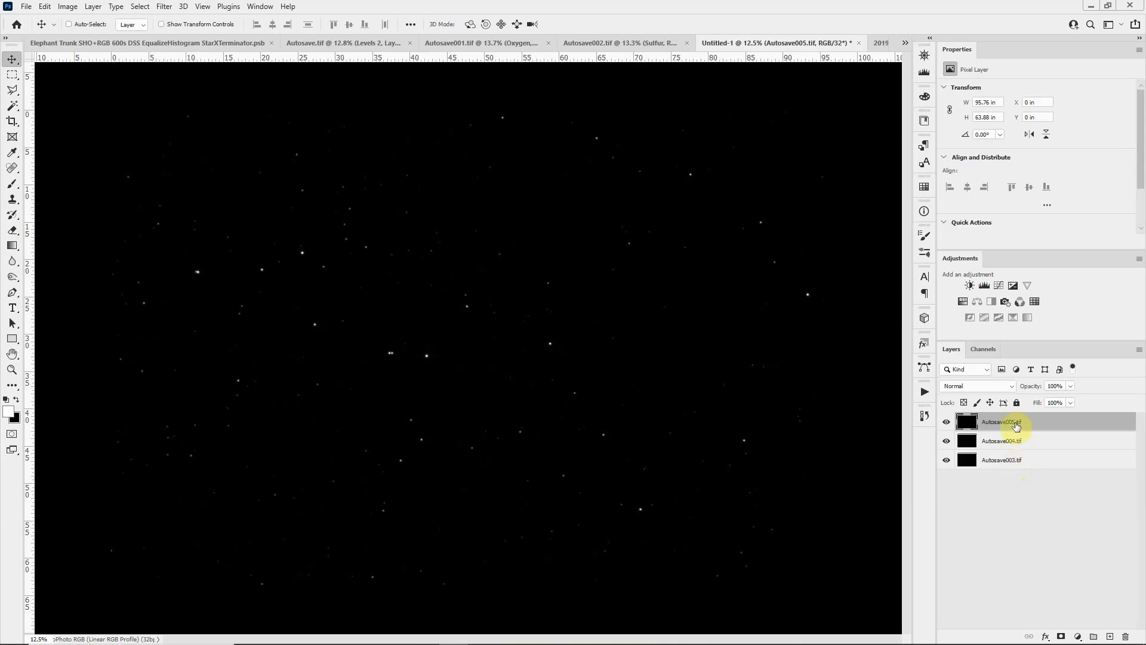
pyautogui.click(1040, 464)
pyautogui.click(1038, 444)
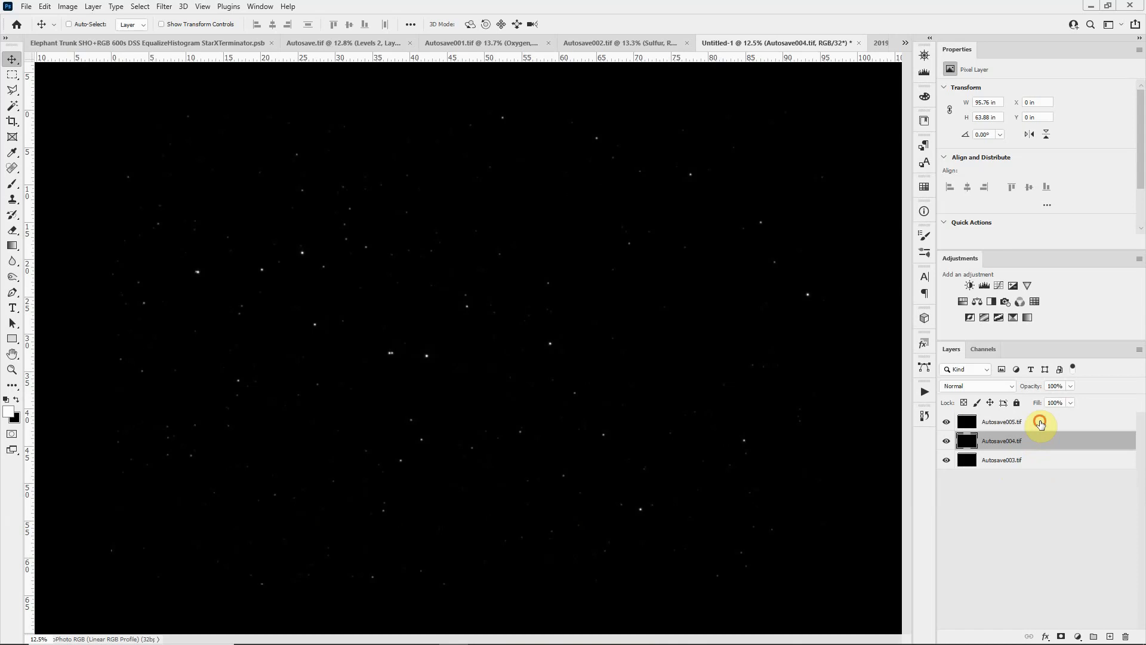
pyautogui.click(1040, 421)
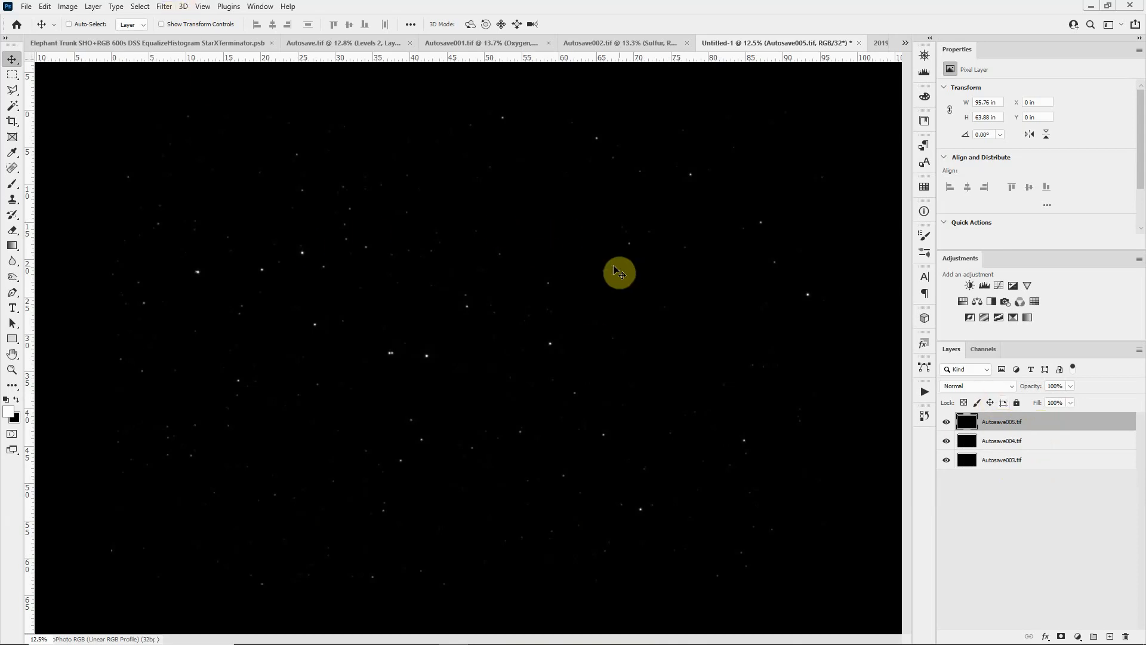
# Step: Convert the Untitled-1 document to 16 bits per channel without merging its layers
pyautogui.click(67, 7)
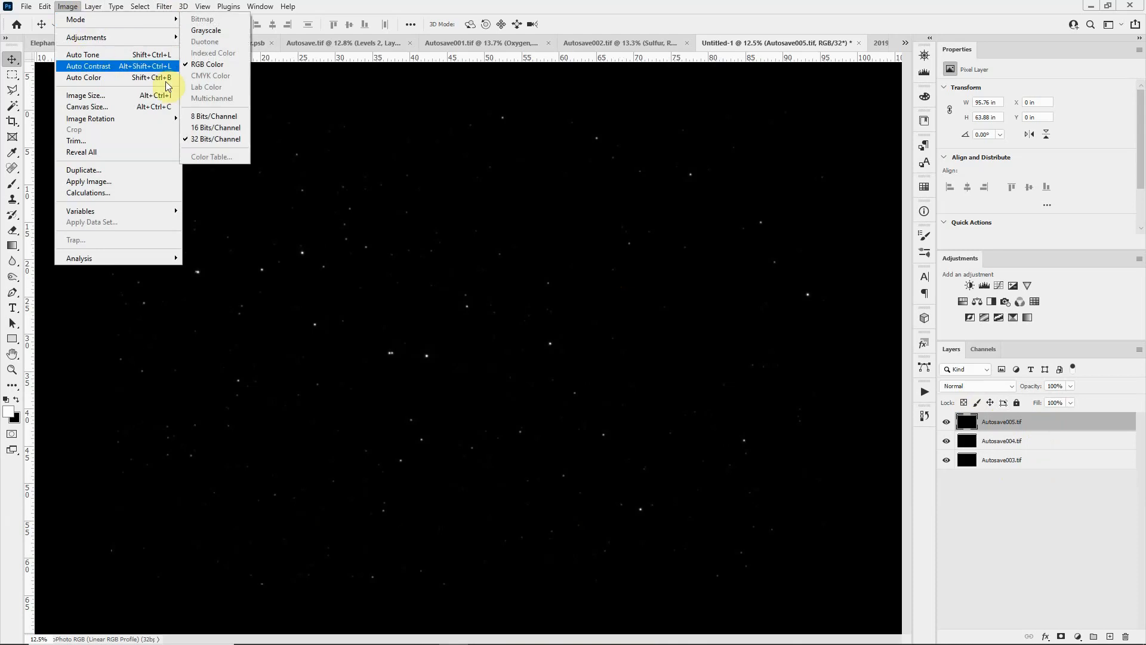
pyautogui.click(206, 128)
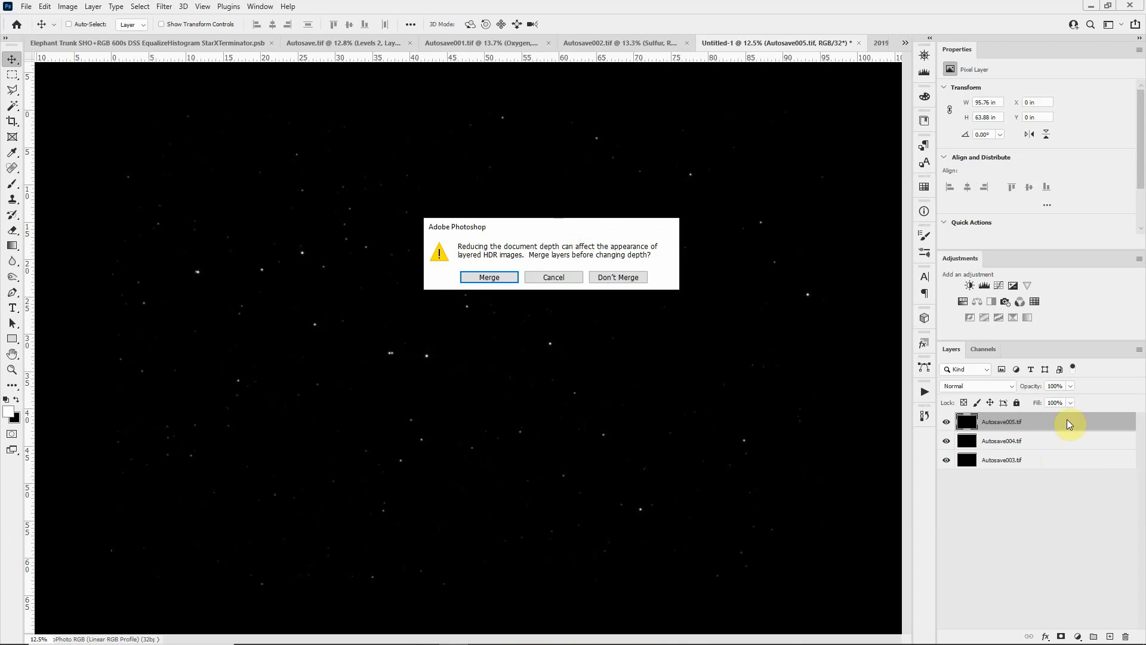
pyautogui.click(634, 277)
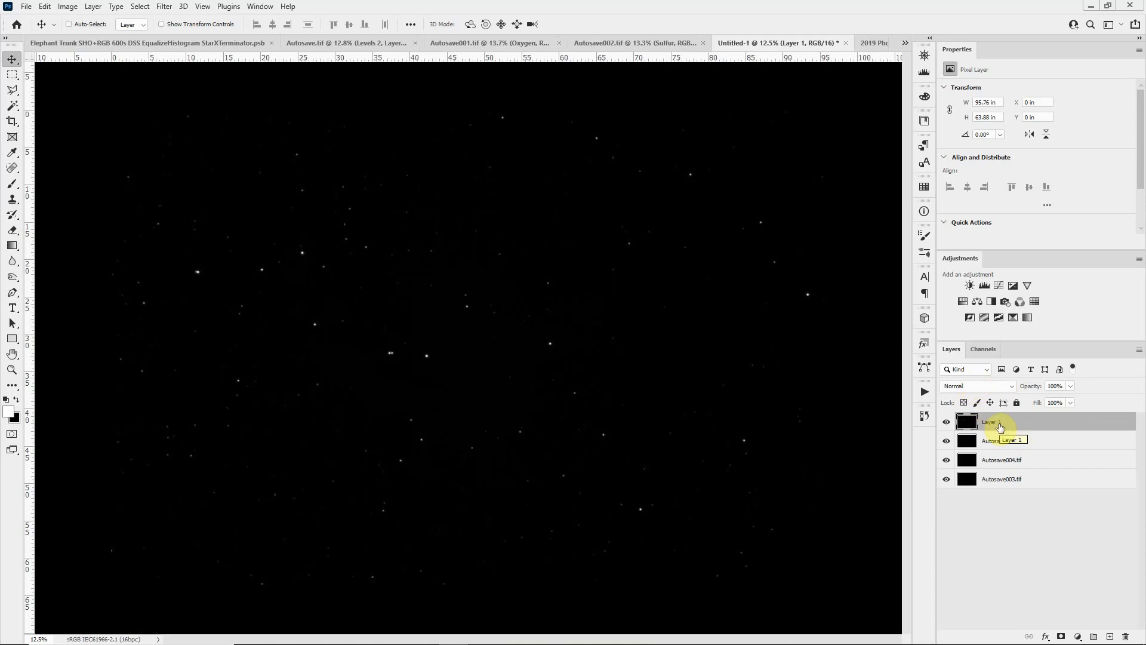
# Step: Duplicate Layer 1 and set the copy's blend mode to Divide
pyautogui.hotkey('ctrl', 'j')
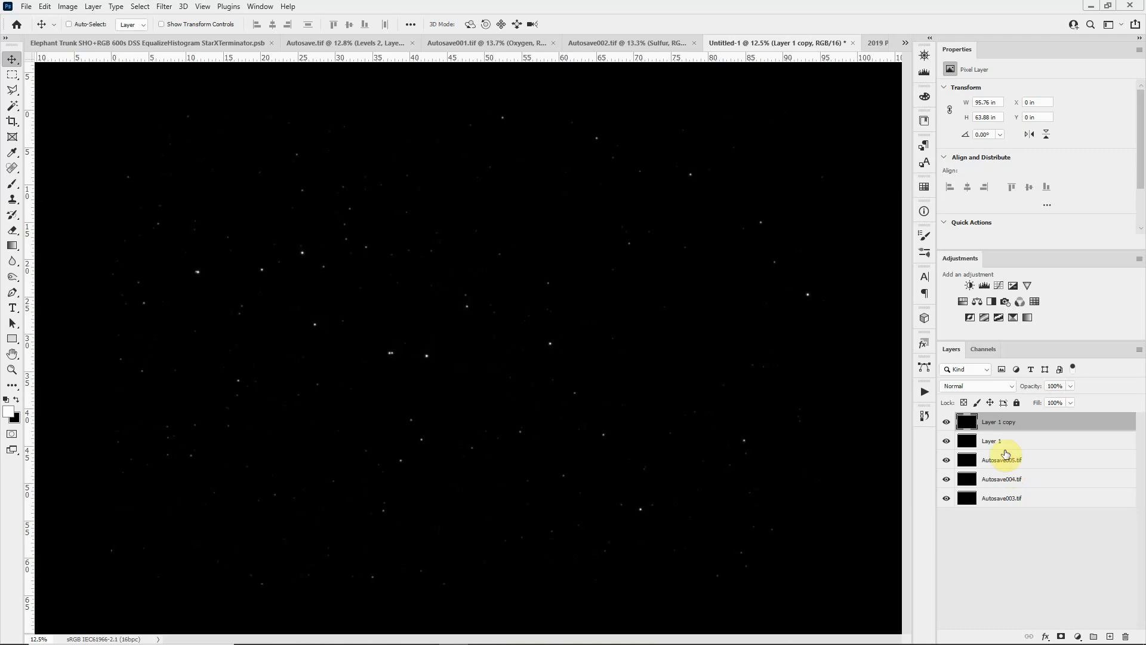
pyautogui.click(1009, 386)
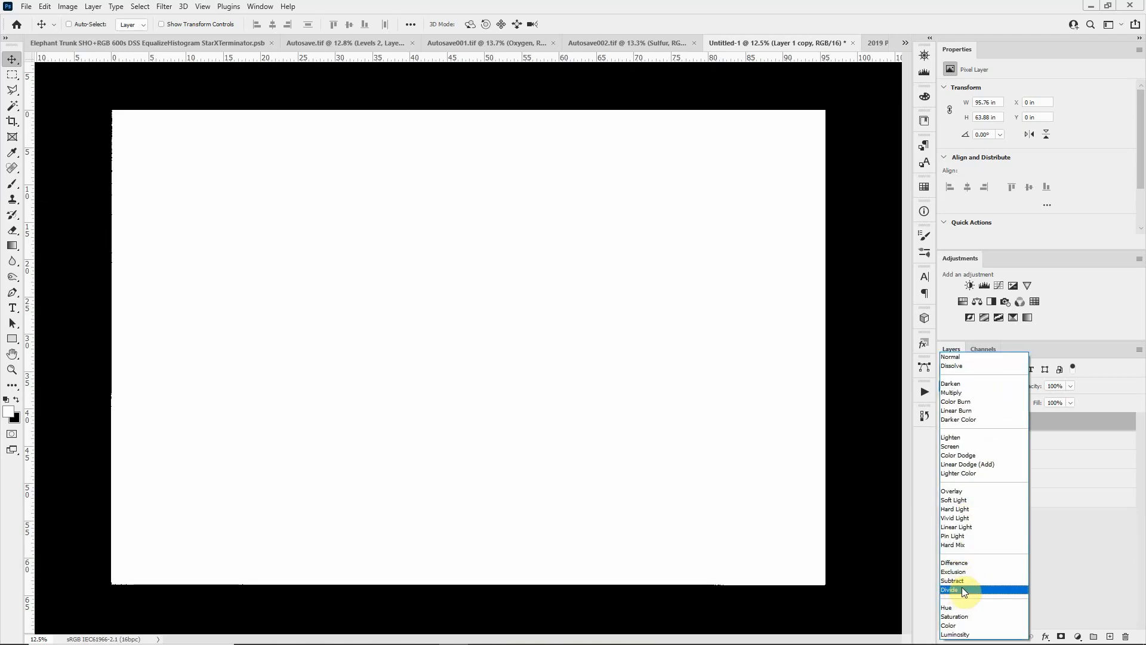
pyautogui.click(961, 586)
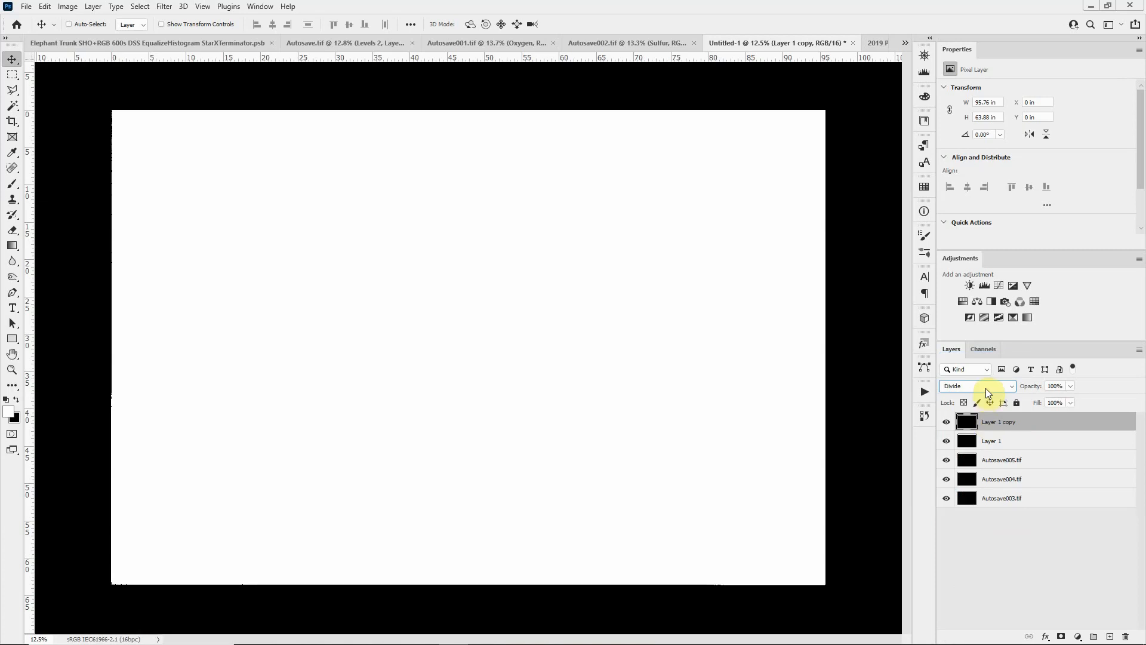
# Step: Put Layer 1 into its own group and set the group's blend mode to Multiply
pyautogui.click(1009, 443)
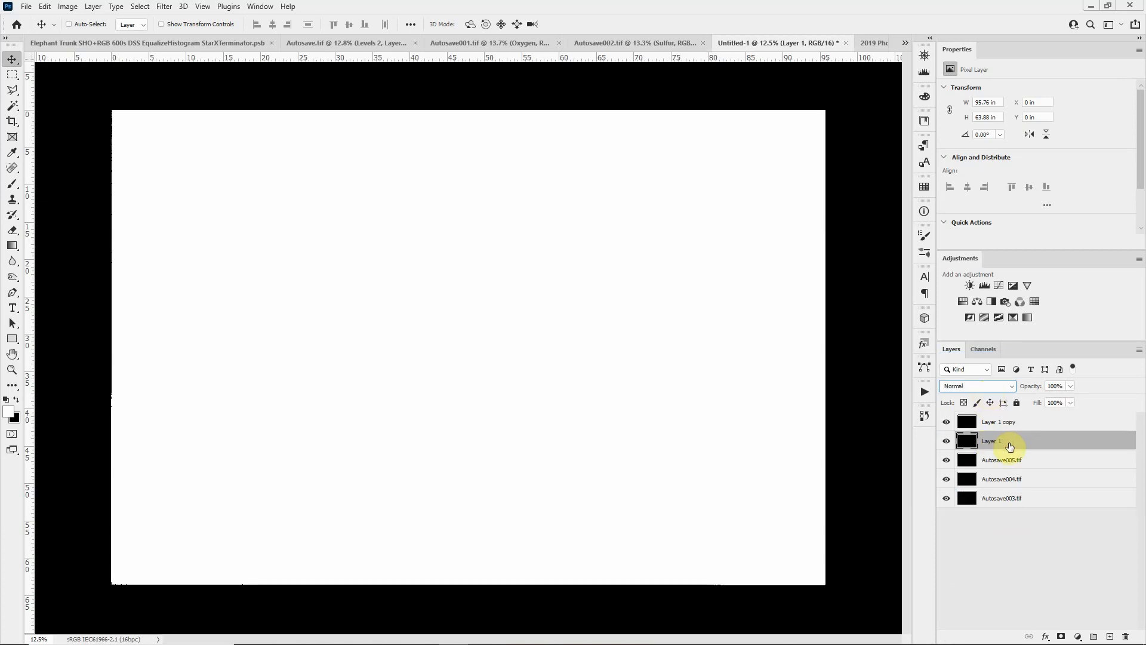
pyautogui.click(1010, 447)
pyautogui.hotkey('ctrl', 'g')
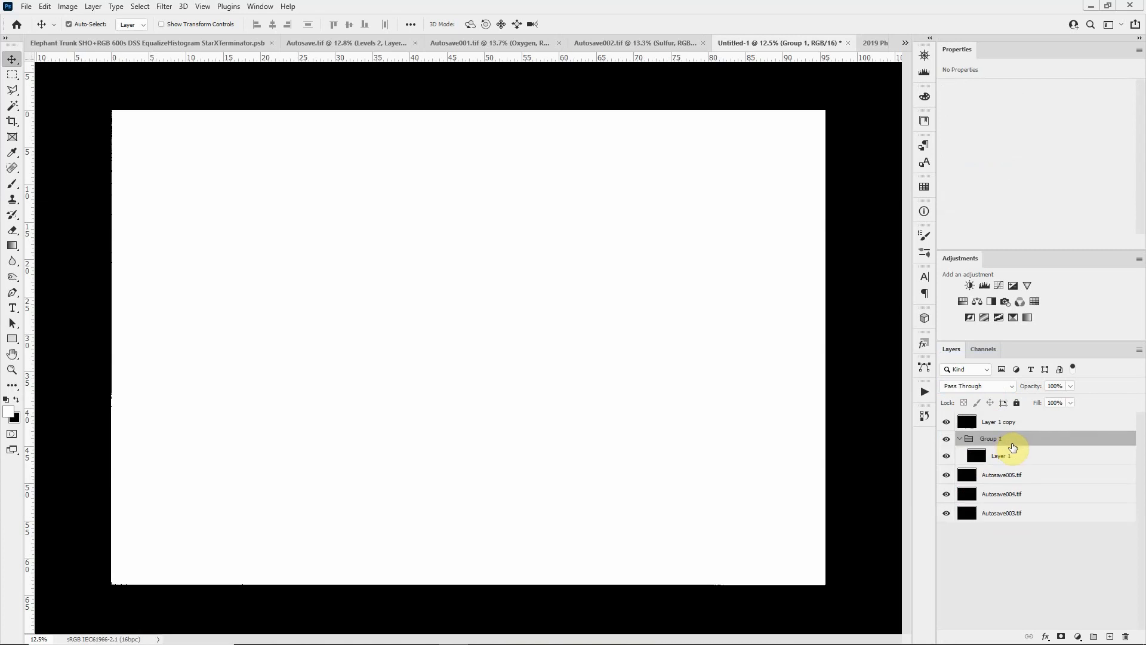
pyautogui.click(992, 387)
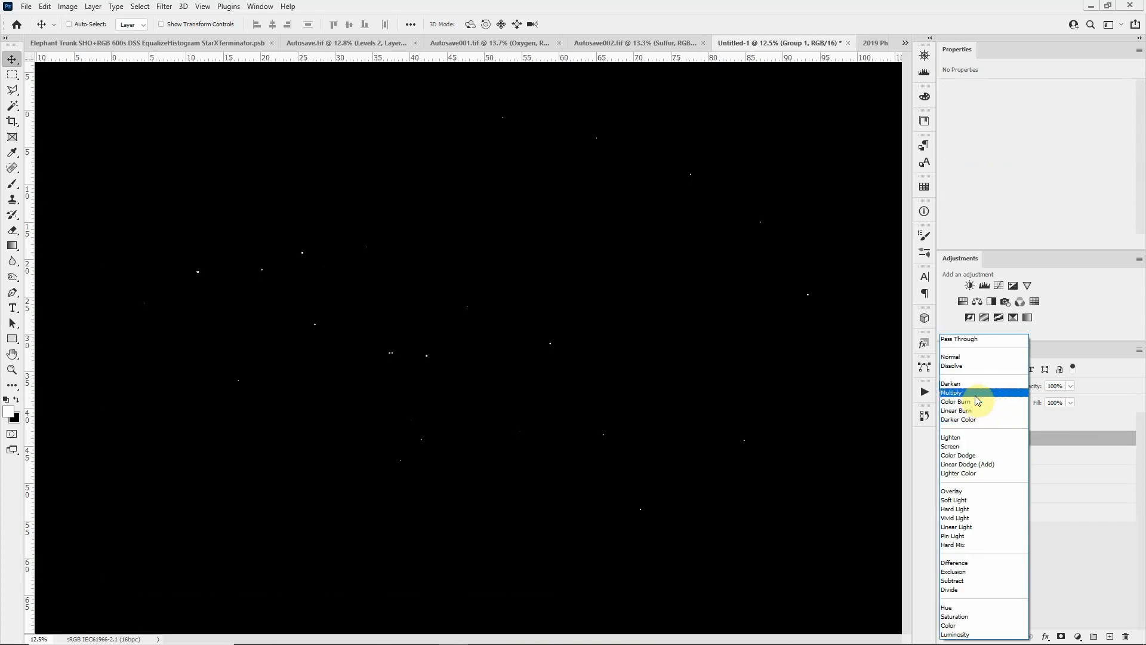
pyautogui.click(979, 393)
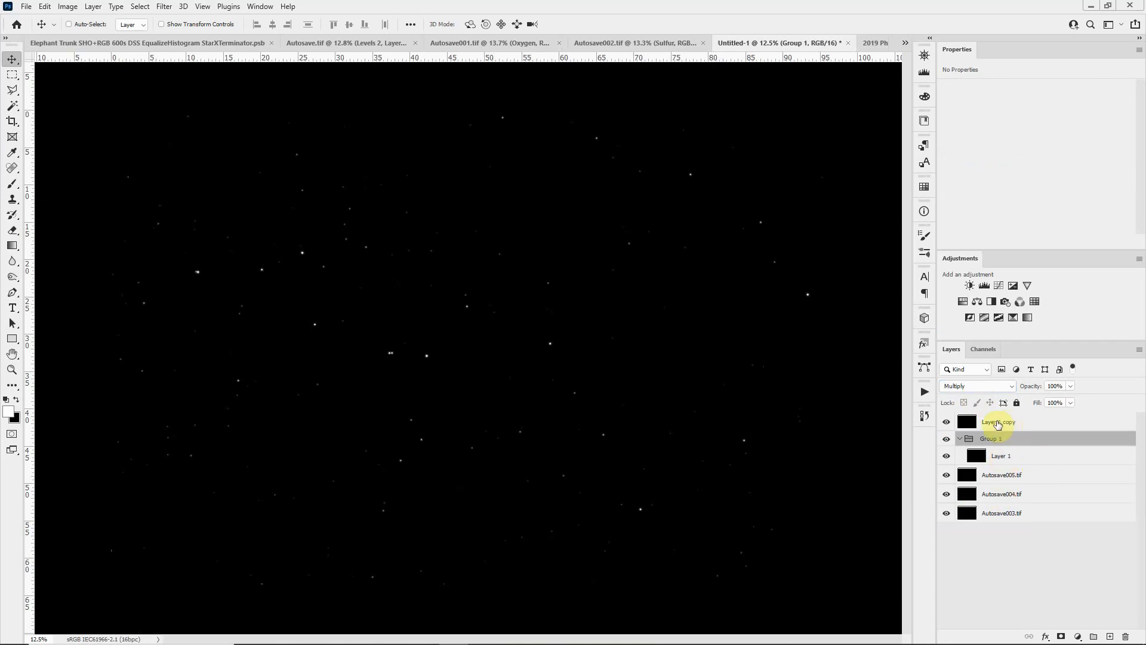
# Step: Add a Curves adjustment with the Arcsinh30 preset above Layer 1 inside Group 1 and duplicate it
pyautogui.click(1010, 456)
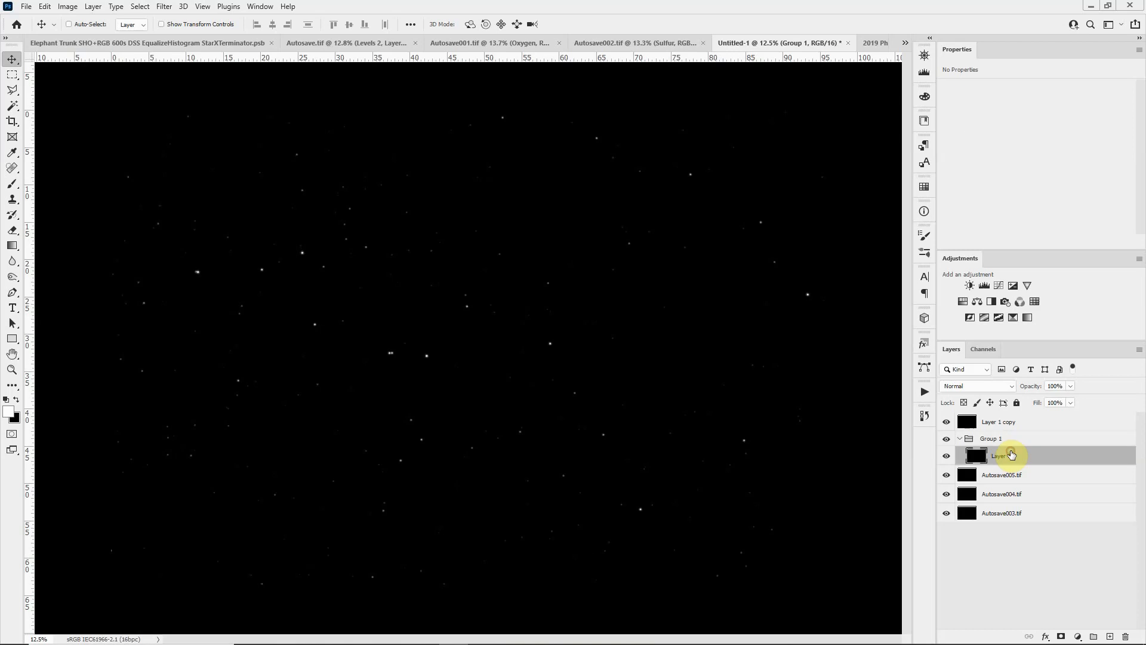
pyautogui.click(999, 285)
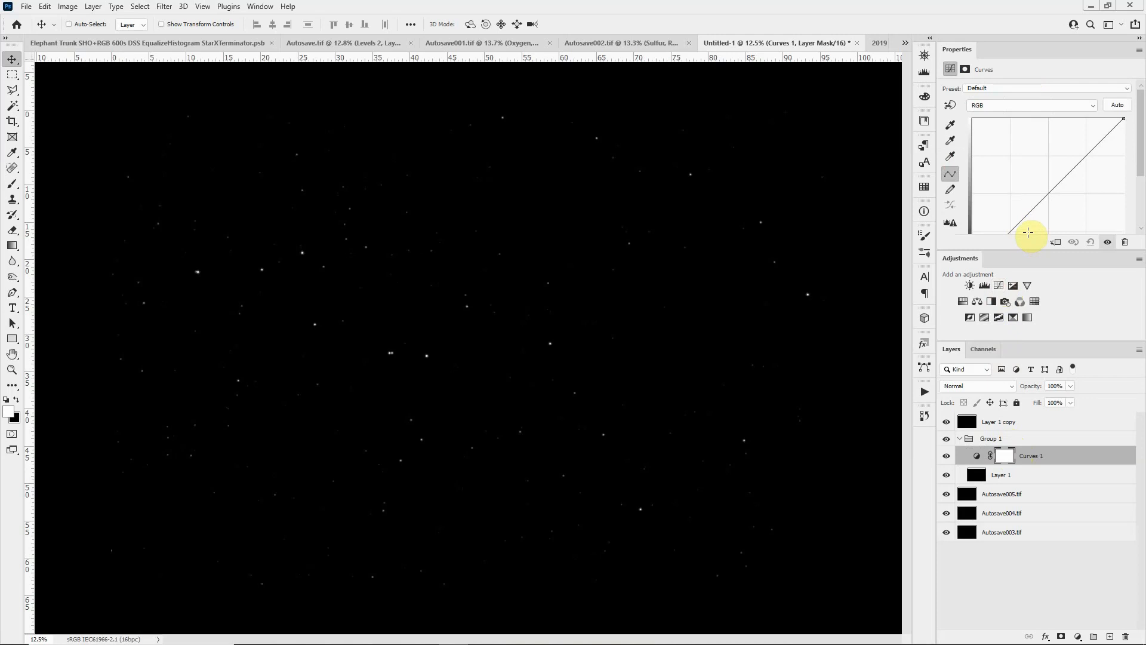
pyautogui.moveTo(1026, 250); pyautogui.dragTo(1032, 311)
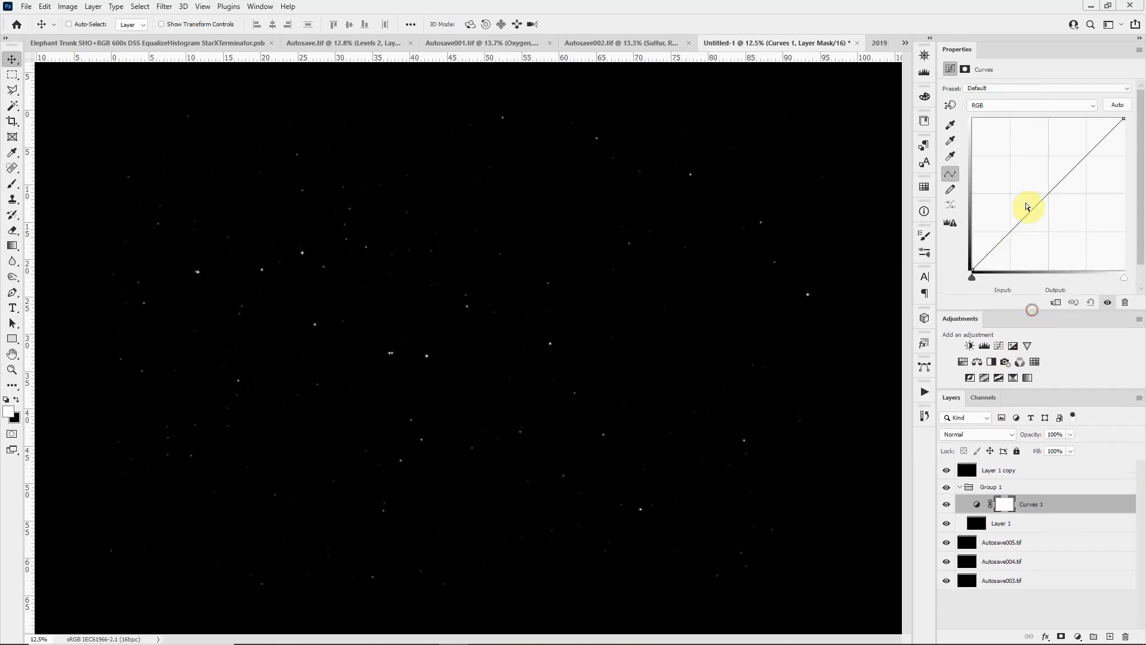
pyautogui.click(1008, 88)
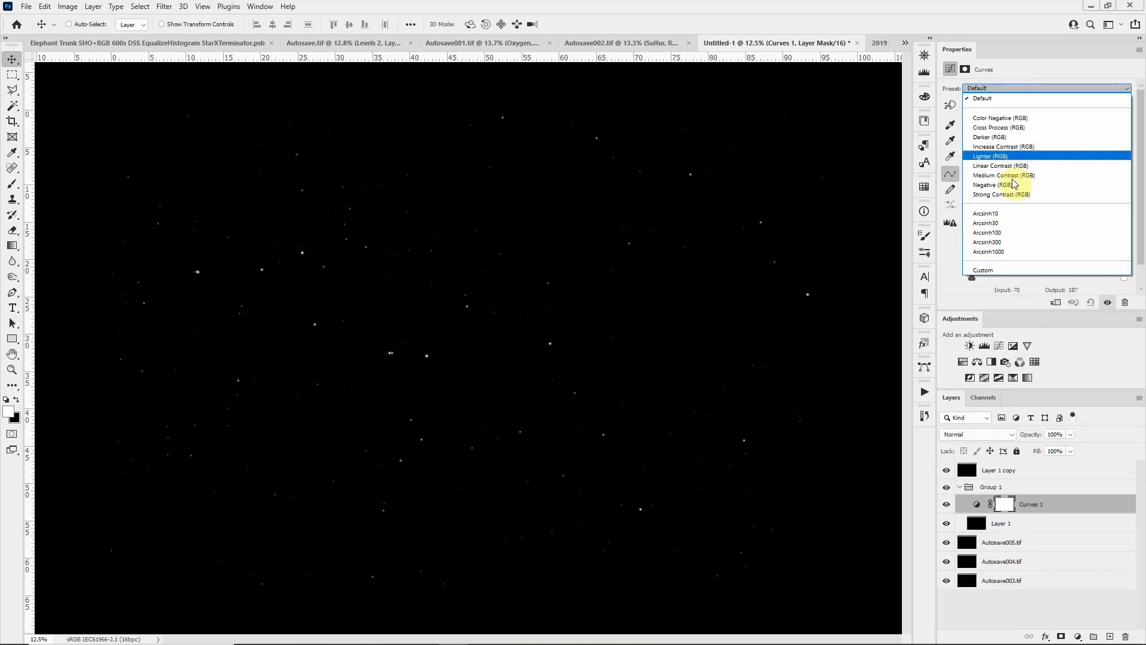
pyautogui.click(1003, 224)
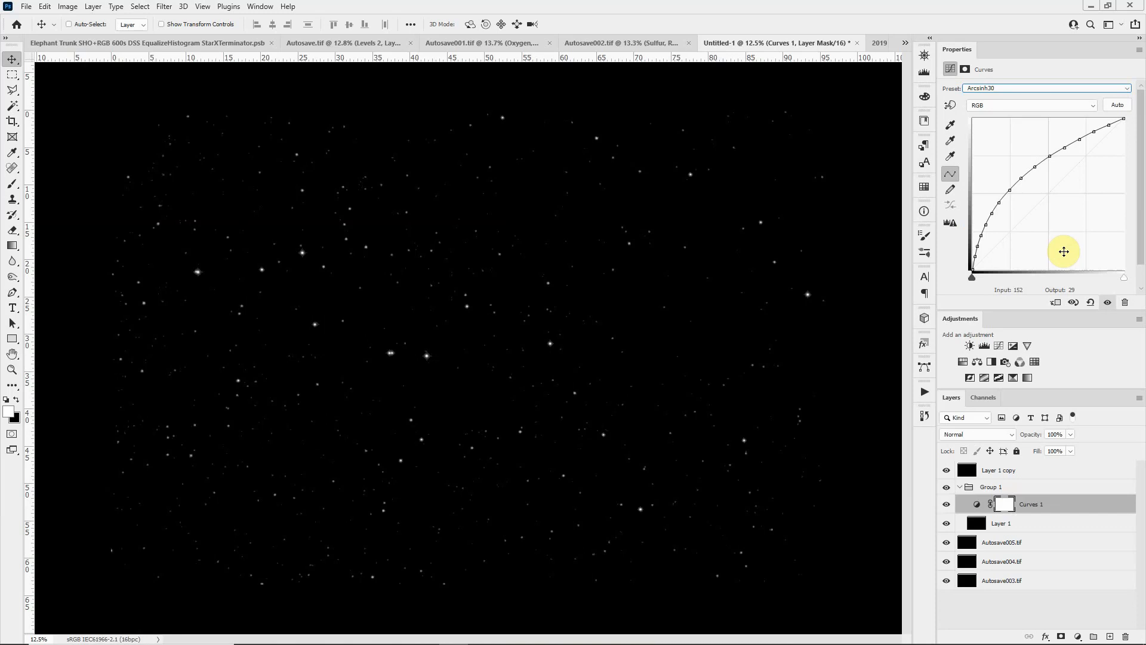
pyautogui.hotkey('ctrl', 'j')
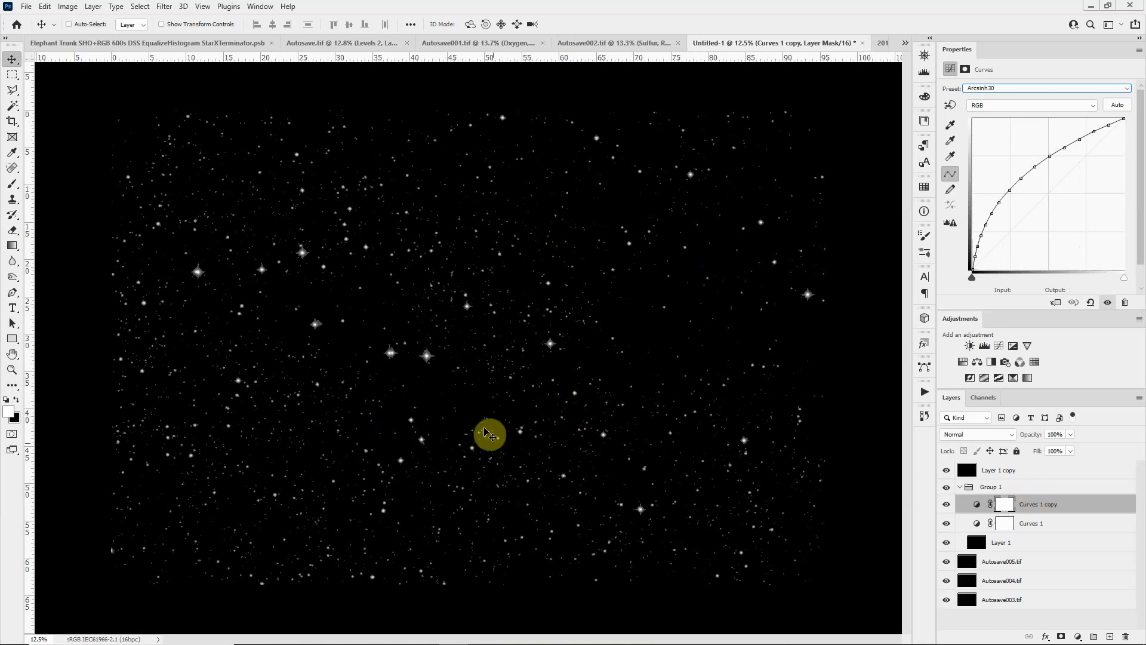
# Step: Restrict the Autosave005.tif layer to the blue channel by turning off R and G in its blending options
pyautogui.click(1047, 566)
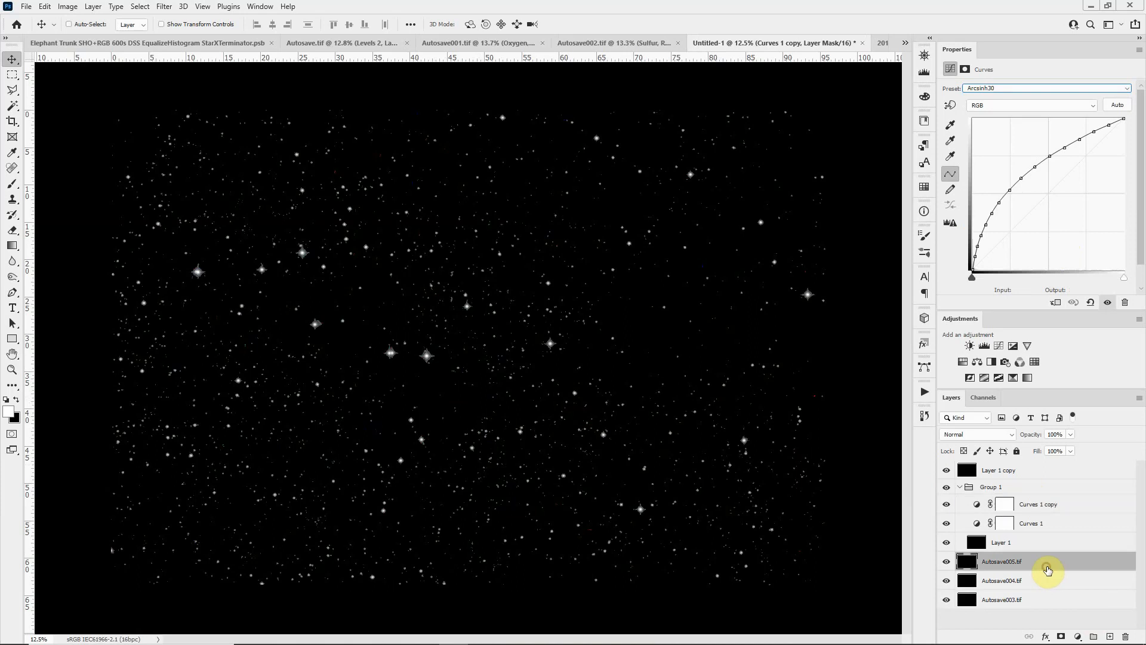
pyautogui.scroll(-1, 500, 350)
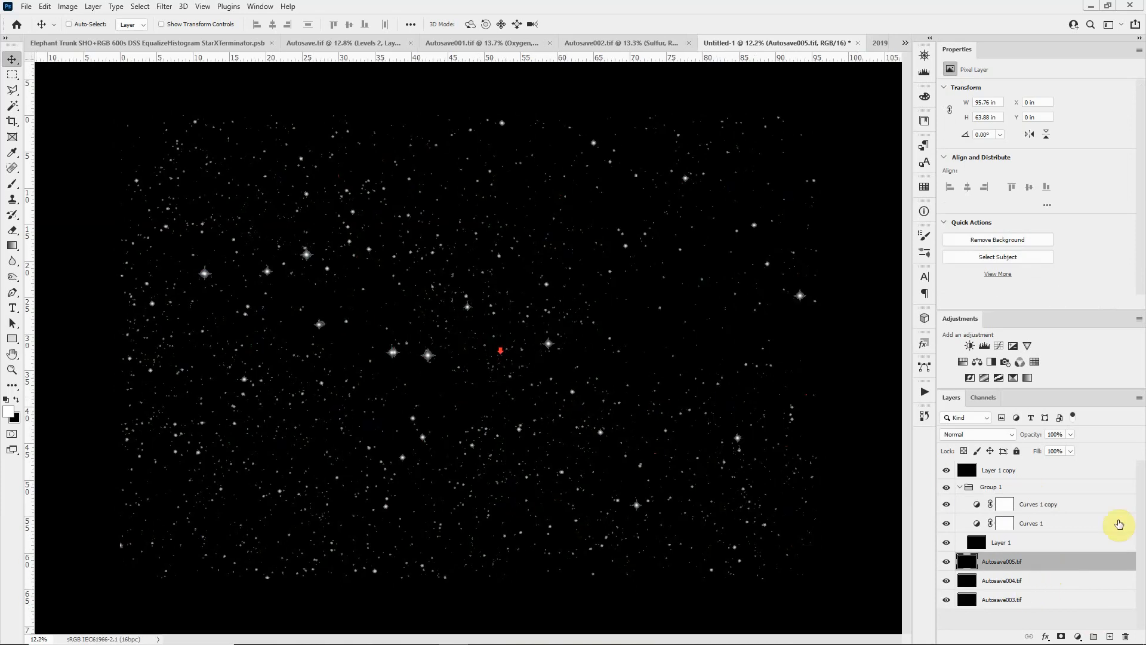
pyautogui.click(1104, 562)
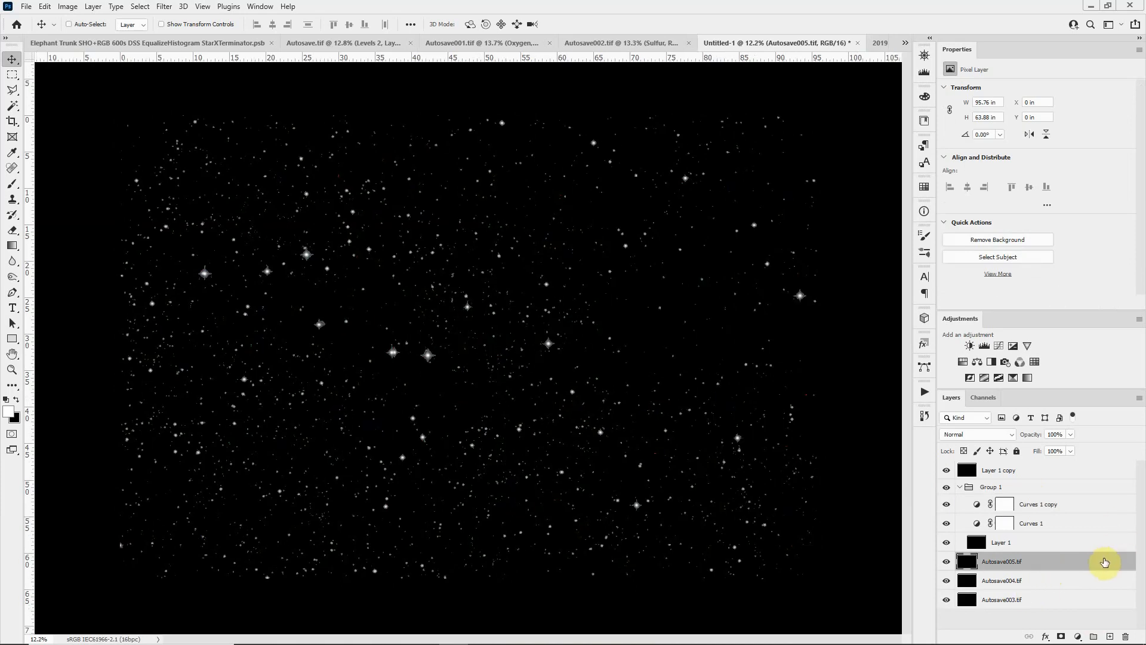
pyautogui.doubleClick(1104, 562)
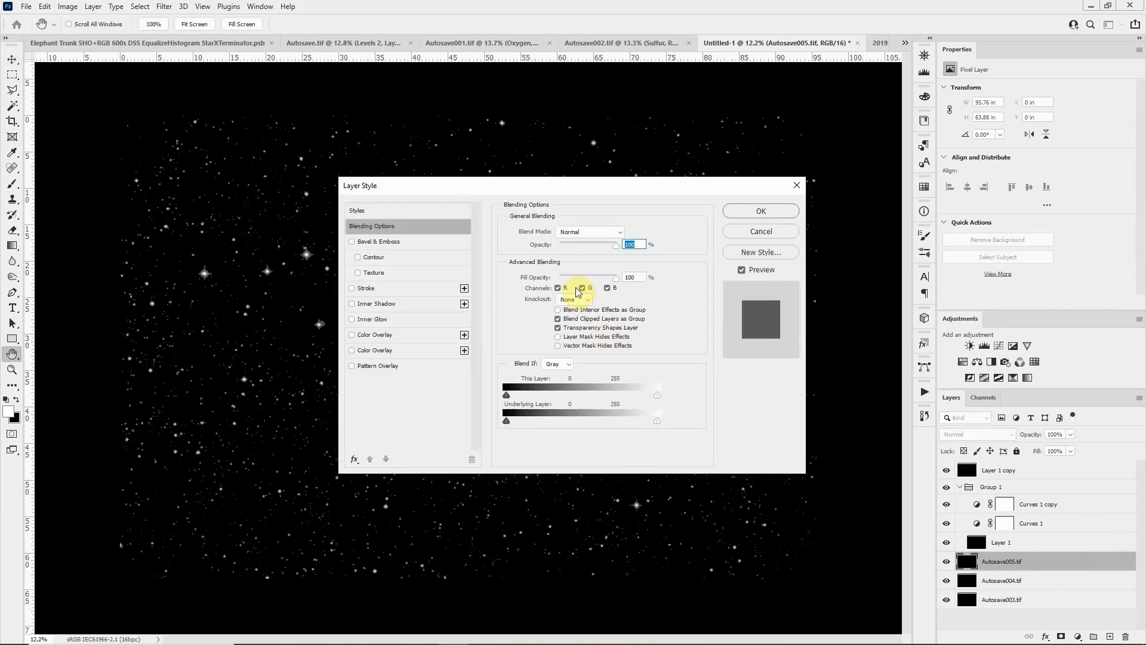
pyautogui.click(558, 288)
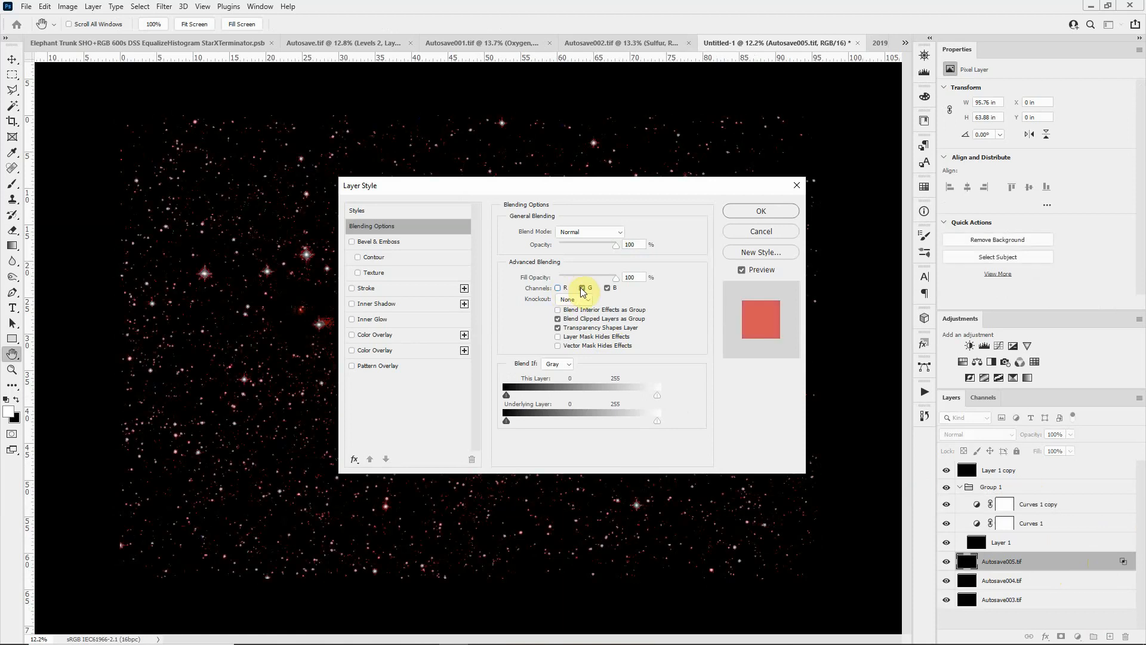
pyautogui.click(582, 288)
pyautogui.click(761, 211)
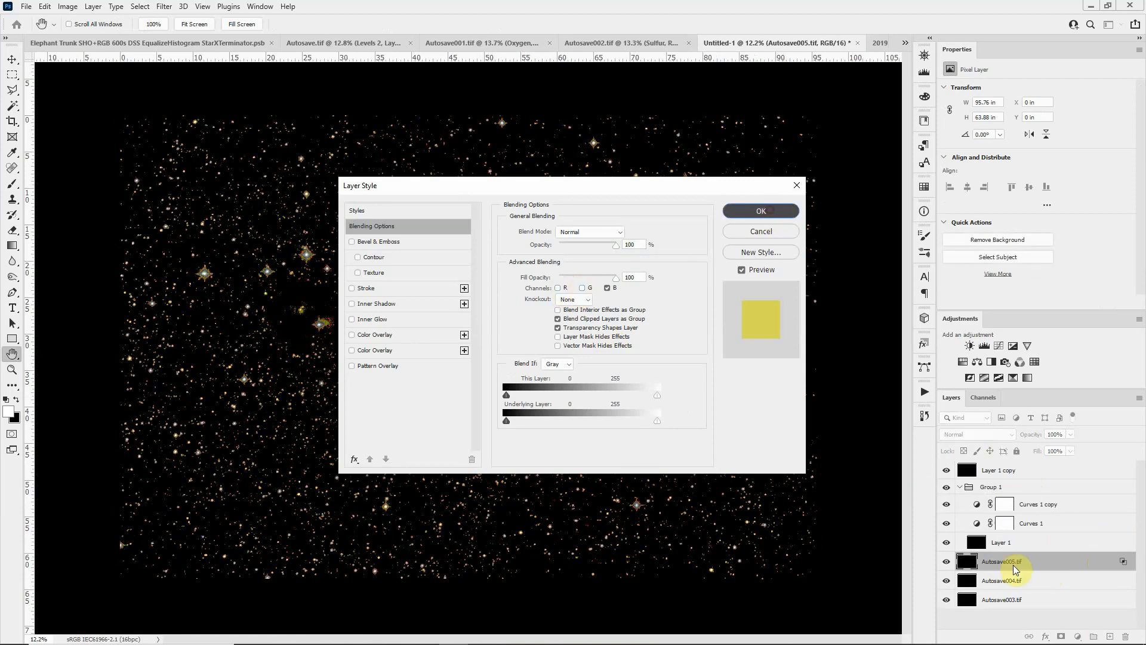
# Step: Restrict the Autosave004.tif layer to the green channel by turning off R and B in its blending options
pyautogui.click(1074, 583)
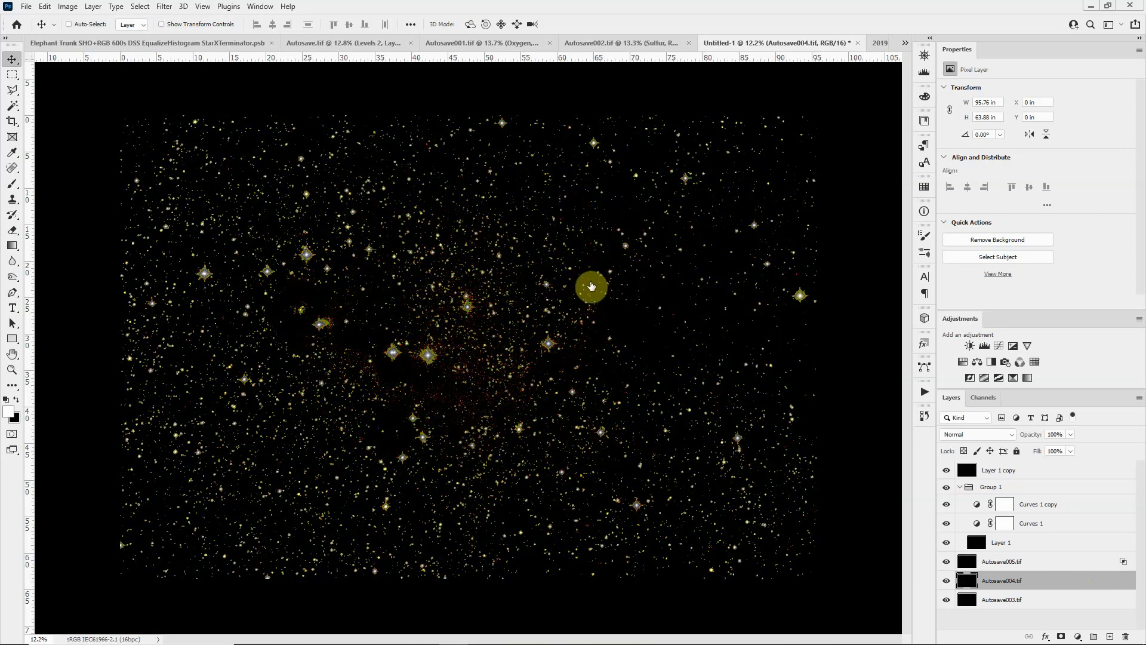
pyautogui.click(558, 288)
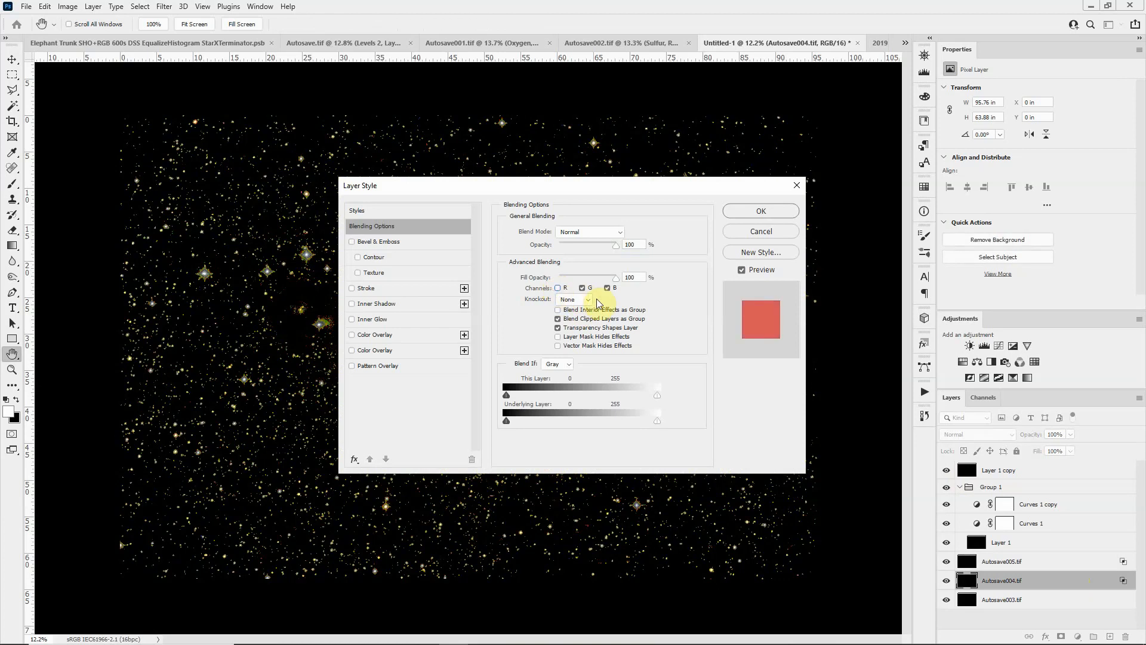
pyautogui.click(609, 287)
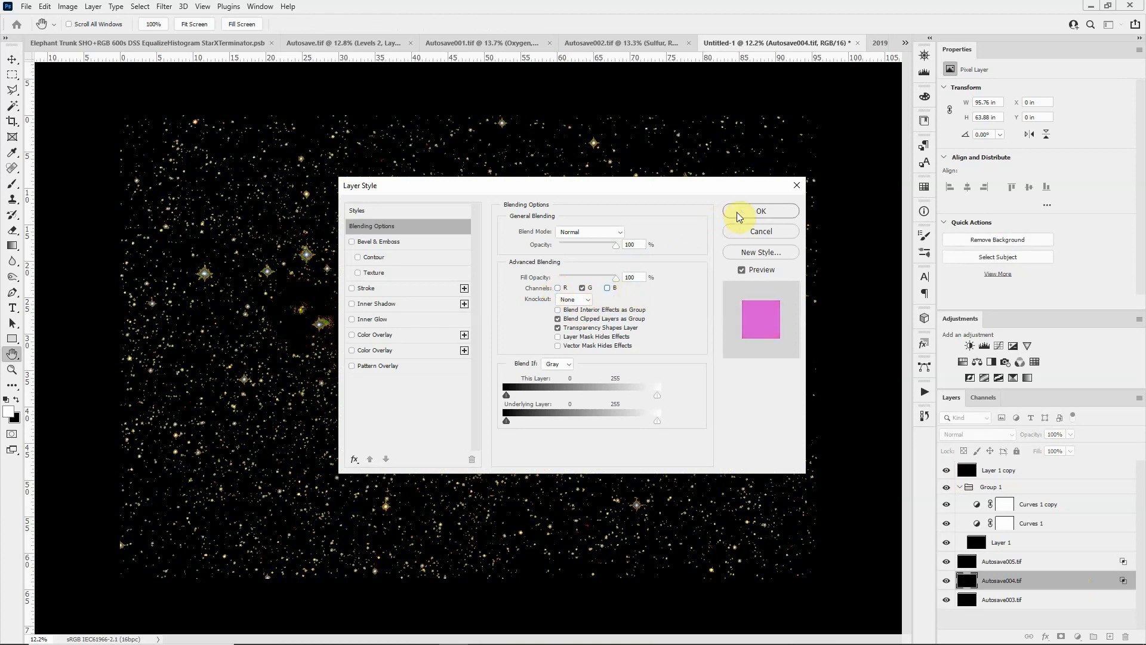
pyautogui.press('Return')
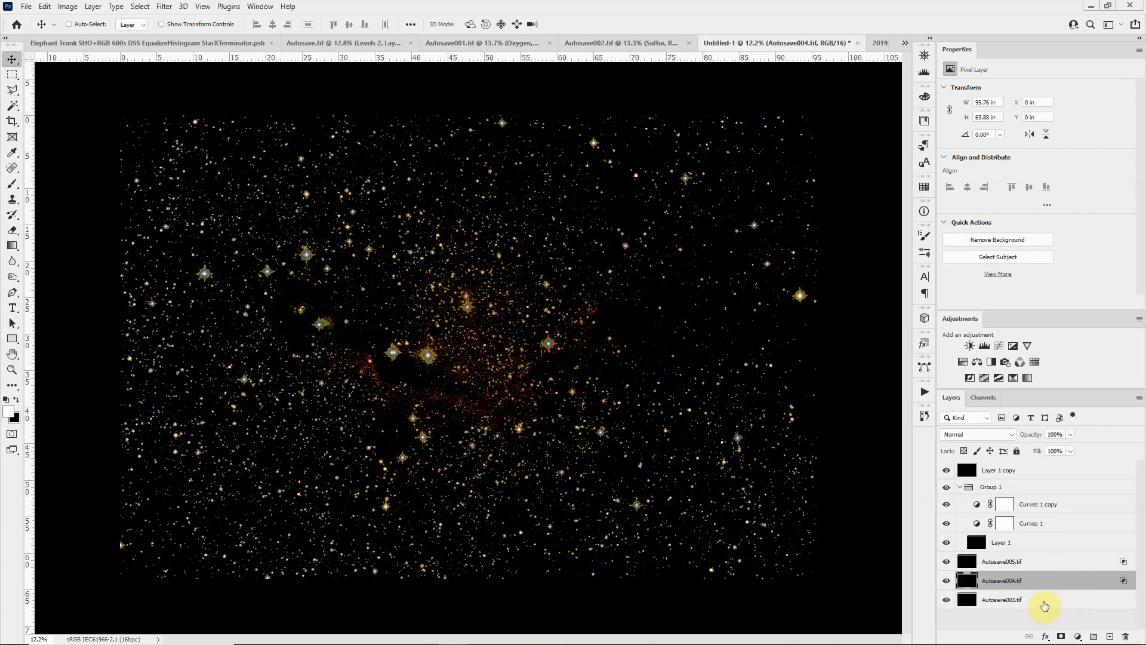
# Step: Inspect the star colors up close and stamp all visible layers into a new layer above Layer 1 copy
pyautogui.click(1038, 472)
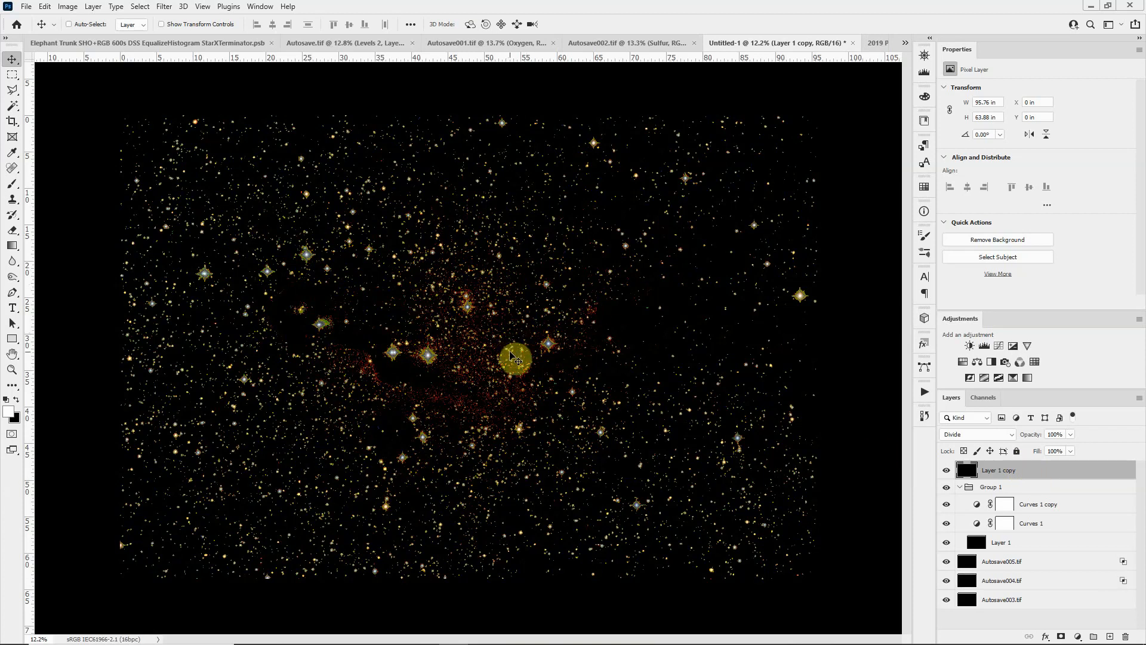
pyautogui.scroll(3, 513, 362)
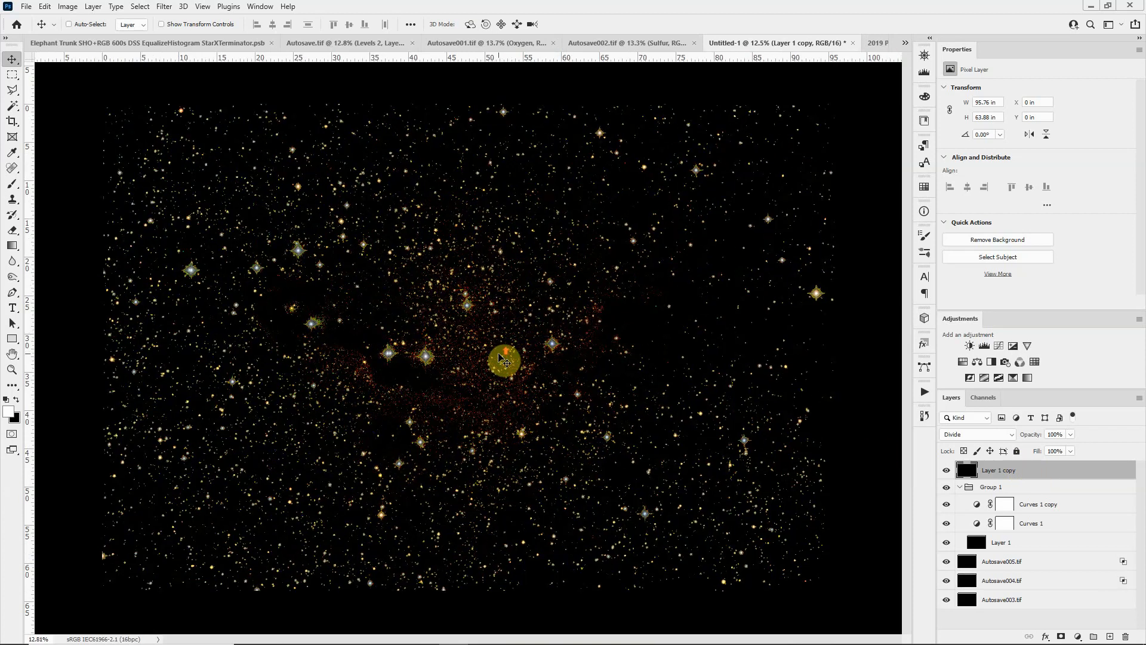
pyautogui.scroll(3, 500, 358)
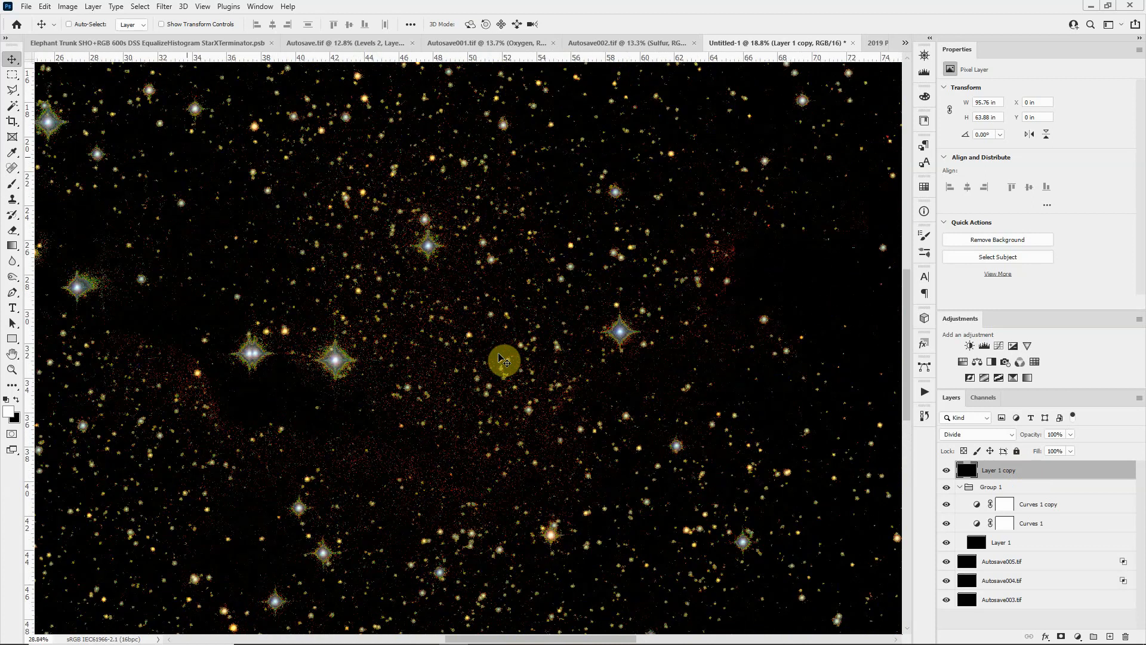
pyautogui.scroll(2, 501, 359)
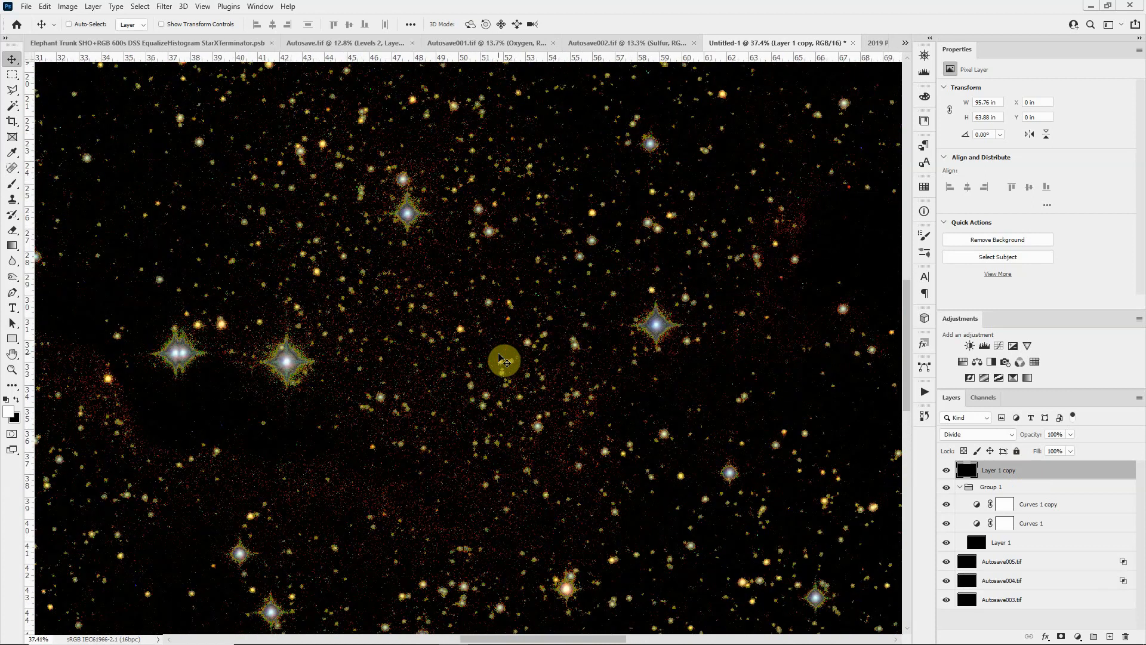
pyautogui.scroll(2, 500, 358)
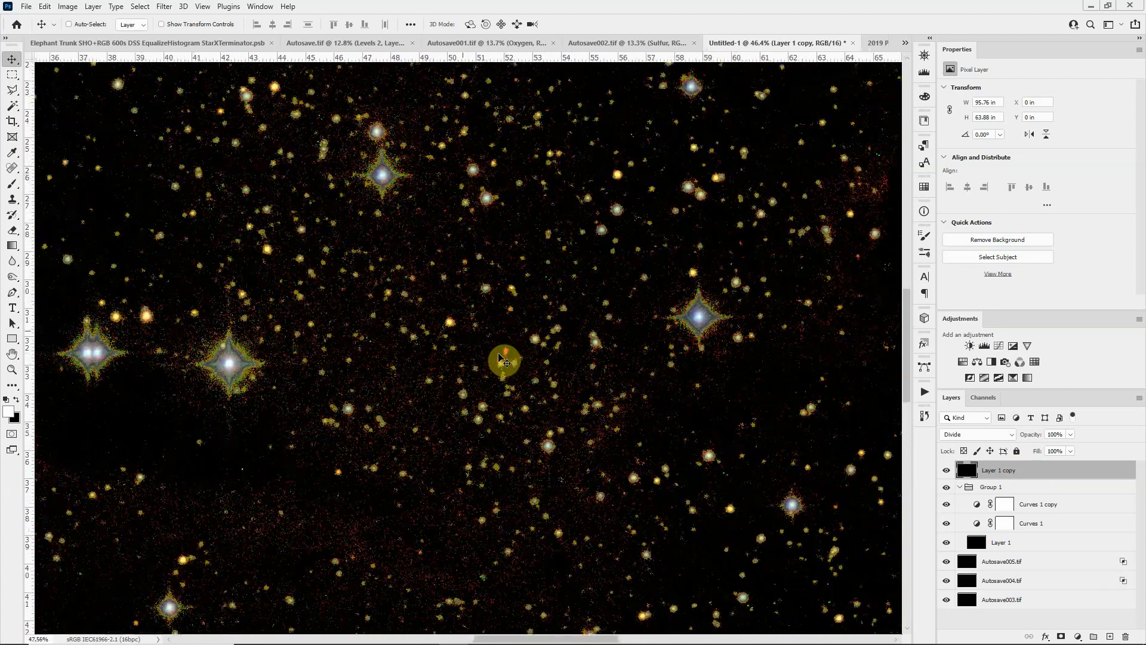
pyautogui.scroll(2, 505, 360)
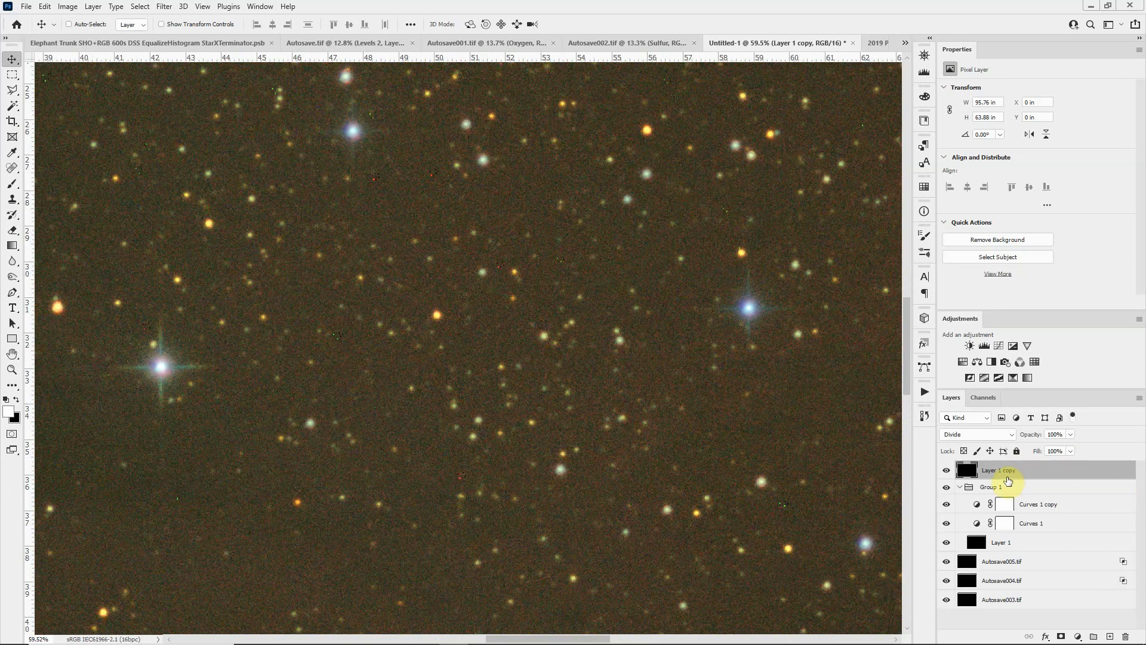
pyautogui.moveTo(1007, 481); pyautogui.dragTo(1008, 473)
pyautogui.click(949, 471)
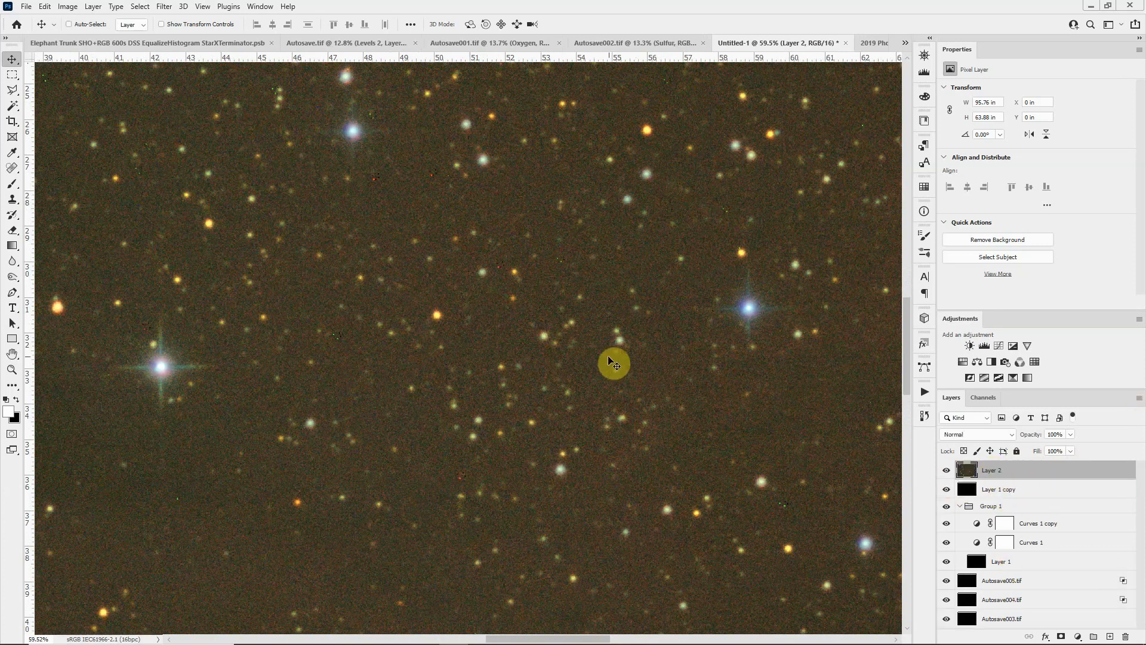
# Step: Add a Color Balance adjustment above Layer 2 with Shadows at red +14, magenta -10 and yellow -13
pyautogui.scroll(-6, 609, 357)
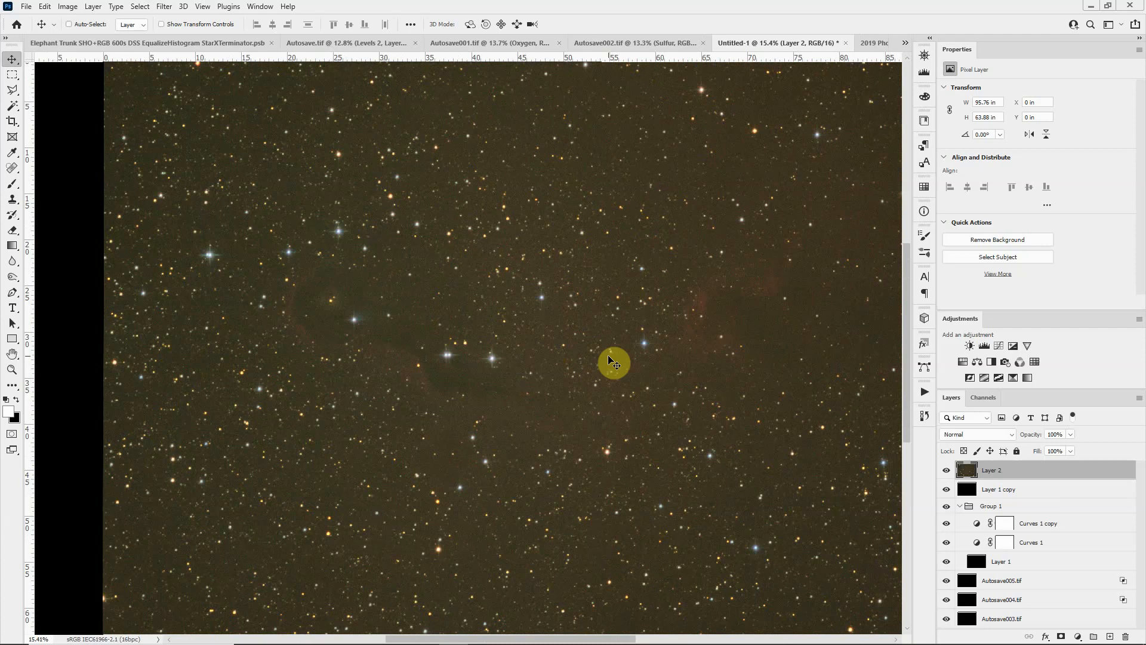
pyautogui.scroll(-2, 608, 356)
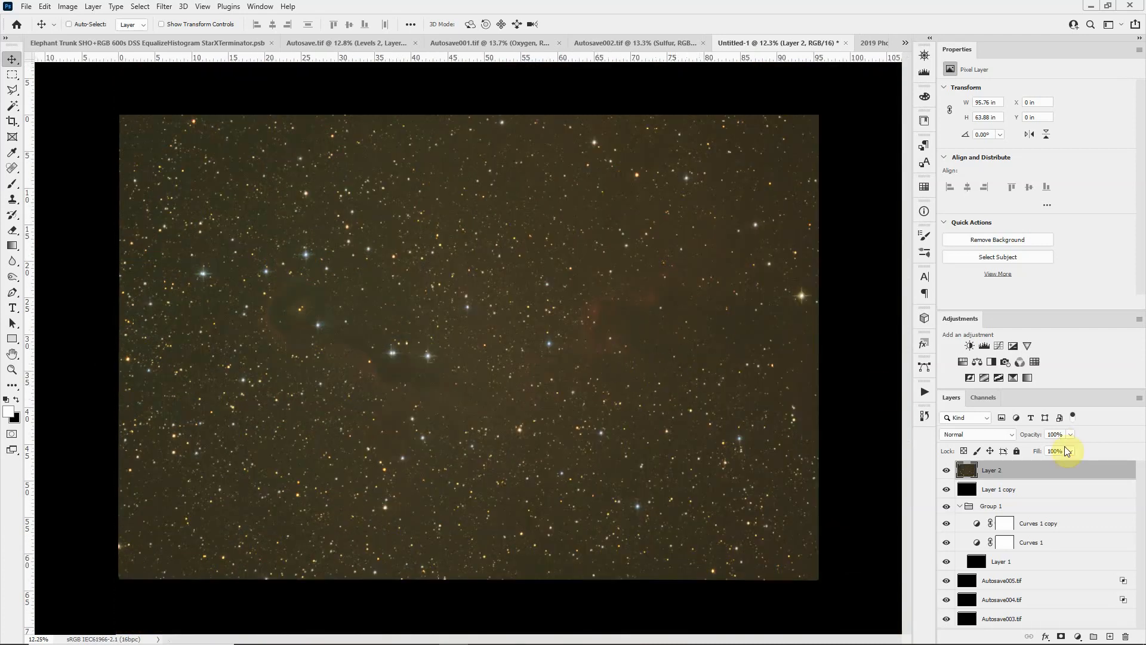
pyautogui.click(977, 363)
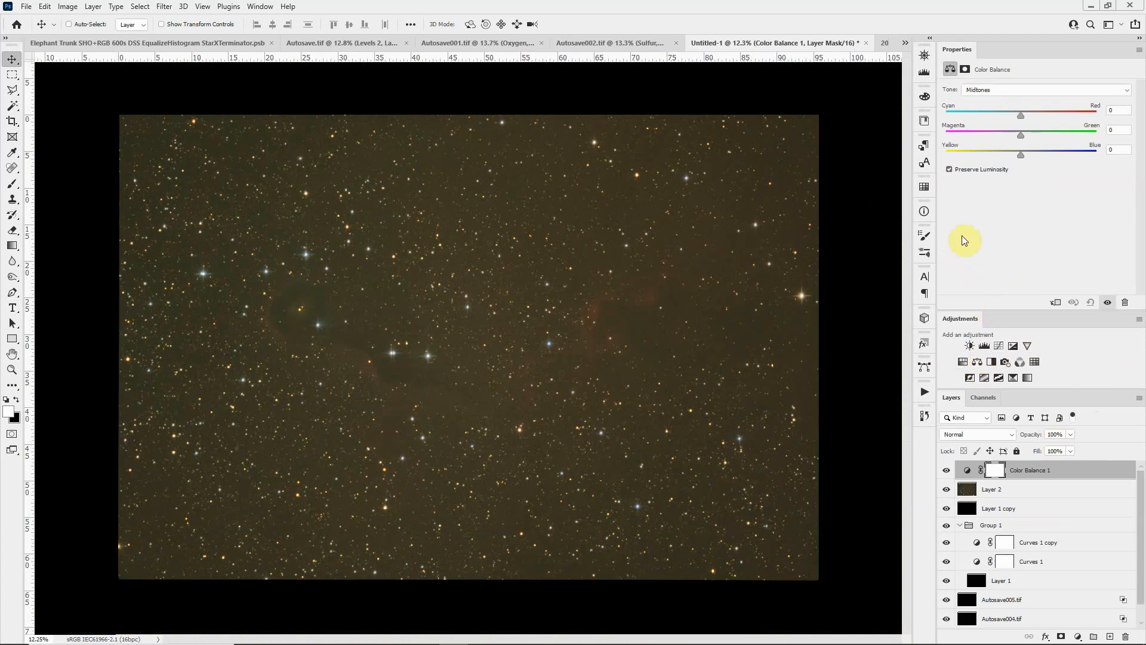
pyautogui.click(991, 88)
pyautogui.click(990, 100)
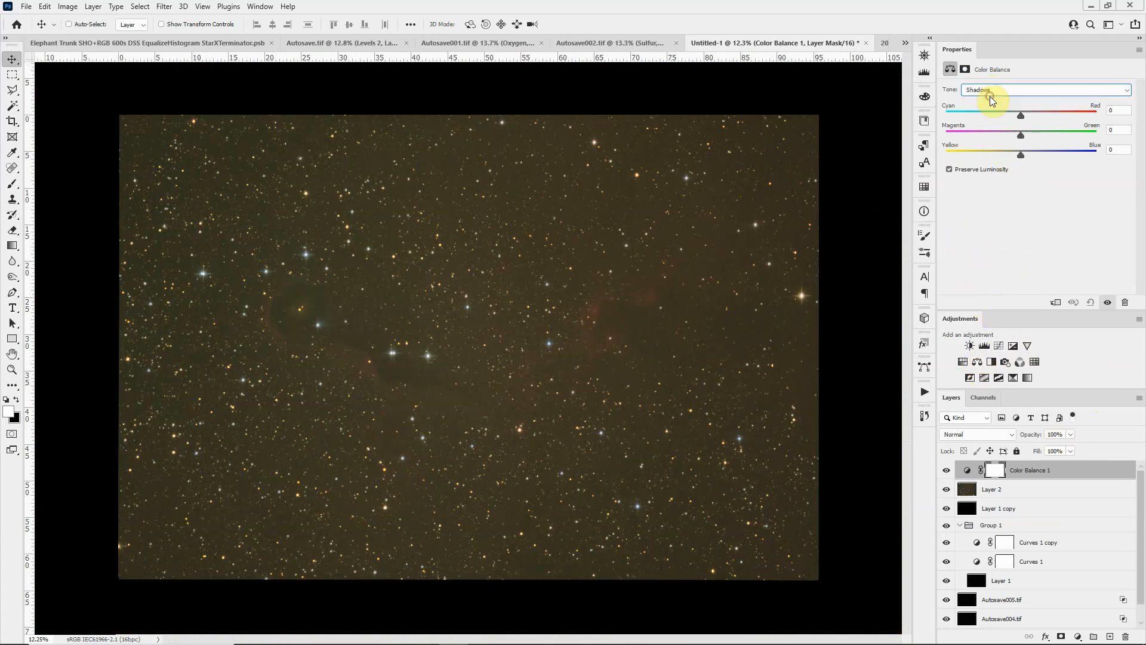
pyautogui.moveTo(1024, 116); pyautogui.dragTo(1031, 116)
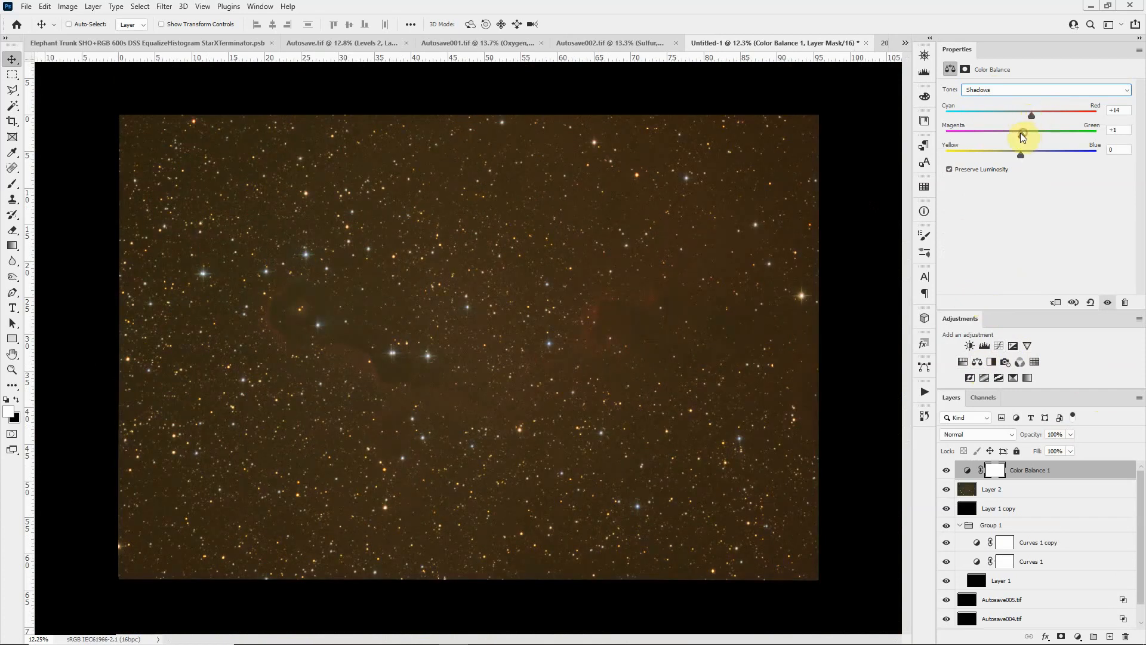
pyautogui.moveTo(1023, 156); pyautogui.dragTo(1011, 156)
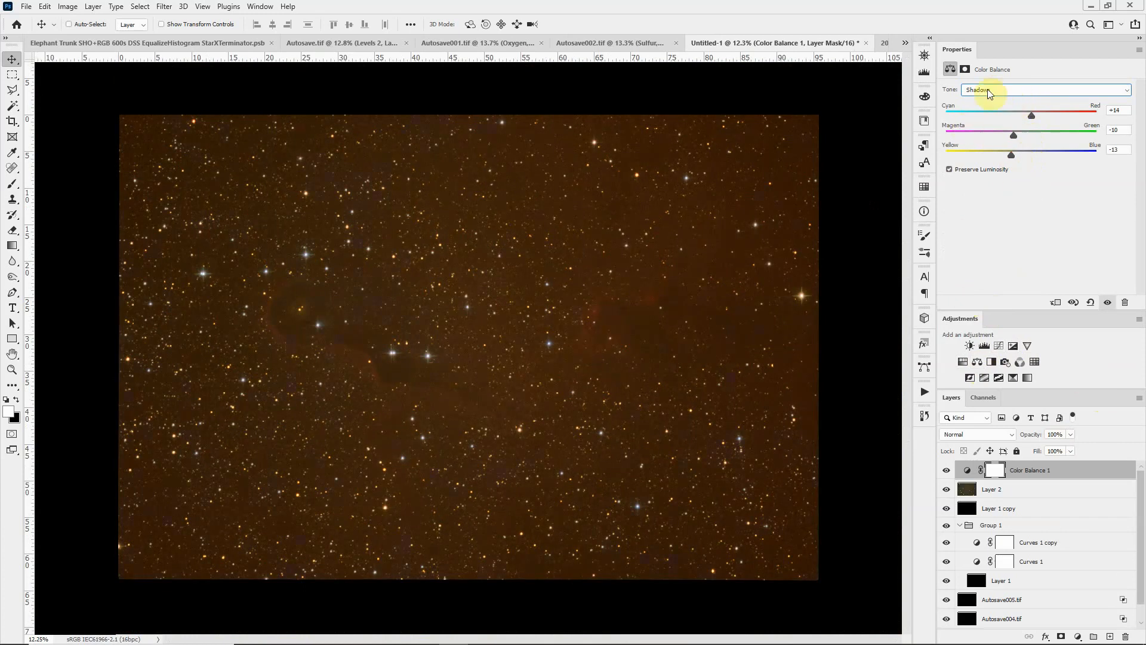
# Step: Place a color sampler with the Color Sampler tool on the dark background beside the reddish nebula rim
pyautogui.click(13, 153)
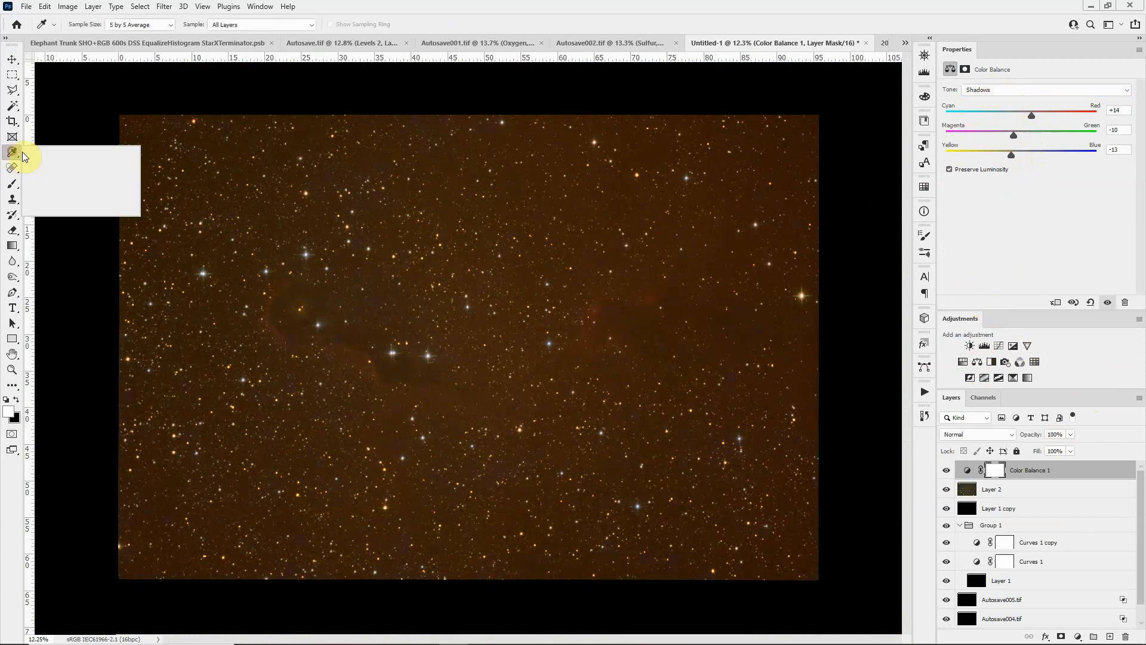
pyautogui.moveTo(22, 156); pyautogui.dragTo(43, 173)
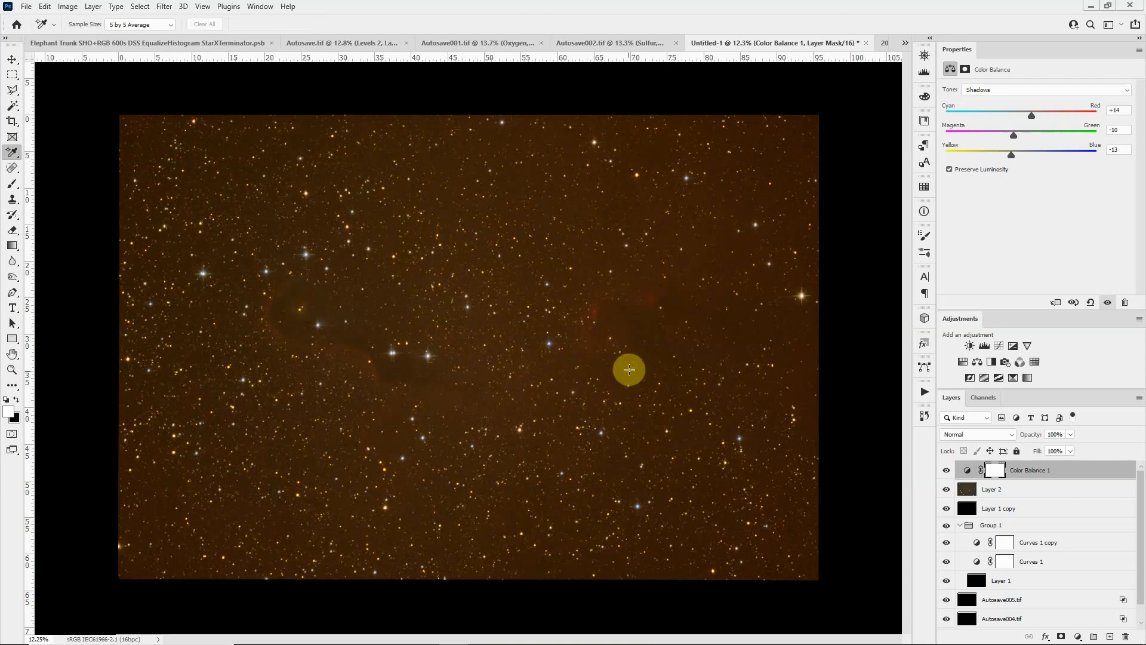
pyautogui.click(643, 326)
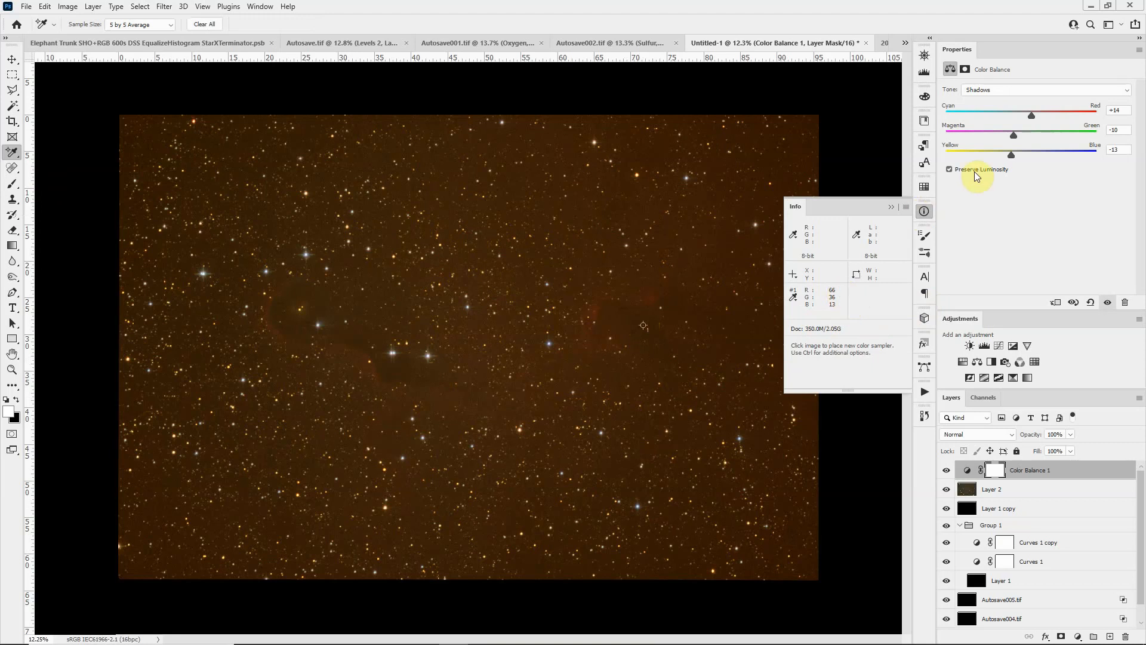
# Step: Neutralize the background by setting the Color Balance shadows to cyan -19 and blue +14, and clear the color sampler
pyautogui.moveTo(1013, 156); pyautogui.dragTo(1032, 158)
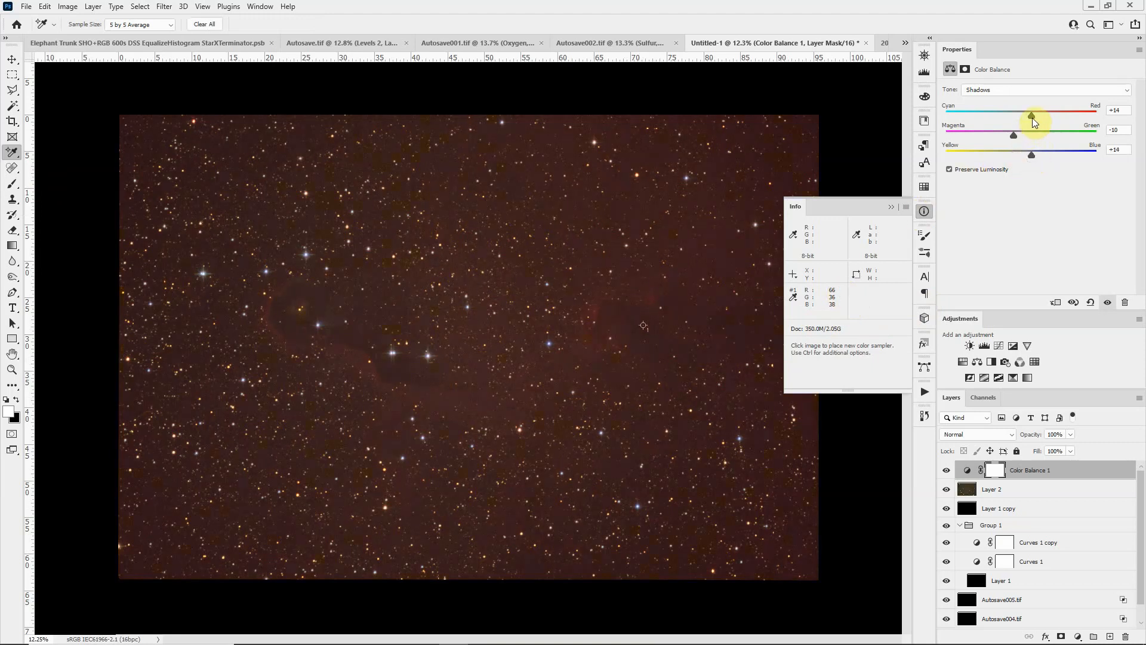
pyautogui.moveTo(1019, 117); pyautogui.dragTo(1017, 119)
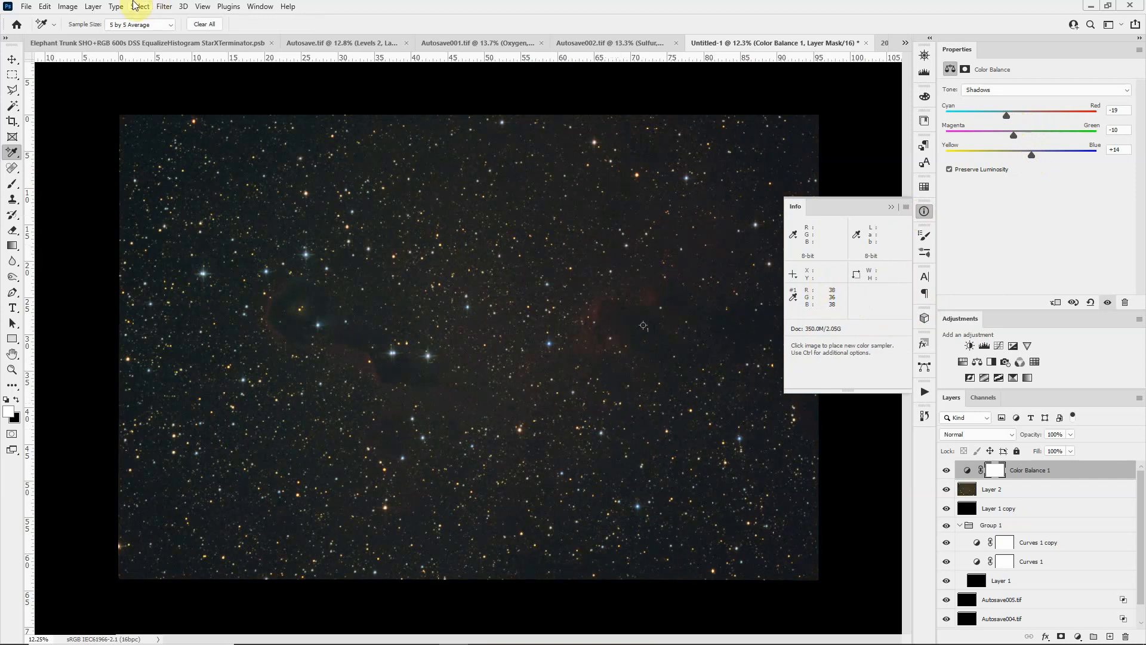
pyautogui.click(201, 24)
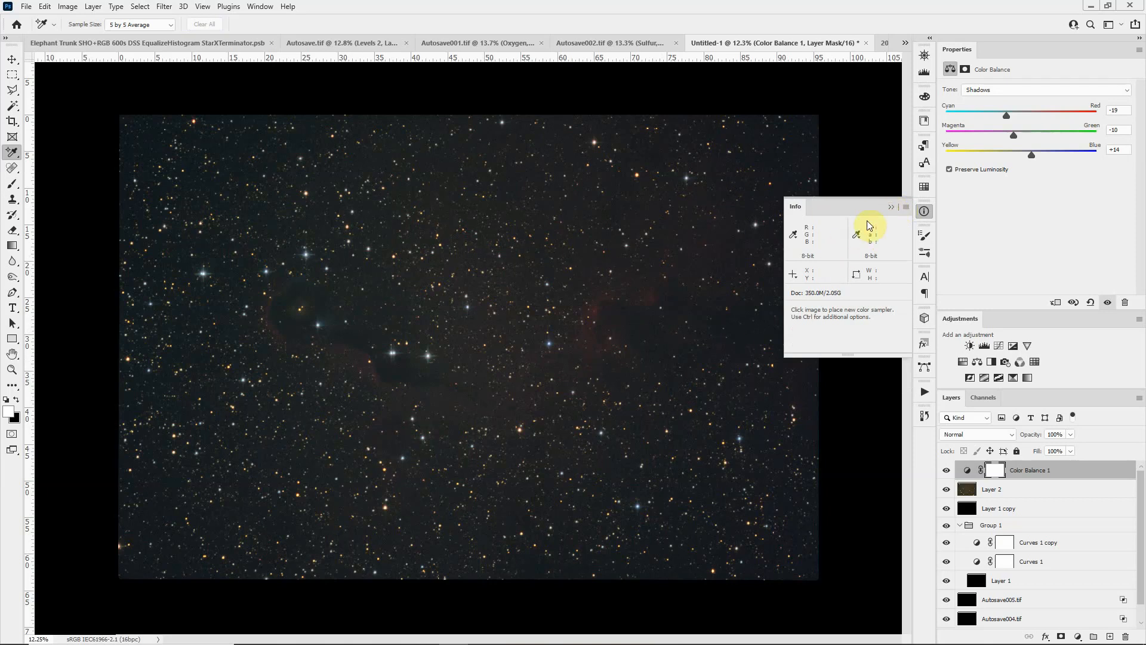
# Step: Close the Info read-out, check the stars up close, and merge the Color Balance 1 adjustment into Layer 2
pyautogui.click(891, 207)
pyautogui.scroll(6, 468, 361)
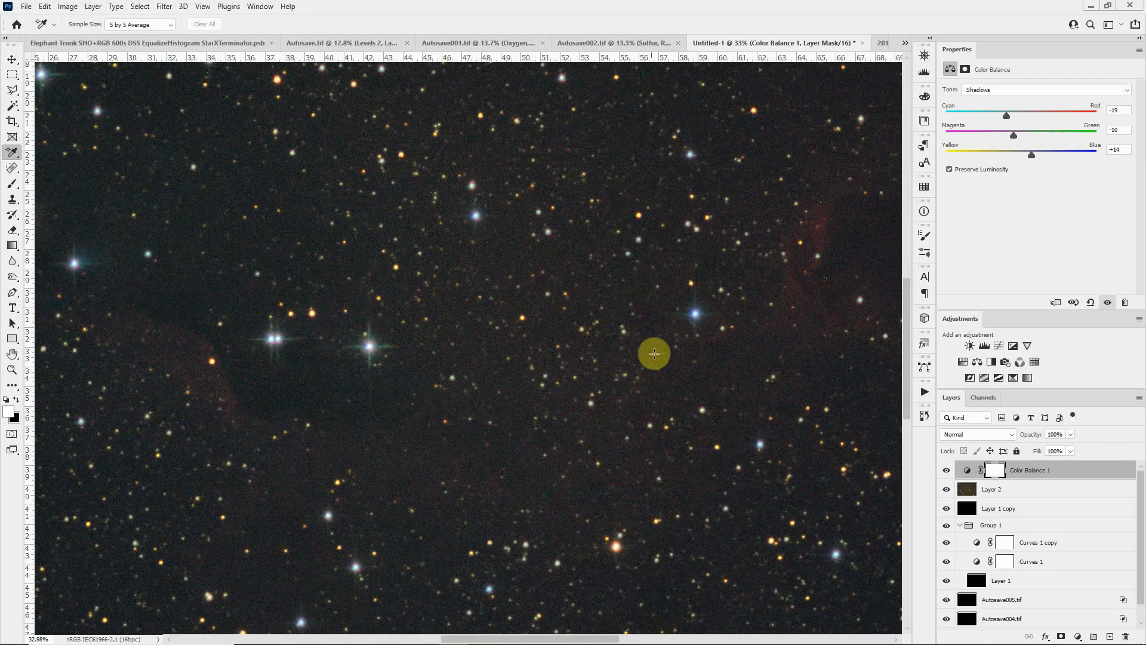
pyautogui.scroll(-7, 487, 354)
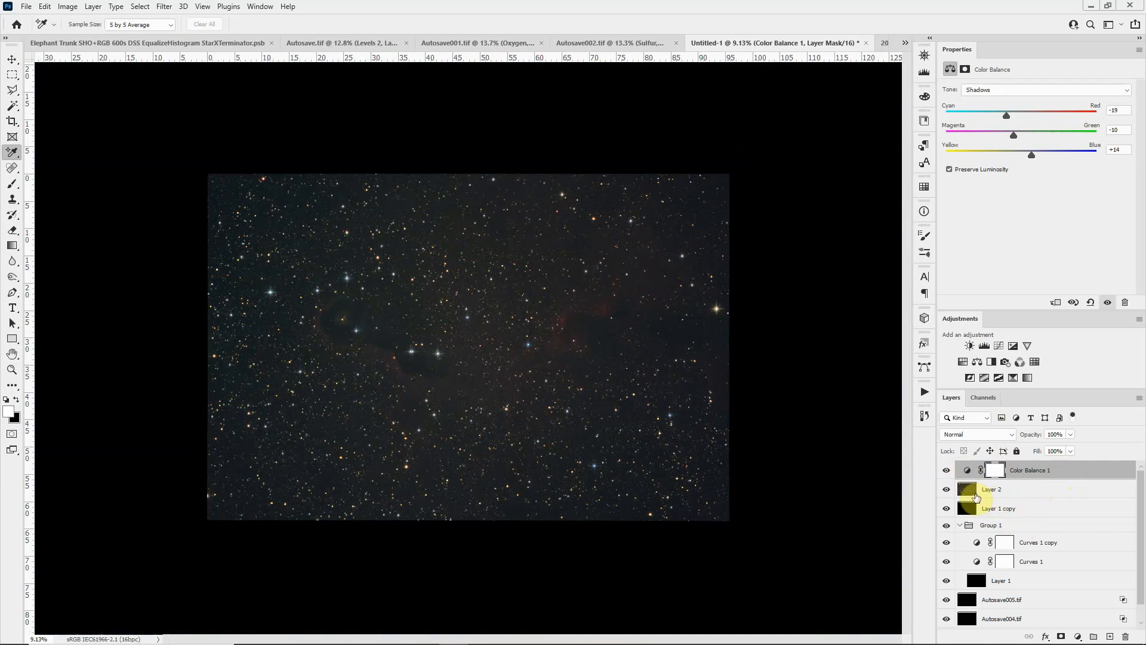
pyautogui.hotkey('ctrl', 'e')
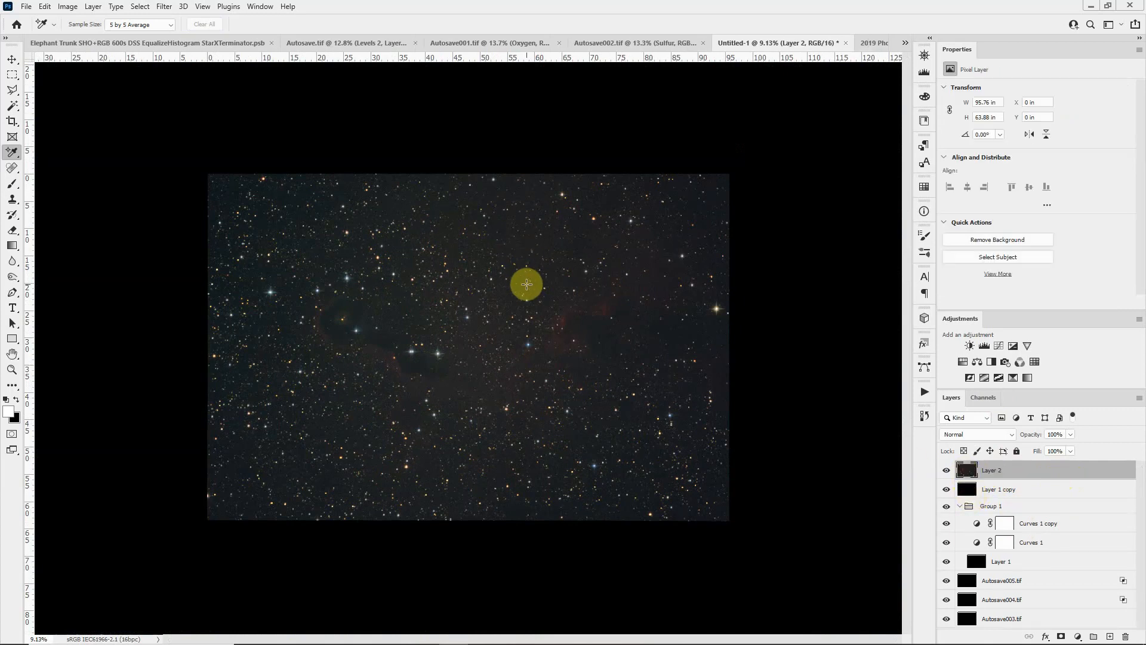
pyautogui.press('v')
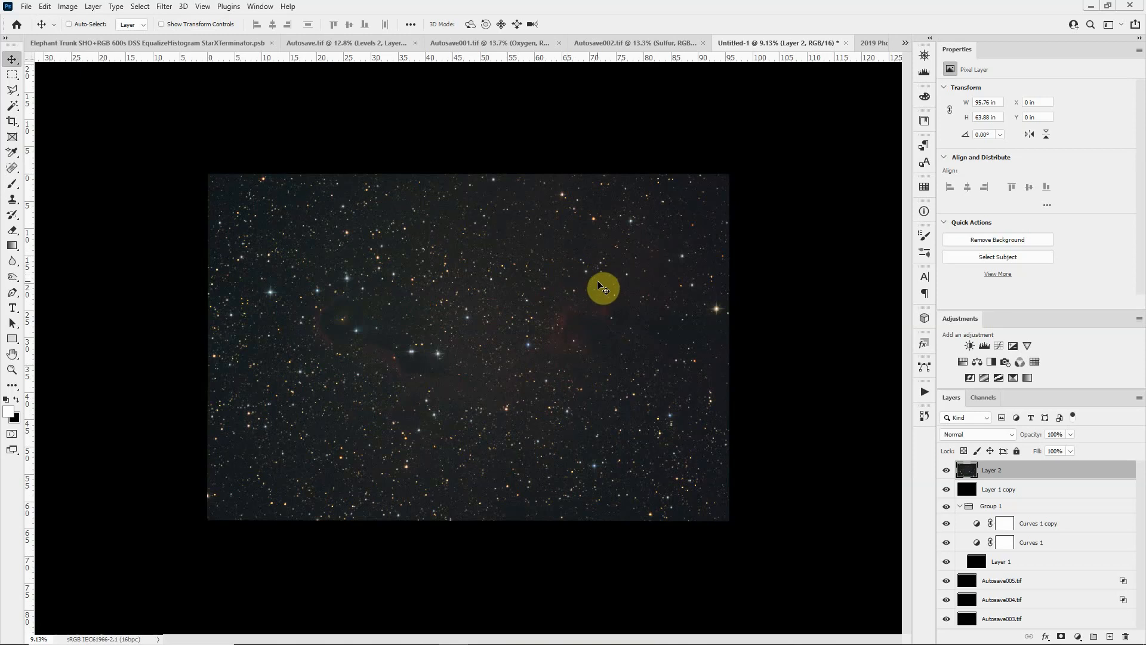
# Step: Review the narrowband composite in Autosave.tif, and bring up the Elephant Trunk SHO+RGB document with its upper layers
pyautogui.click(308, 42)
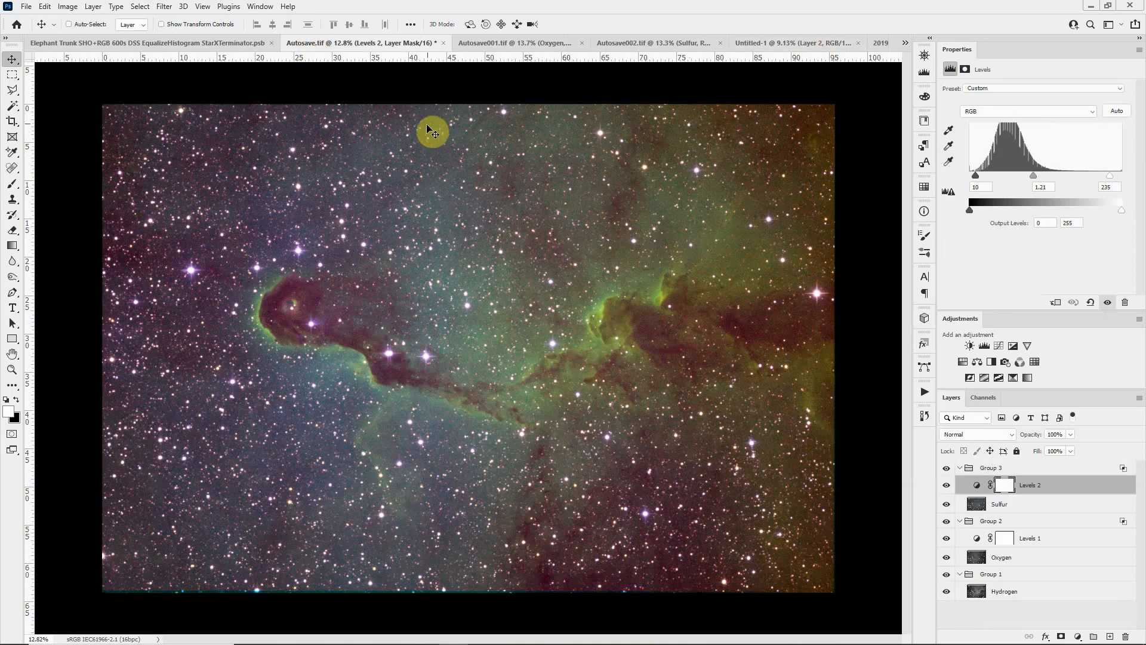
pyautogui.scroll(-2, 597, 288)
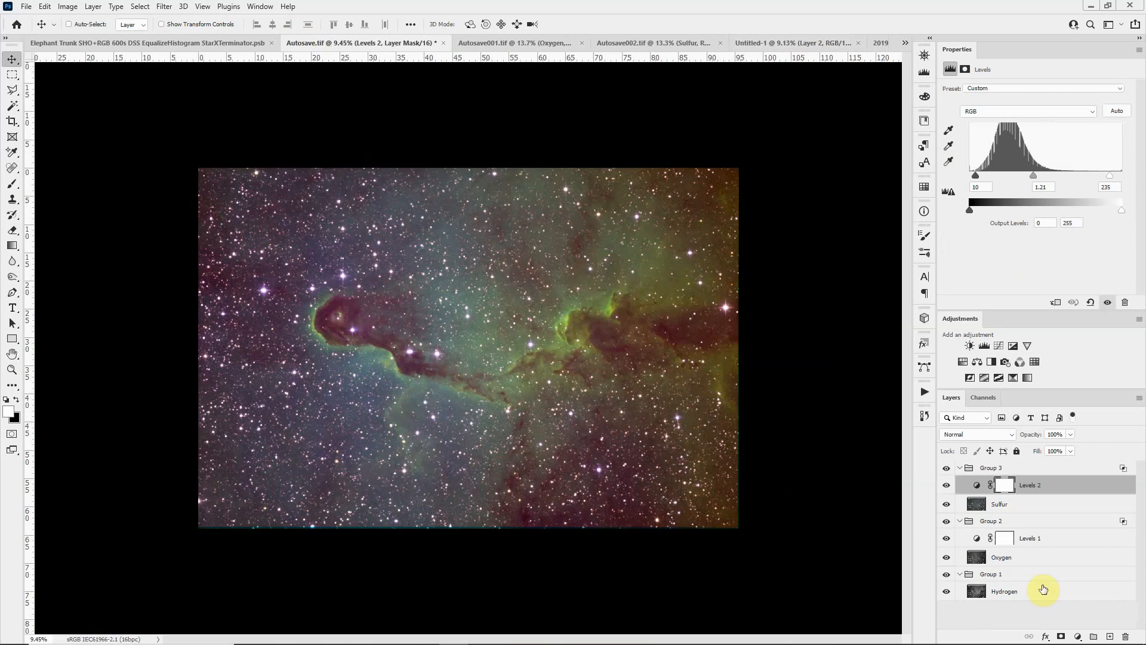
pyautogui.click(181, 41)
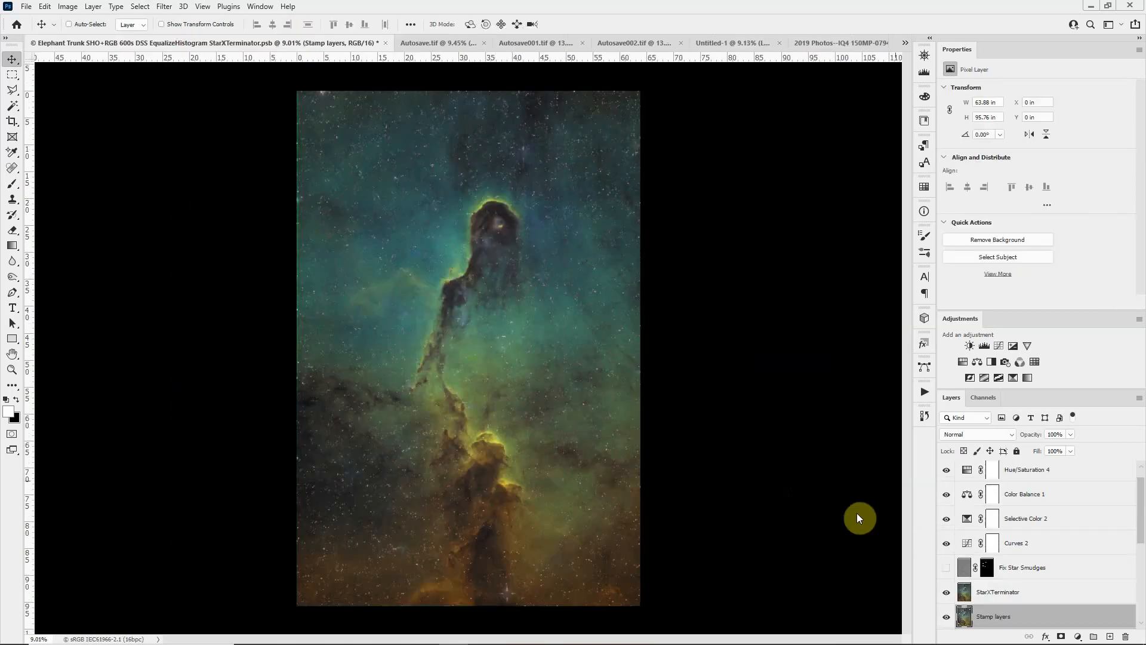
pyautogui.scroll(1, 1013, 520)
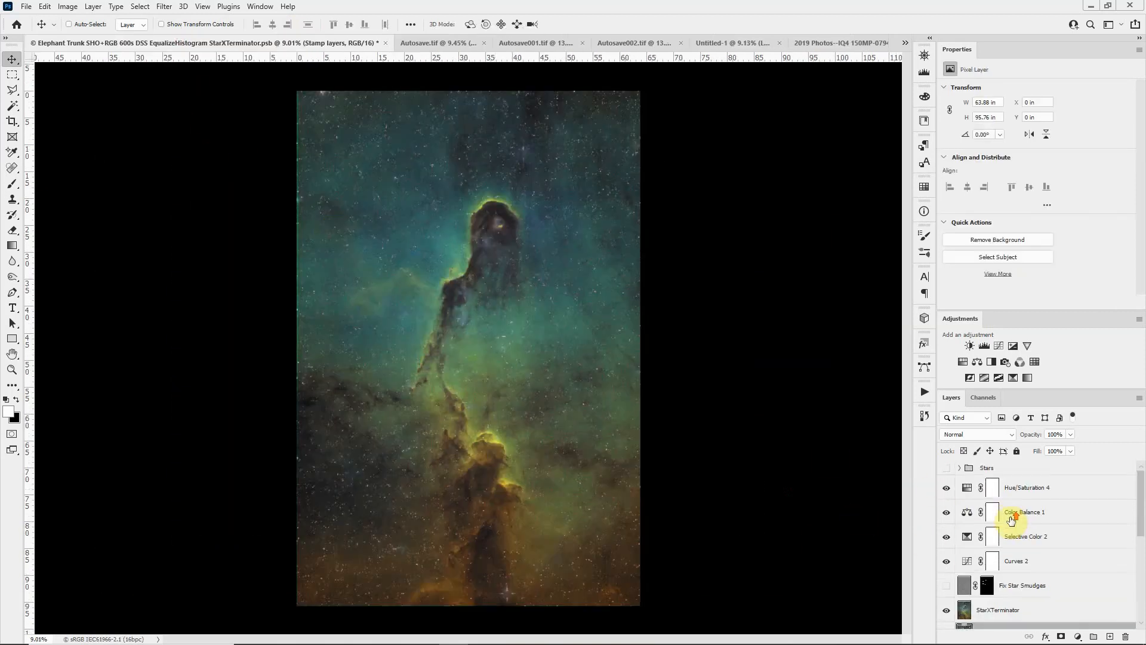
# Step: Expand the Stars group, make it visible over the starless nebula, and select it to check its blending mode
pyautogui.click(958, 468)
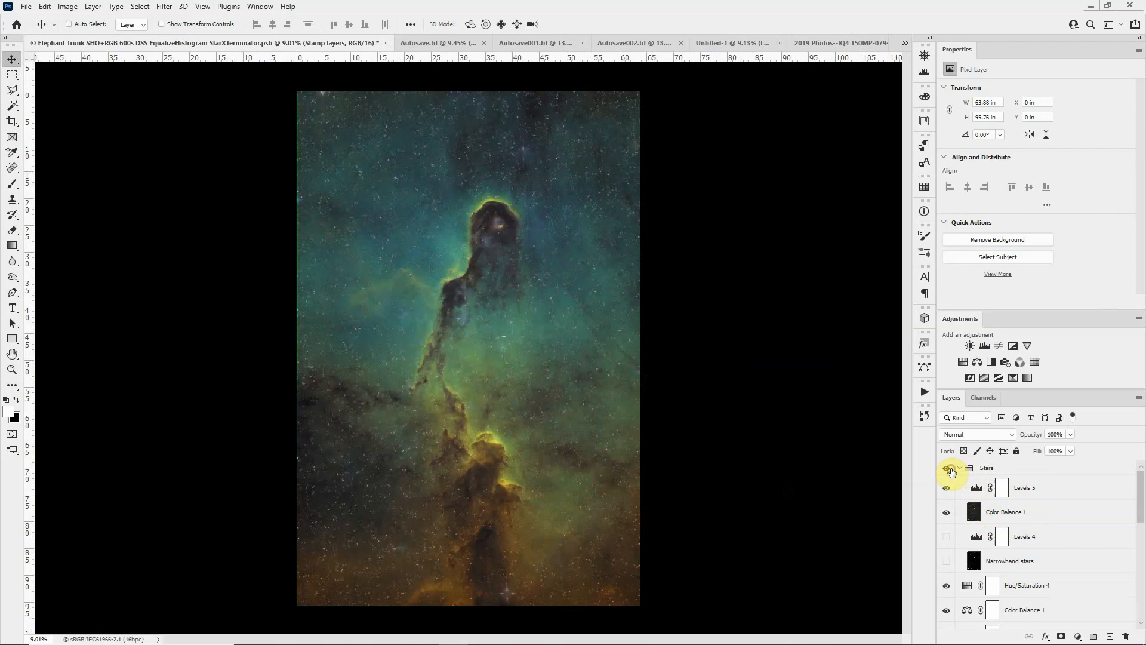
pyautogui.click(947, 468)
pyautogui.click(985, 470)
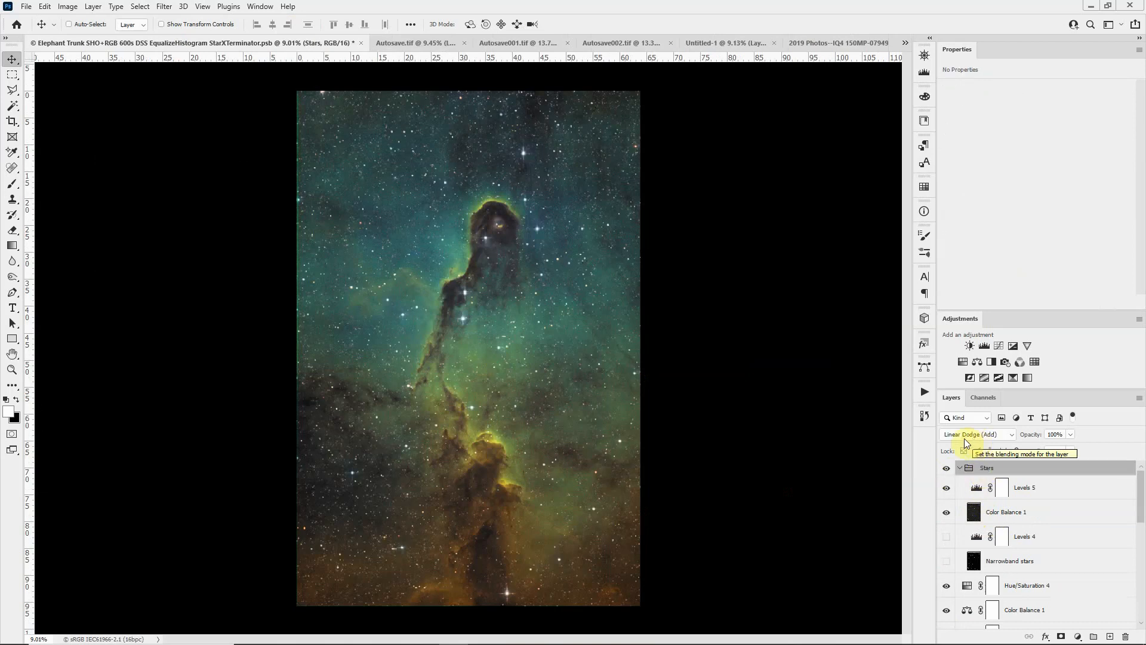
# Step: Set the black input level of the Levels 5 adjustment in the Stars group to 49
pyautogui.click(980, 488)
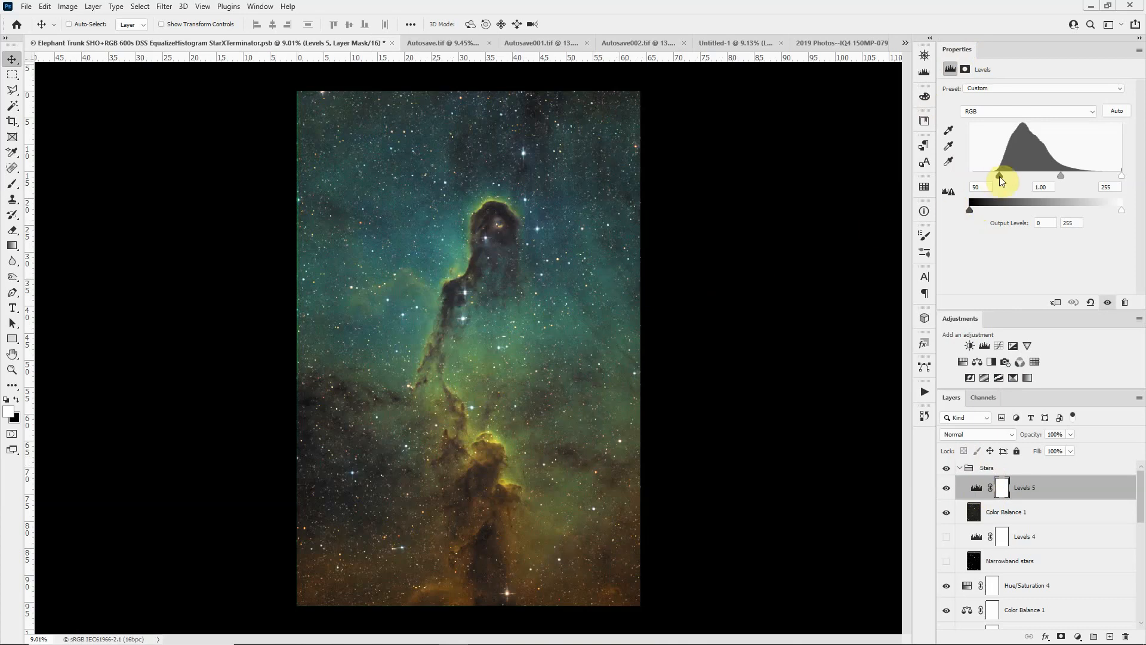
pyautogui.moveTo(1001, 176); pyautogui.dragTo(991, 173)
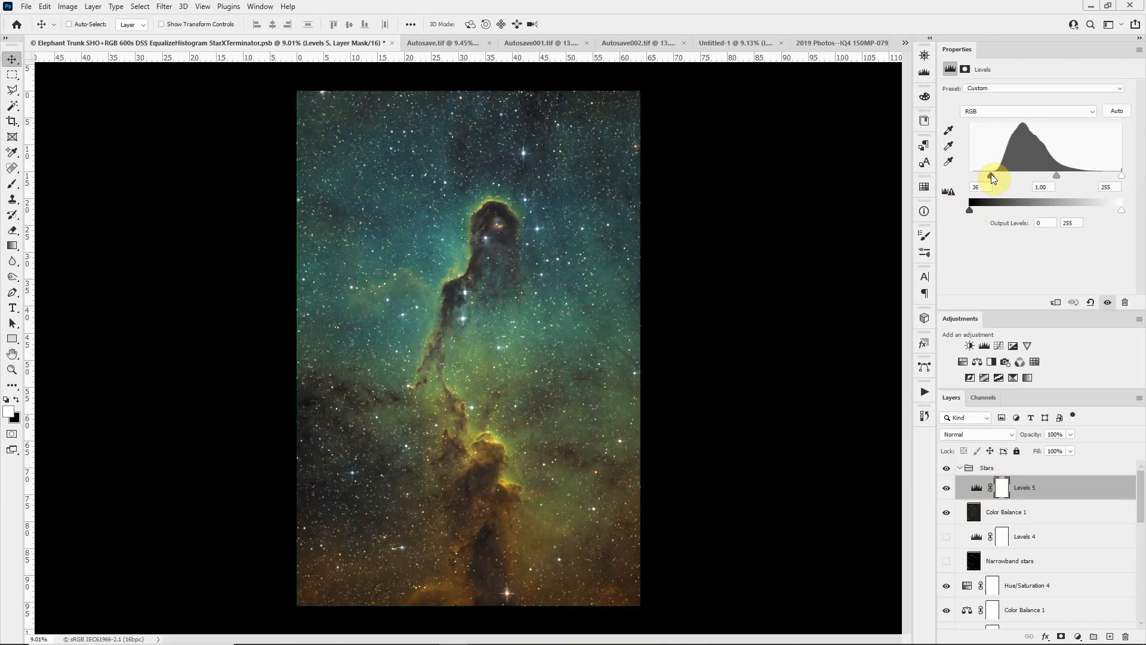
pyautogui.moveTo(992, 174)
pyautogui.mouseDown()
pyautogui.moveTo(1013, 174)
pyautogui.moveTo(998, 176)
pyautogui.mouseUp()
# Step: Brighten the stars by setting the Levels 5 midtone input to 1.18, checking the result up close and in full view
pyautogui.scroll(3, 494, 389)
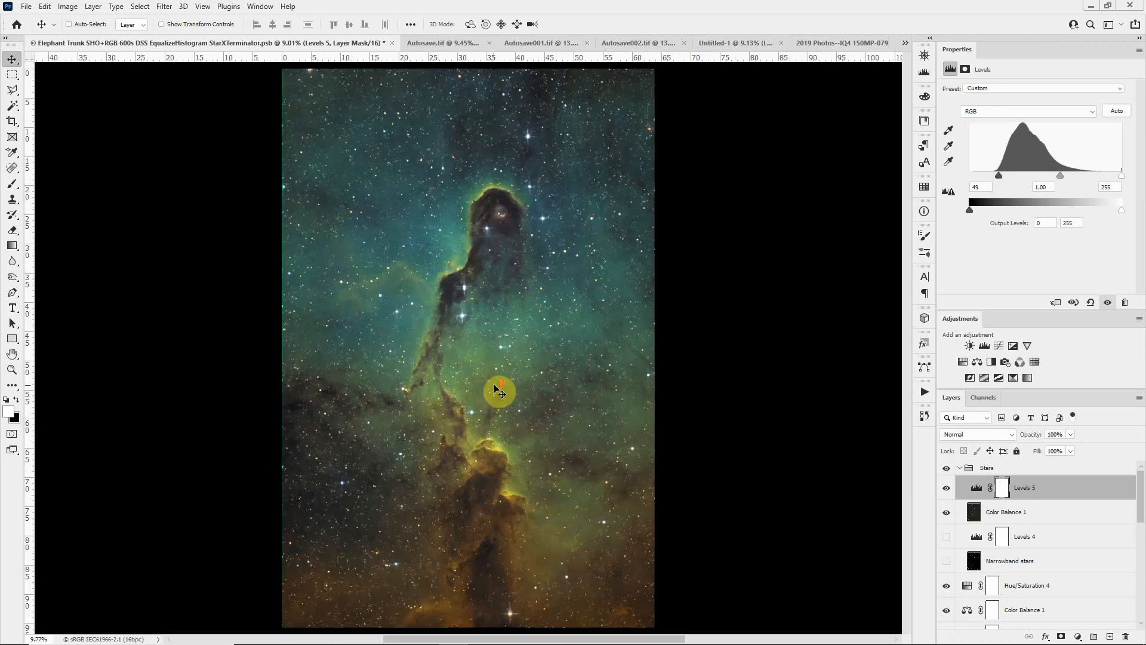
pyautogui.scroll(3, 495, 389)
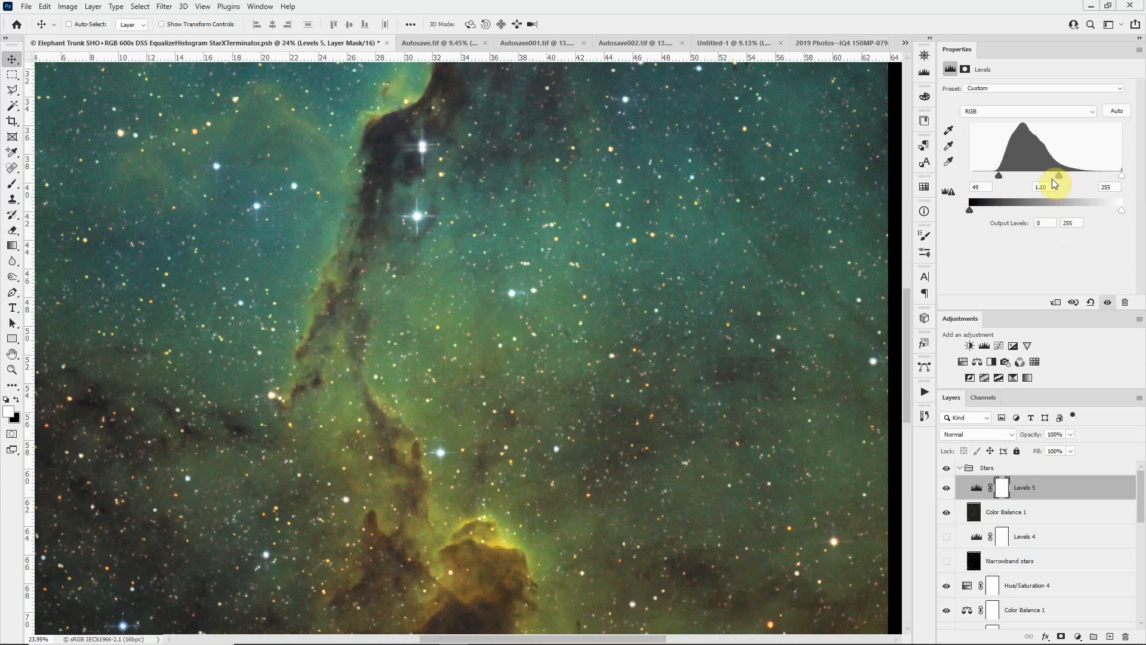
pyautogui.moveTo(1052, 180); pyautogui.dragTo(1052, 179)
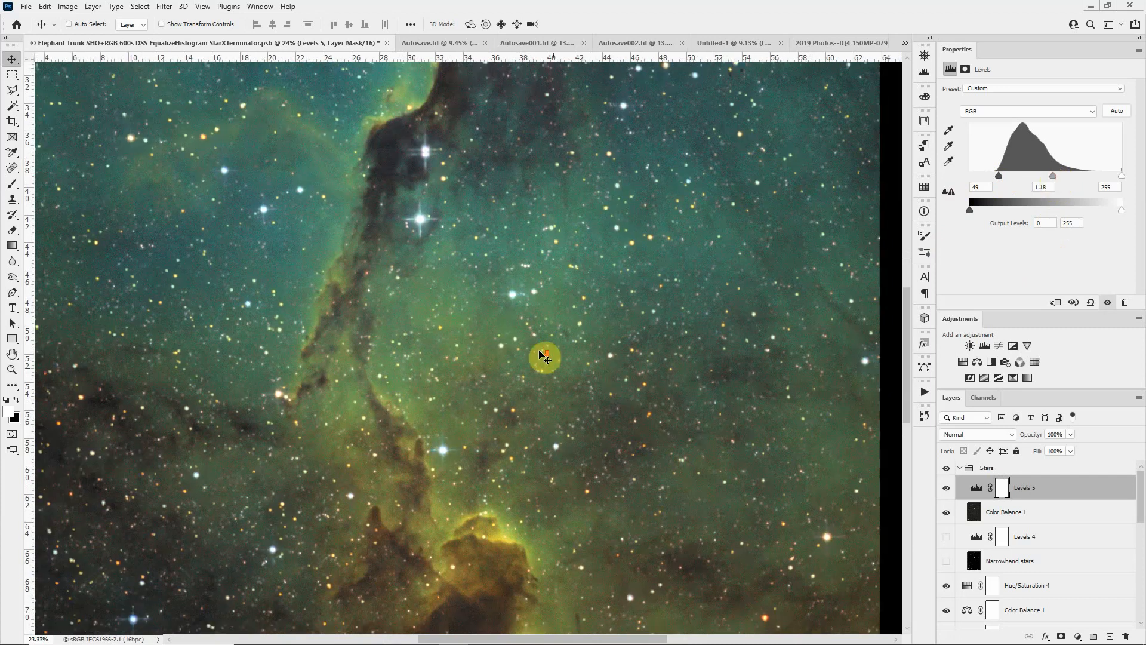
pyautogui.scroll(-3, 543, 355)
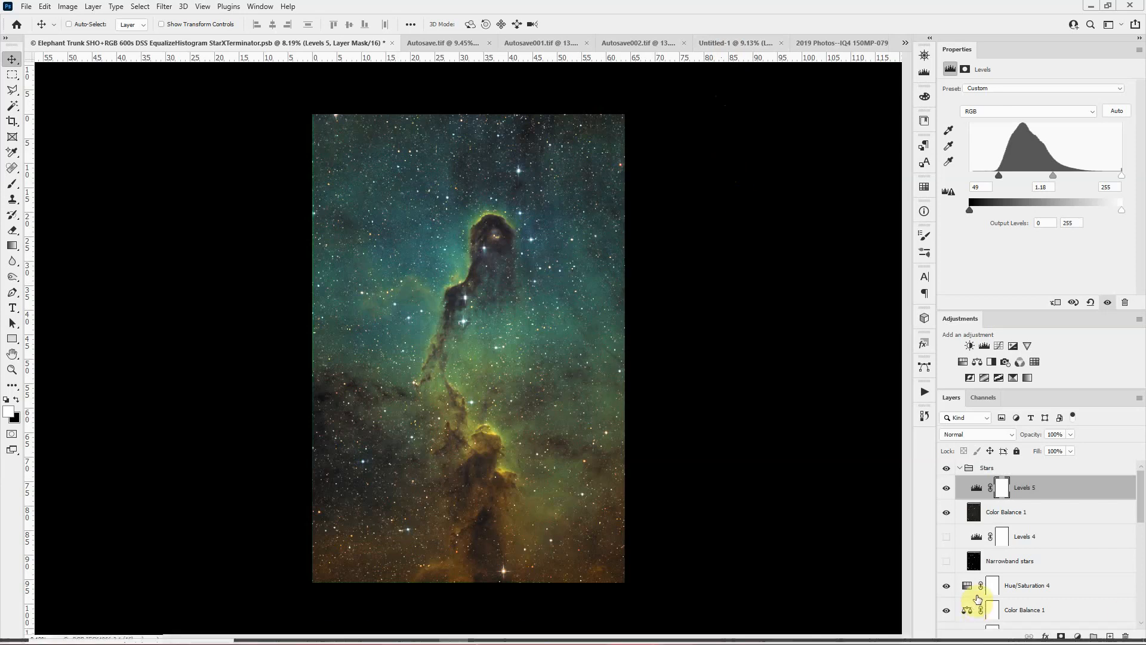
# Step: Examine the layer stack down to the narrowband groups, and review the Sulfur group's blending options and channel assignment
pyautogui.scroll(-3, 1079, 568)
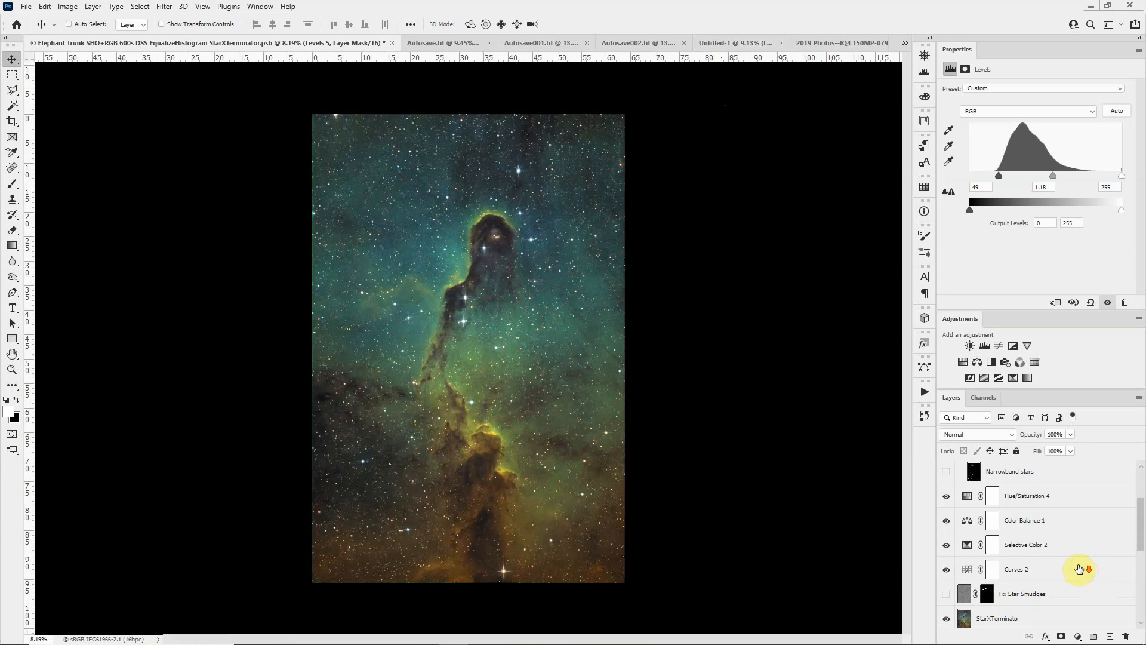
pyautogui.scroll(-5, 1079, 568)
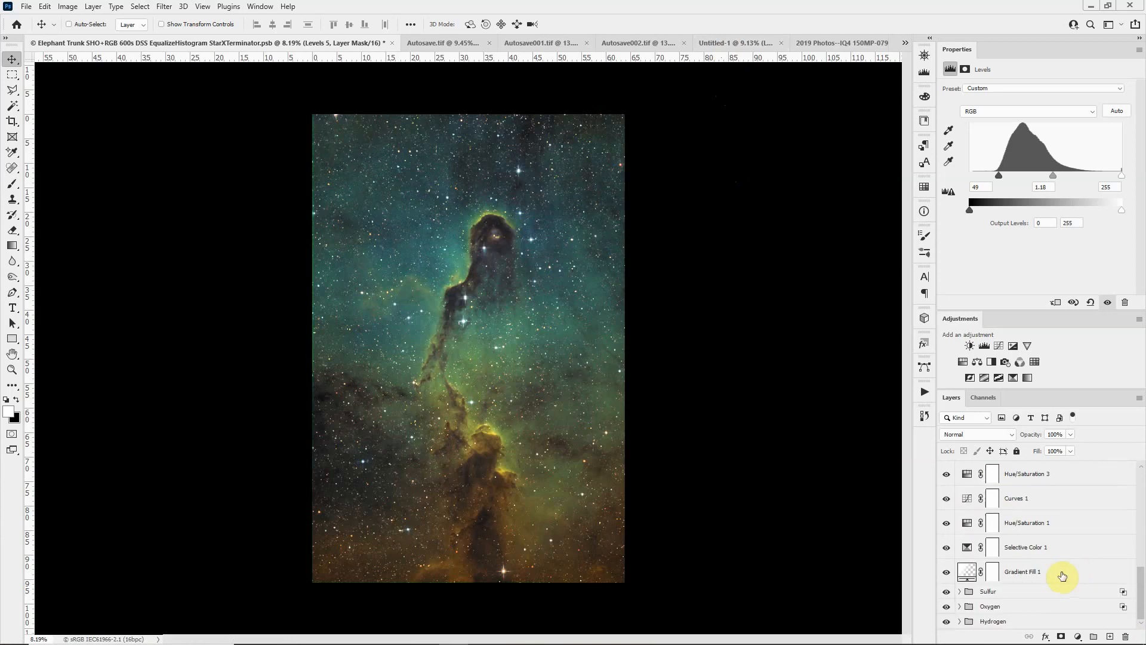
pyautogui.click(1041, 596)
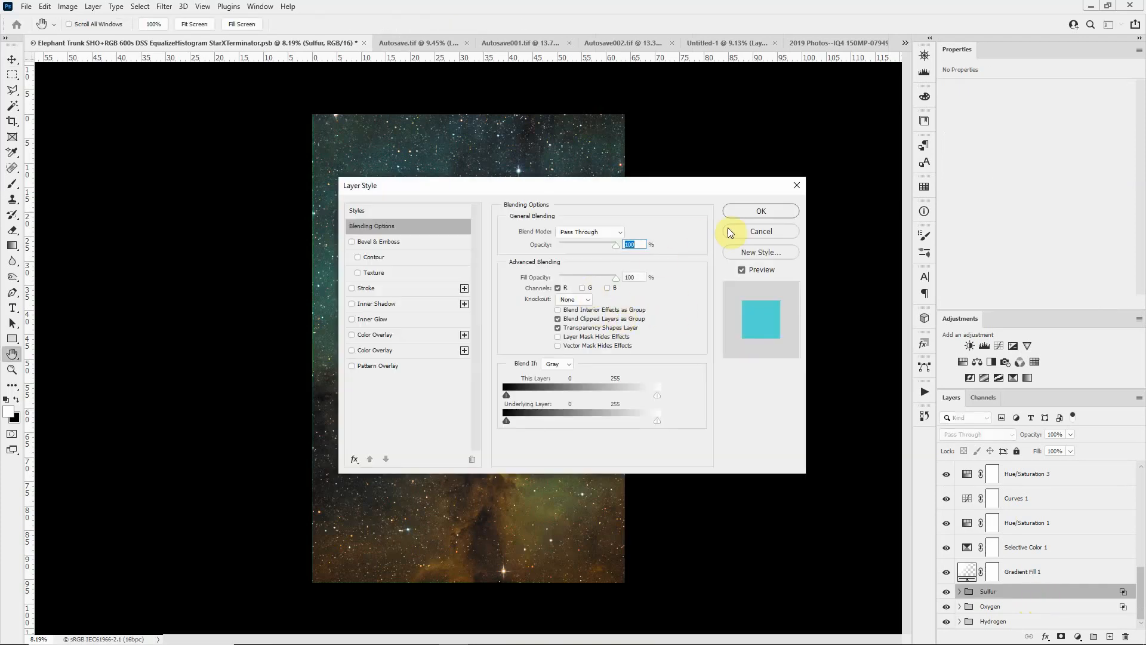
pyautogui.click(739, 215)
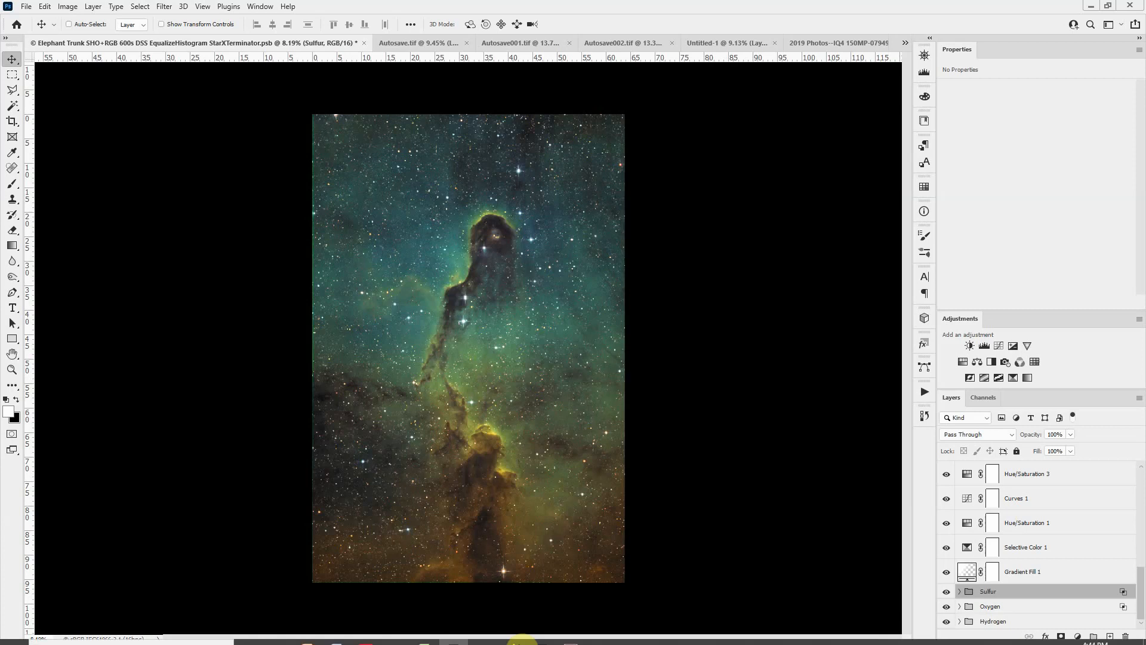
# Step: Switch to the document 2019 Photos--IQ4 150MP-07949-with Observatory.psd
pyautogui.moveTo(525, 640)
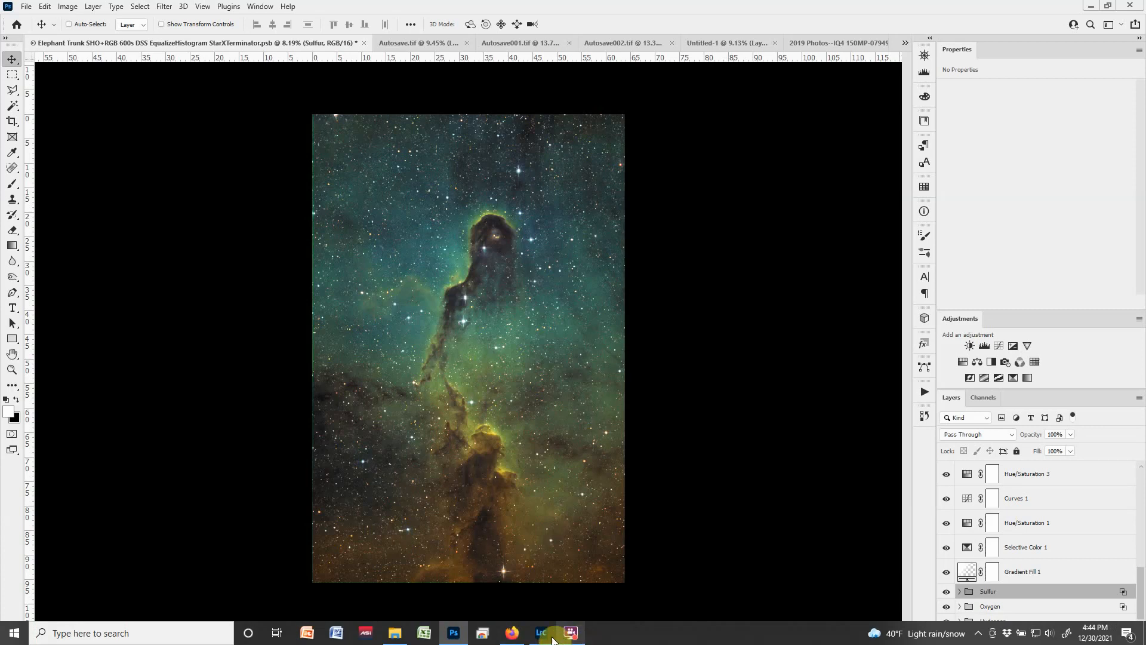
pyautogui.click(854, 42)
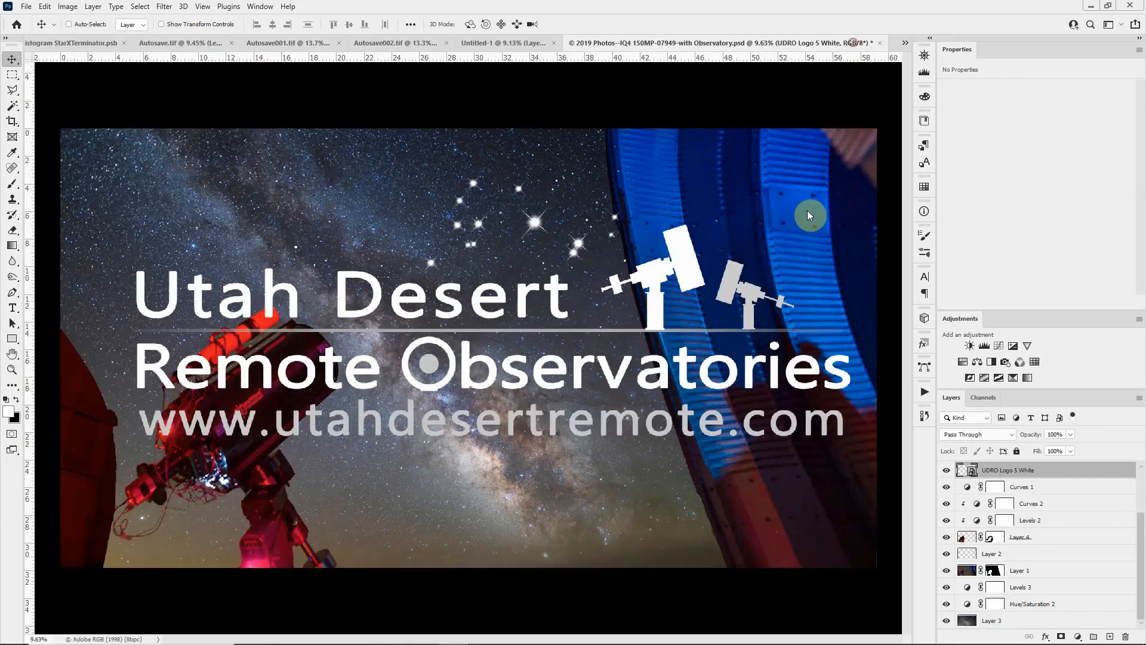